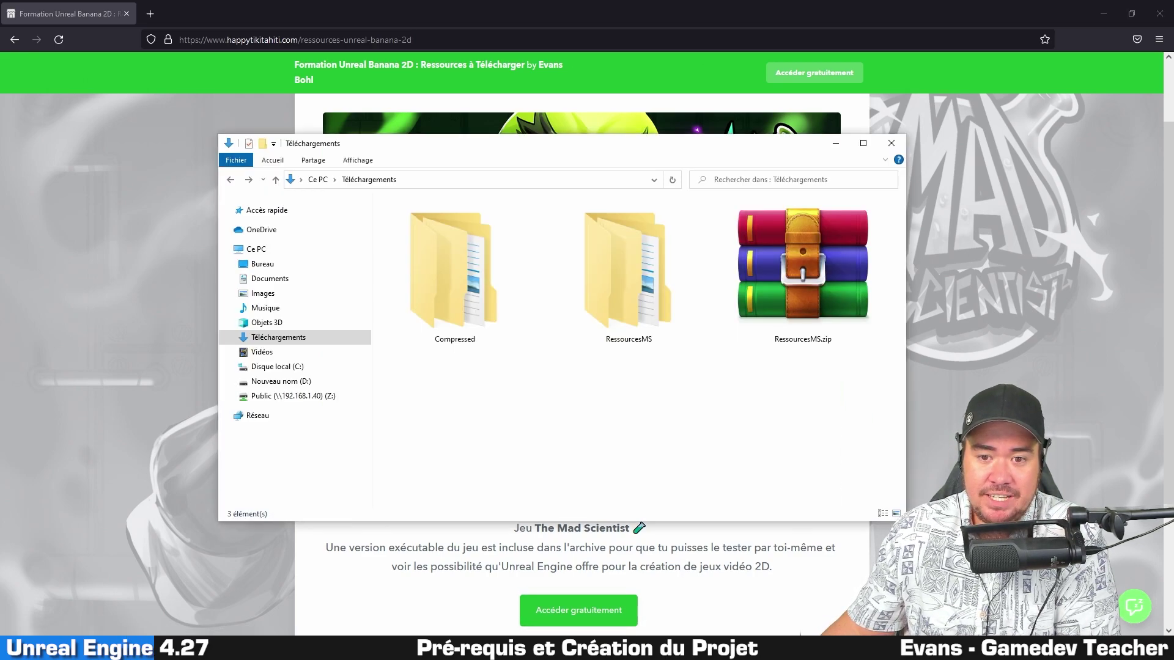
Open the extracted RessourcesMS folder, then its Art > Character sprites folder
left_click(814, 286)
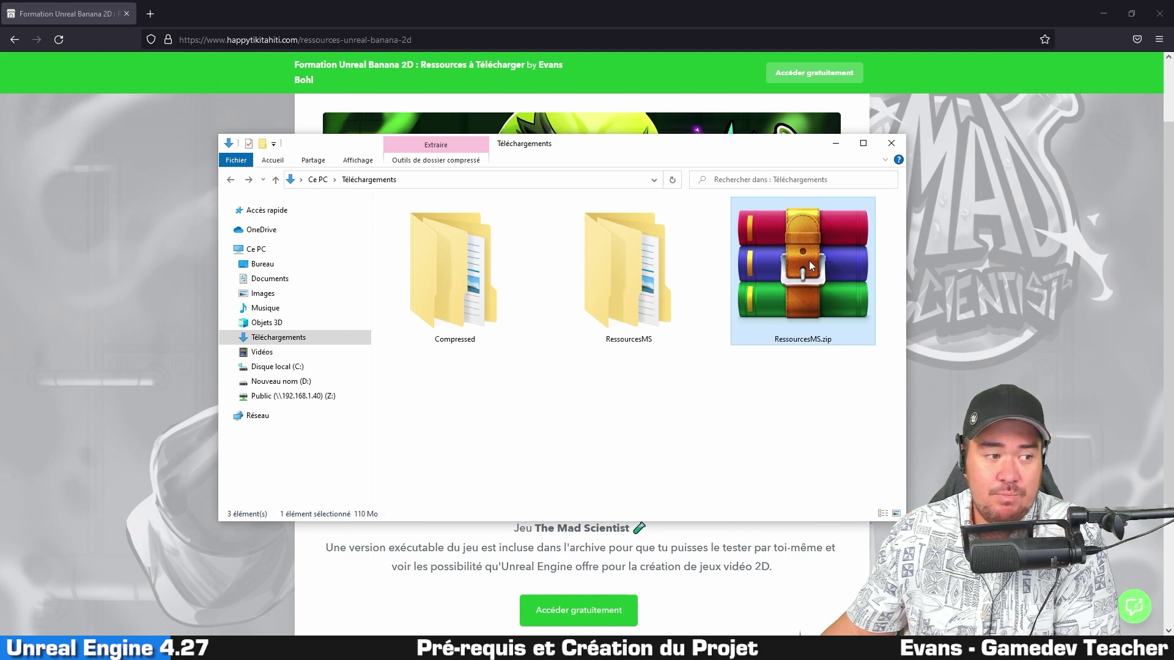
double_click(622, 290)
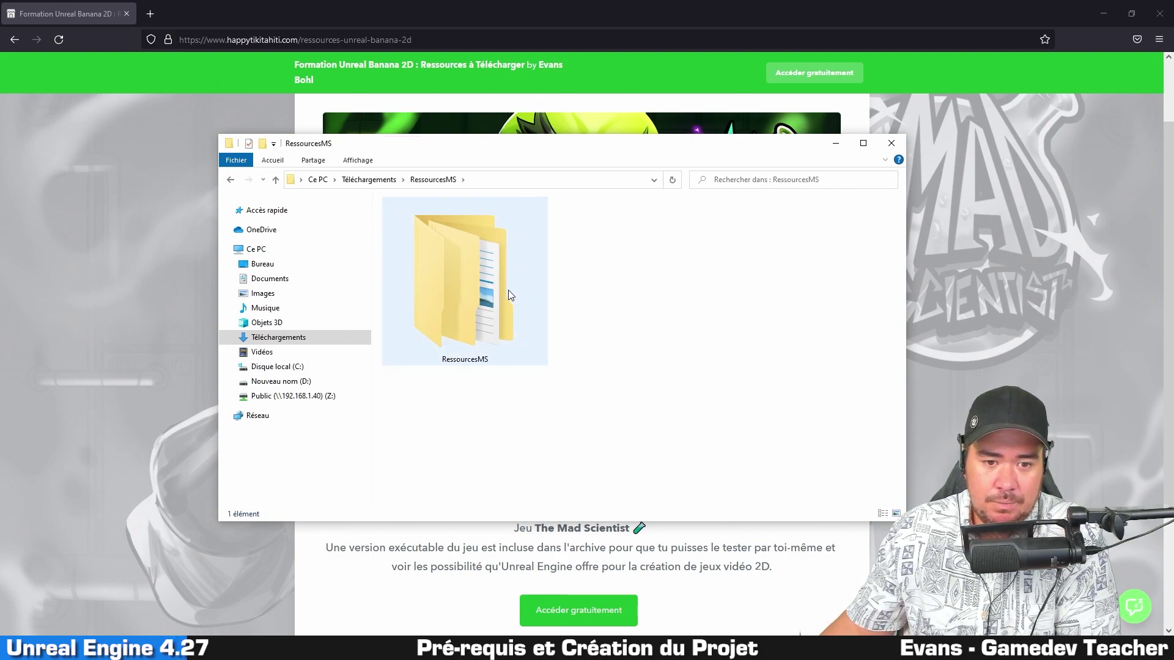
double_click(524, 285)
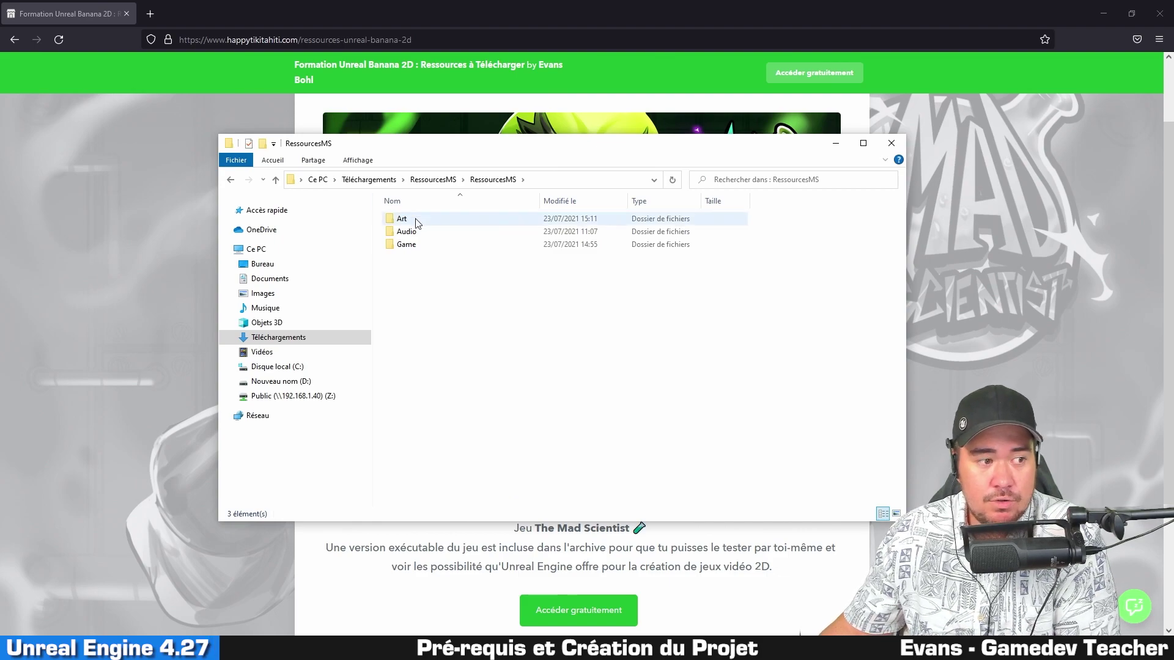
mouse_move(416, 223)
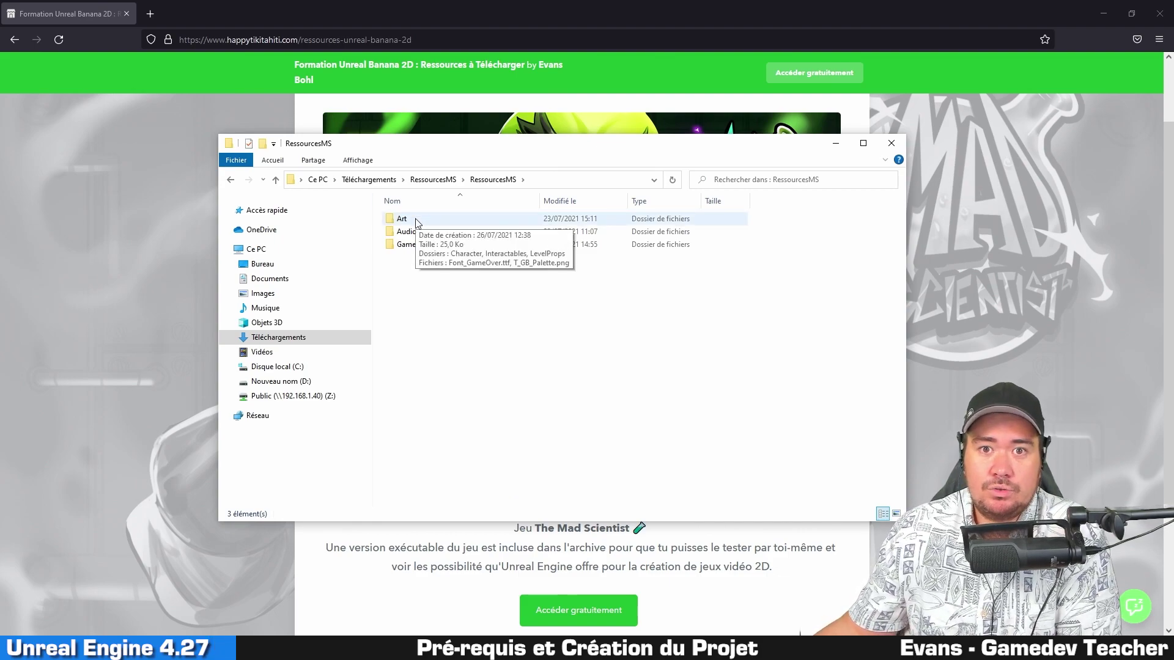
double_click(431, 219)
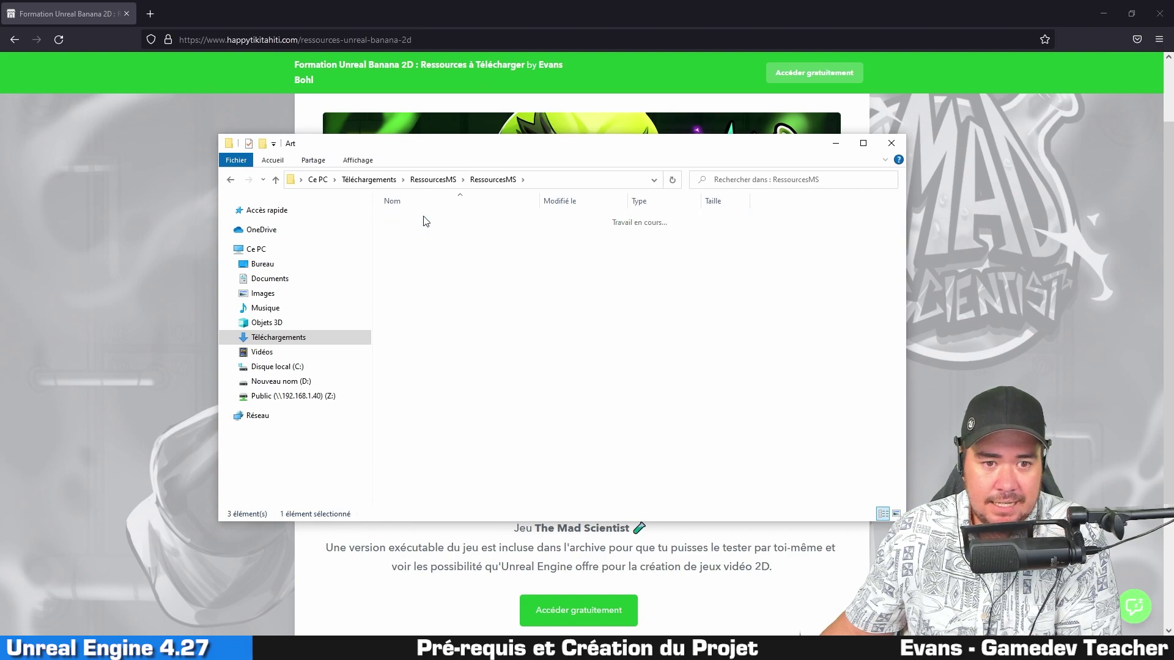
double_click(428, 219)
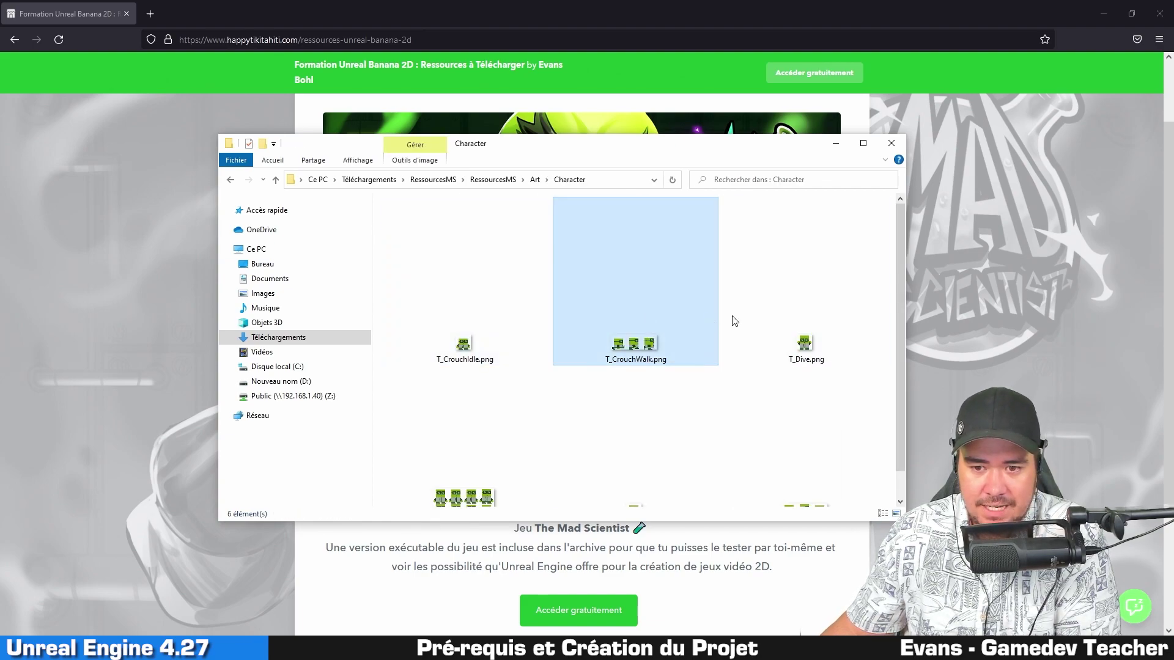
Look over the T_Dive, T_CrouchIdle, T_Idle and T_CrouchWalk character sprites
left_click(794, 336)
left_click(483, 346)
left_click(482, 489)
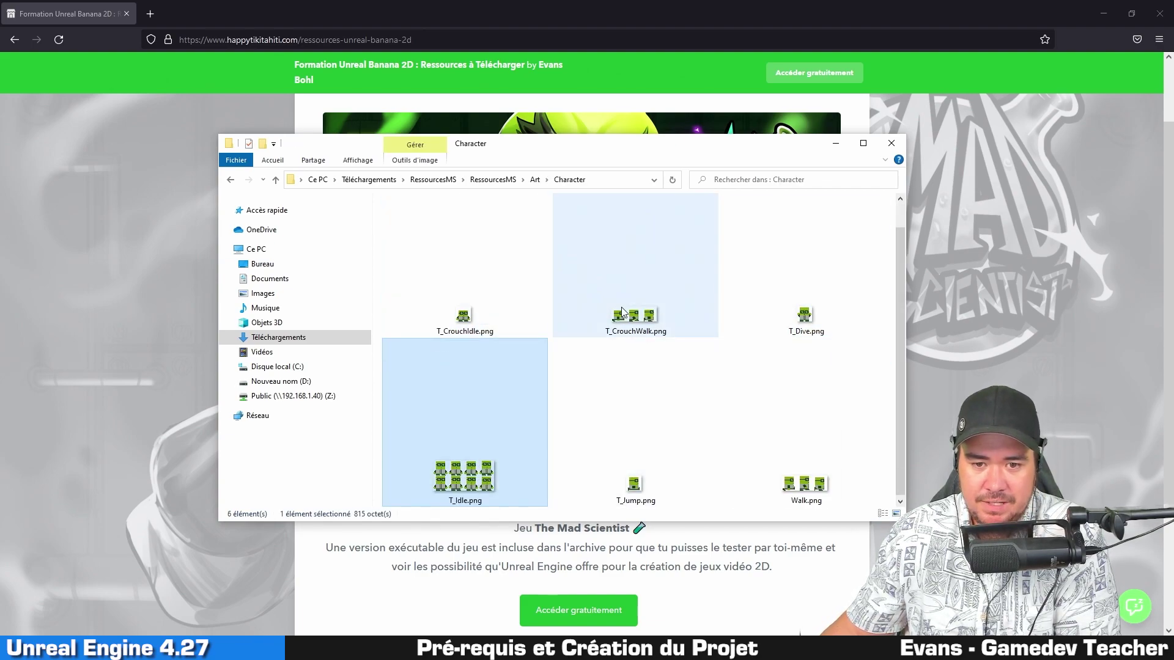
left_click(621, 307)
Check the Interactables > Potion folder, then return to the Art folder
key("alt+Left")
double_click(428, 231)
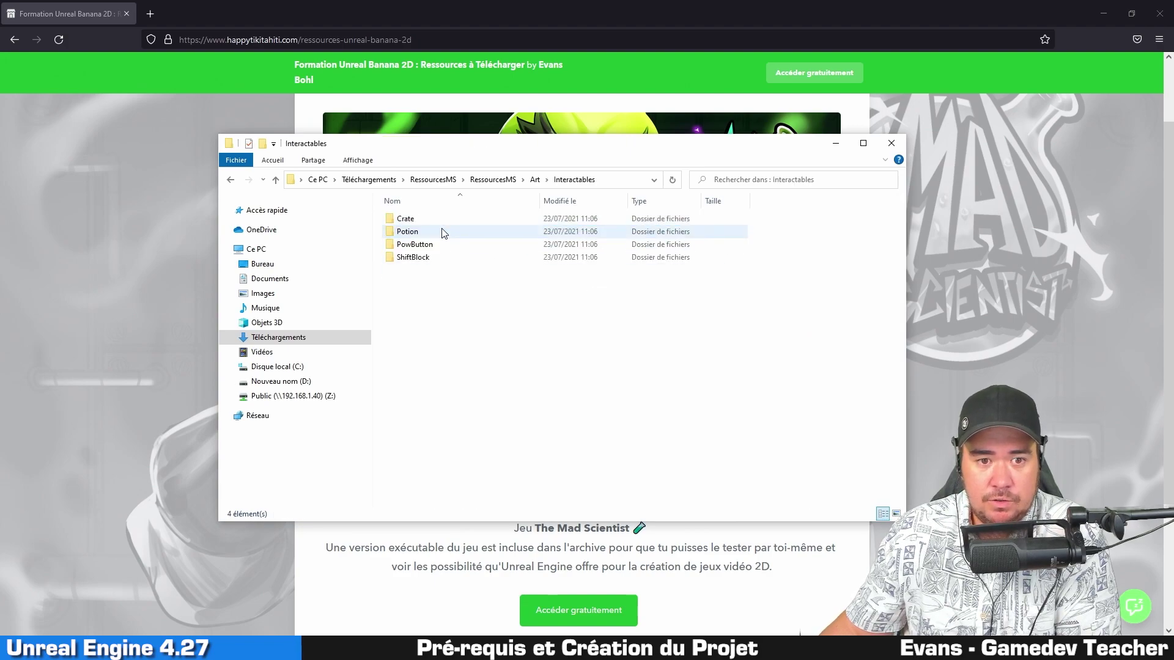
double_click(455, 232)
key("alt+Left")
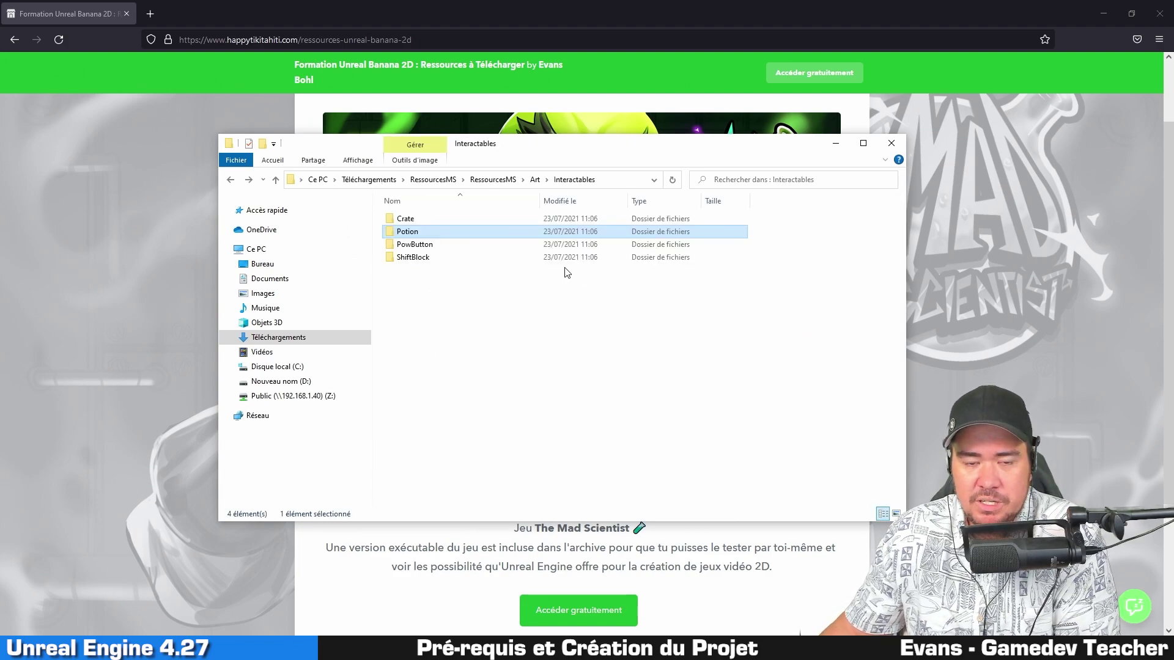
key("alt+Left")
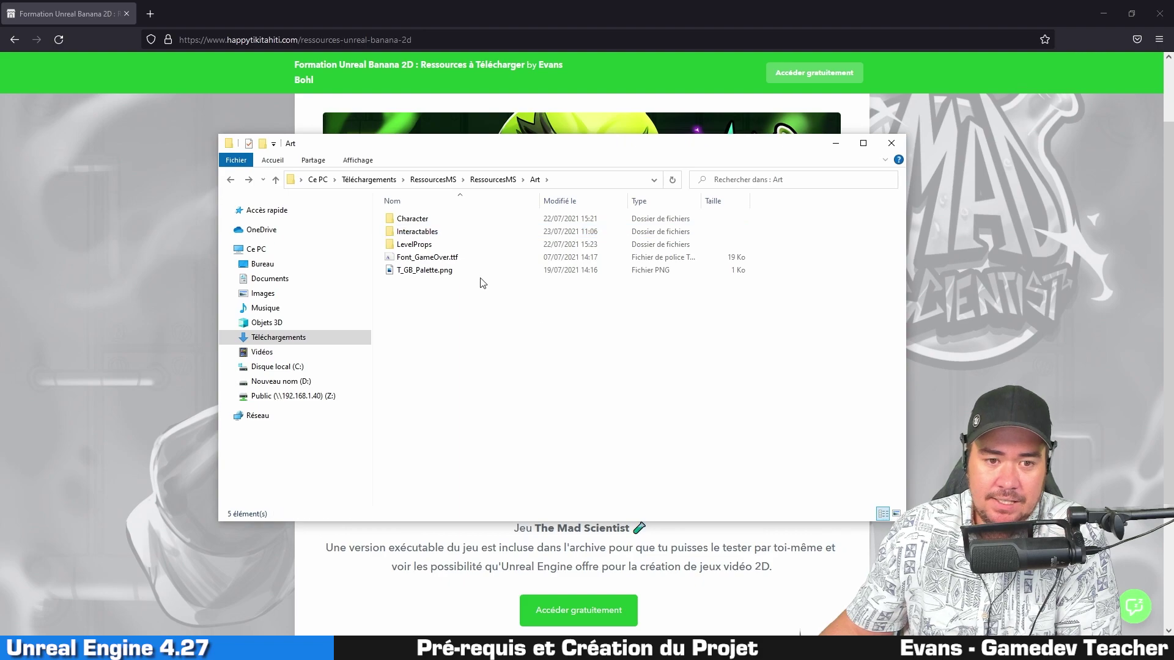
View T_GB_Palette.png in Photos, close it, and select Font_GameOver.ttf
double_click(473, 273)
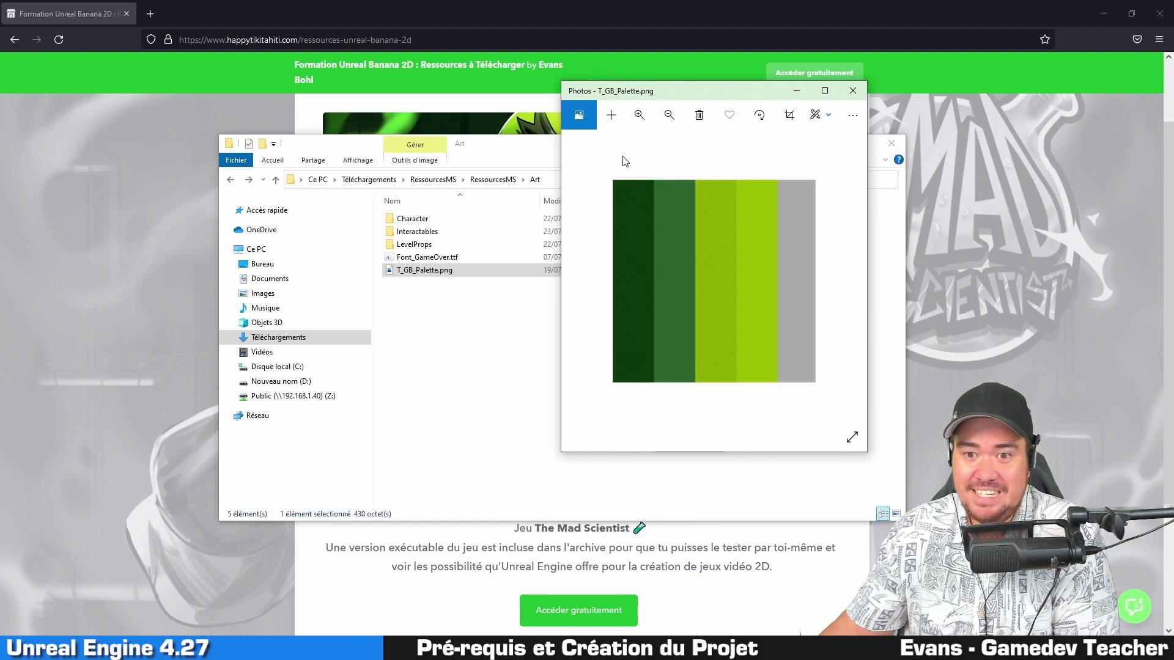
left_click(853, 93)
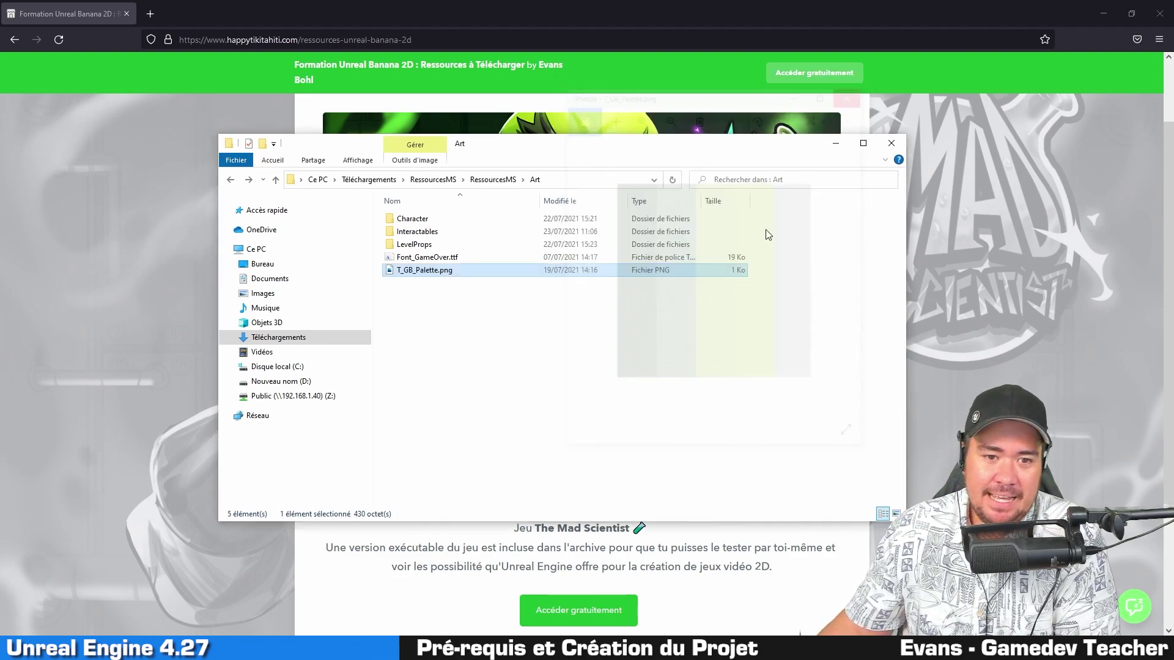
left_click(490, 258)
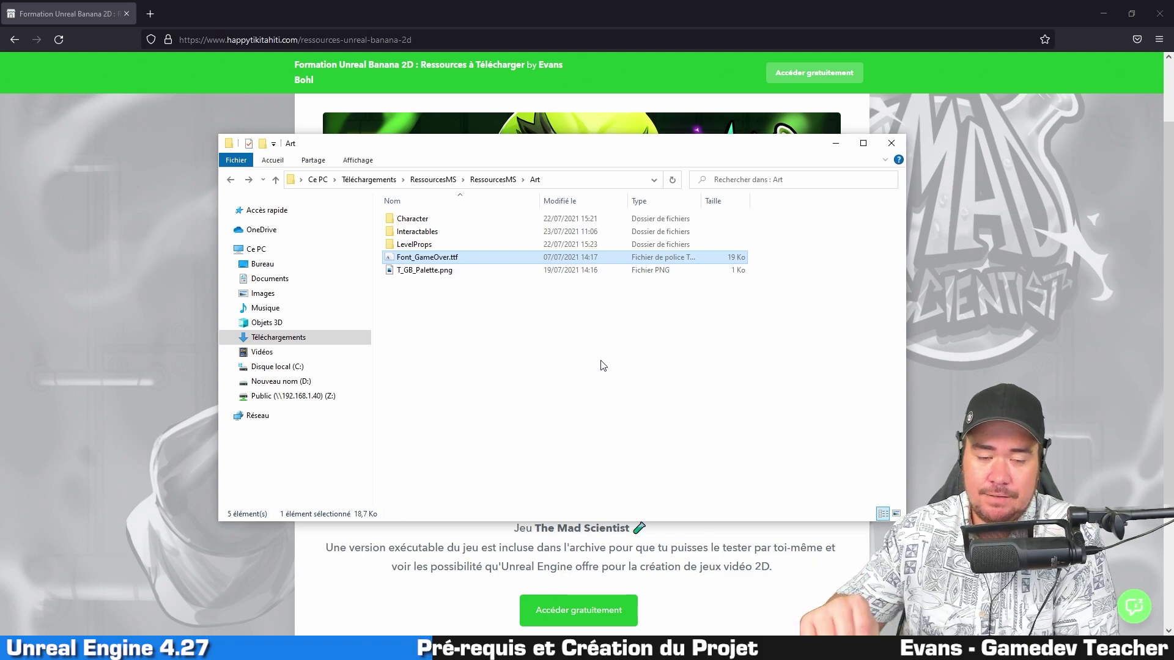
Look through the seven sound files in the RessourcesMS Audio folder
key("BackSpace")
left_click(569, 322)
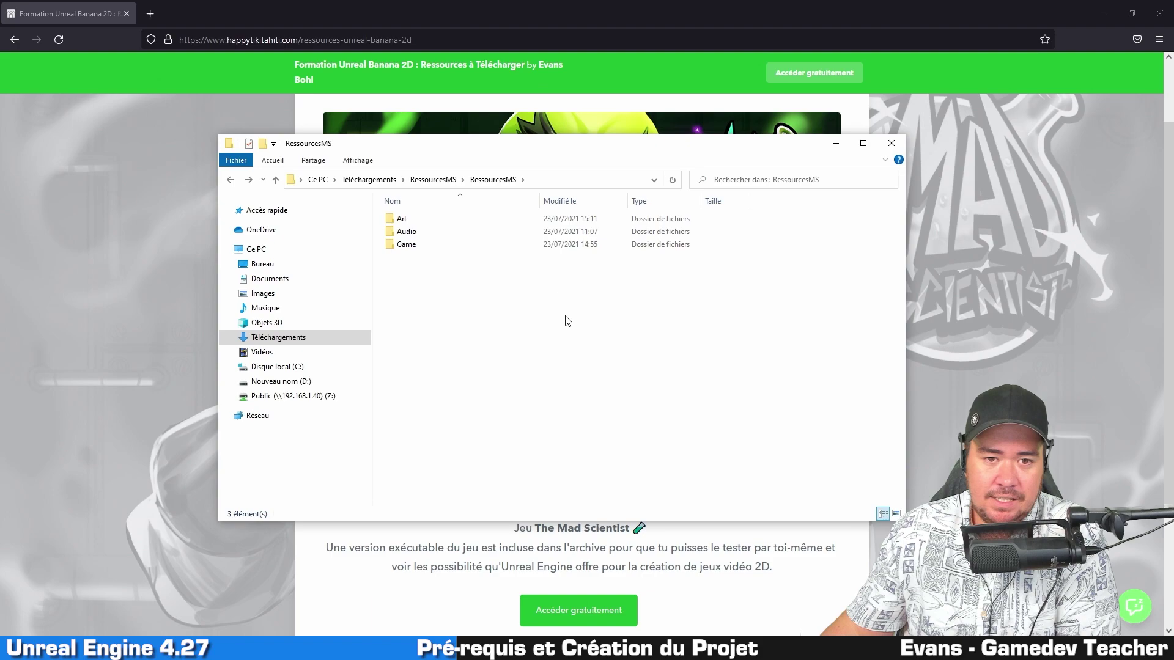
double_click(420, 232)
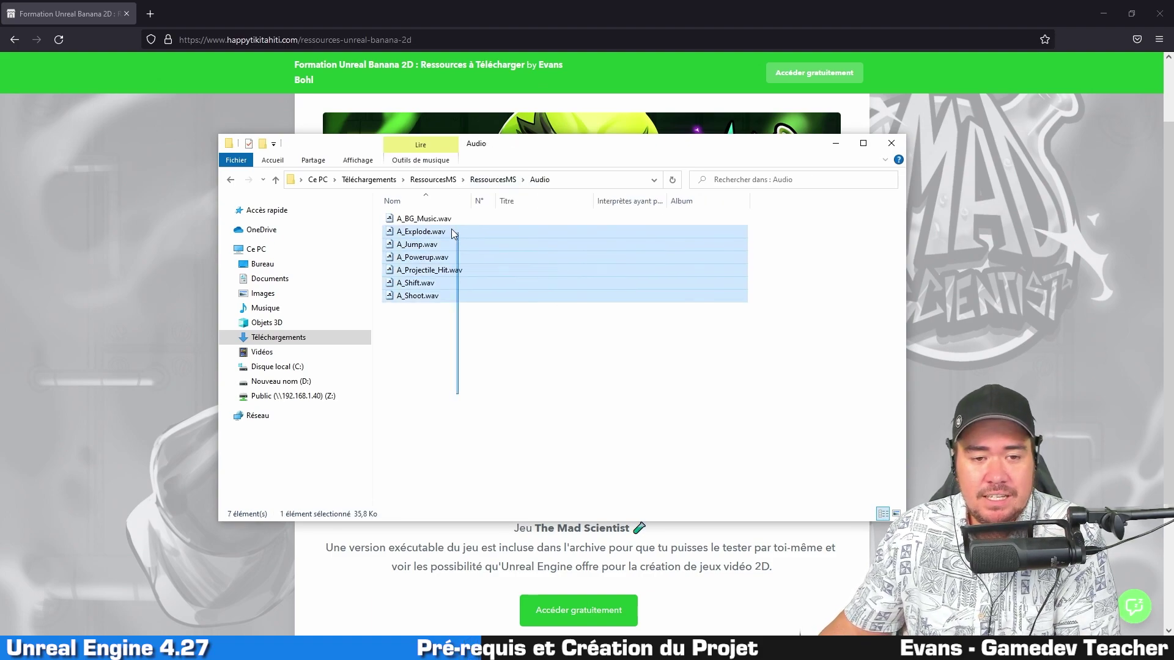
left_click_drag(458, 393, 435, 219)
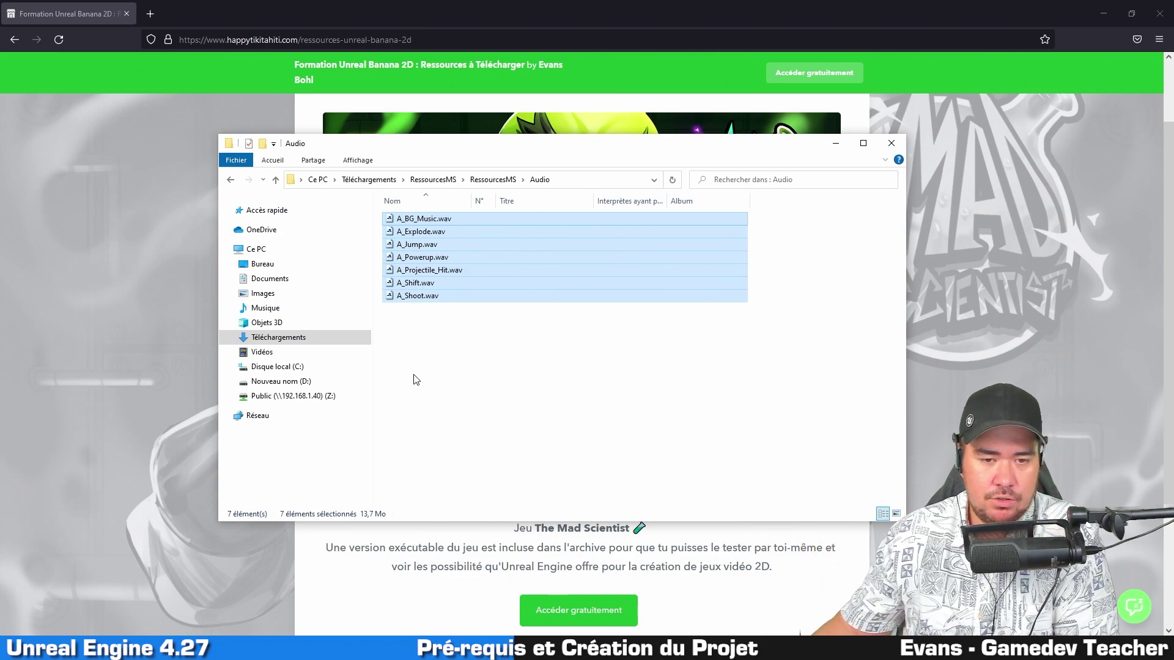
left_click(415, 380)
key("ctrl+a")
left_click(541, 387)
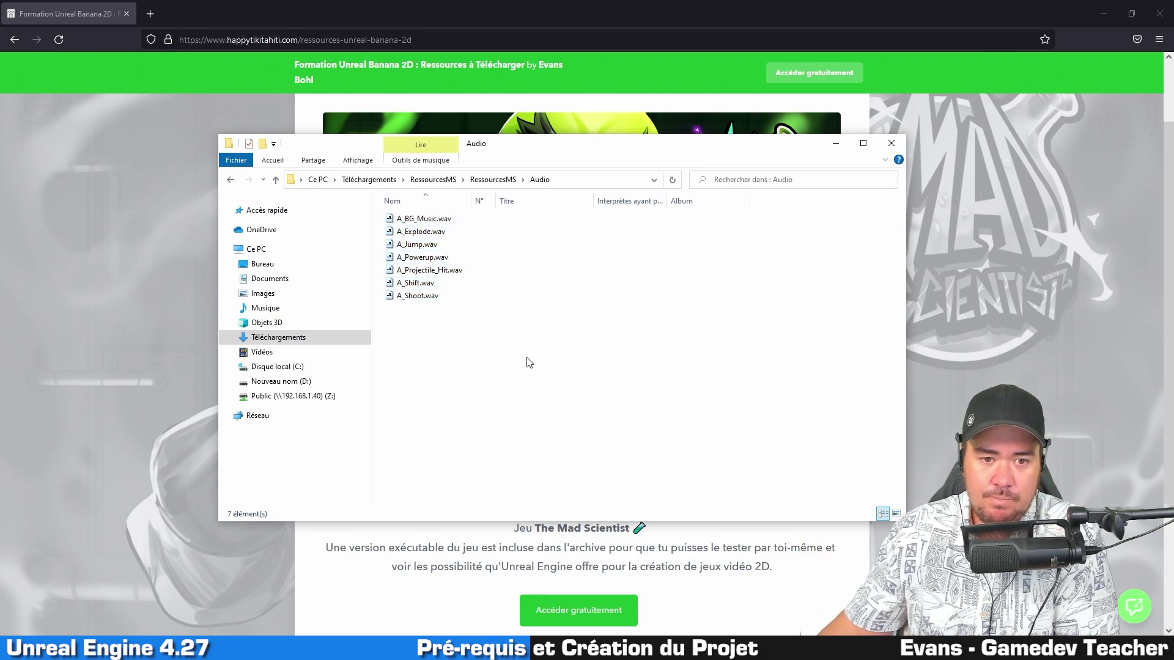
key("BackSpace")
Inspect TheMadScientist.exe in the Game folder, then return to the browser's download page
left_click(441, 247)
double_click(441, 248)
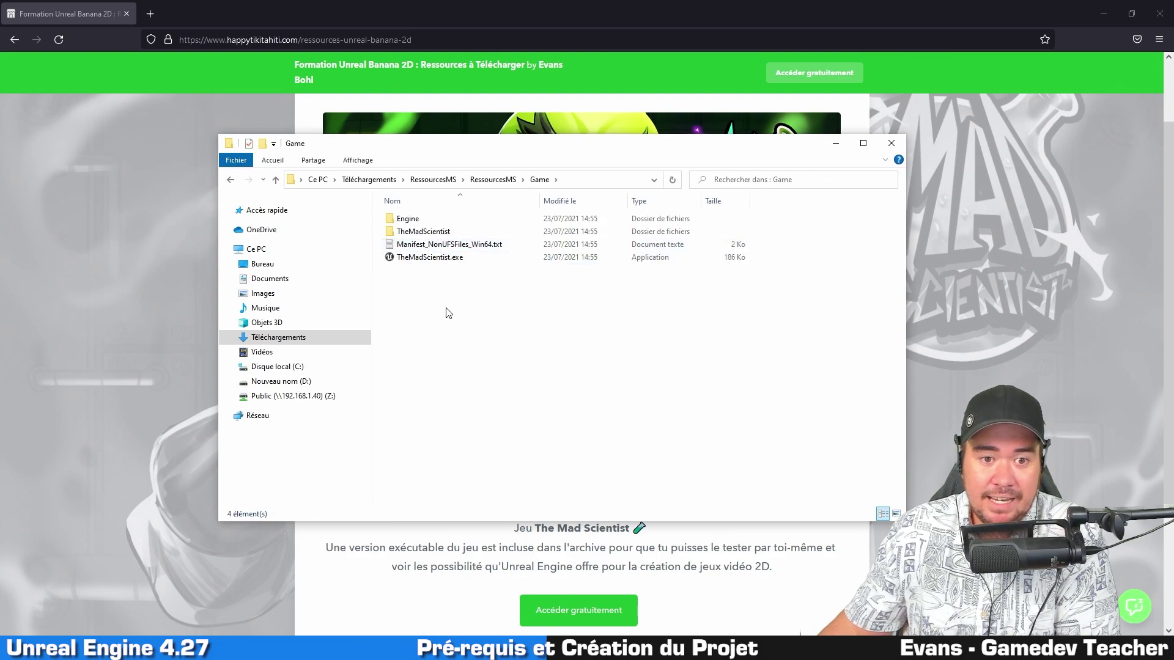
left_click(477, 258)
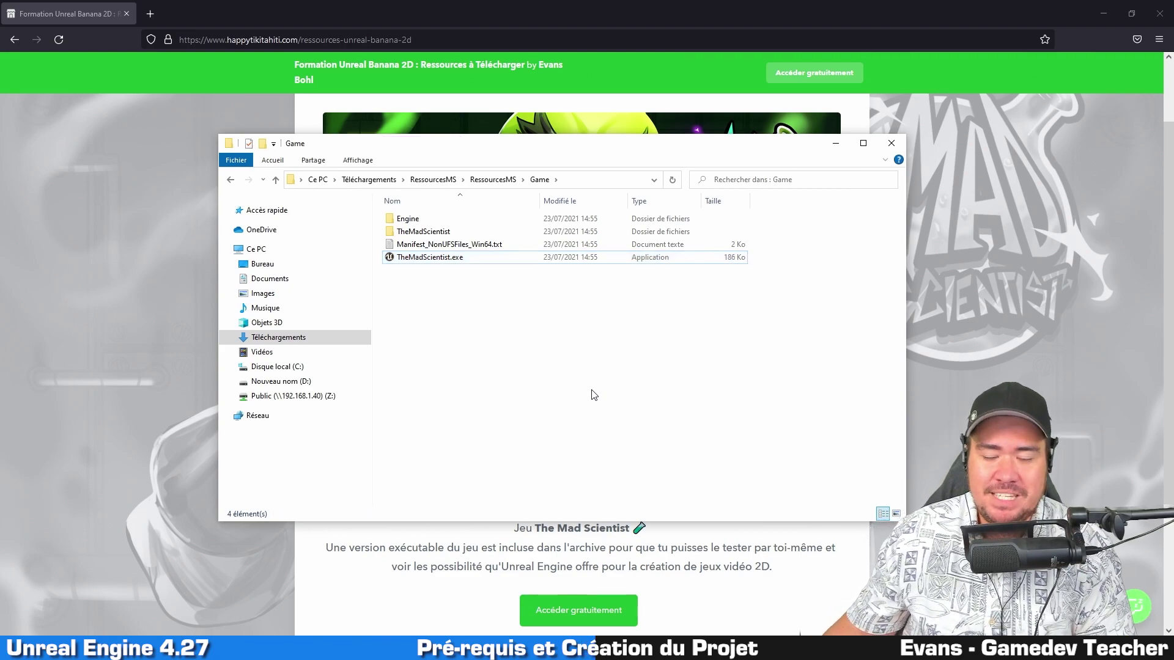
left_click(1029, 301)
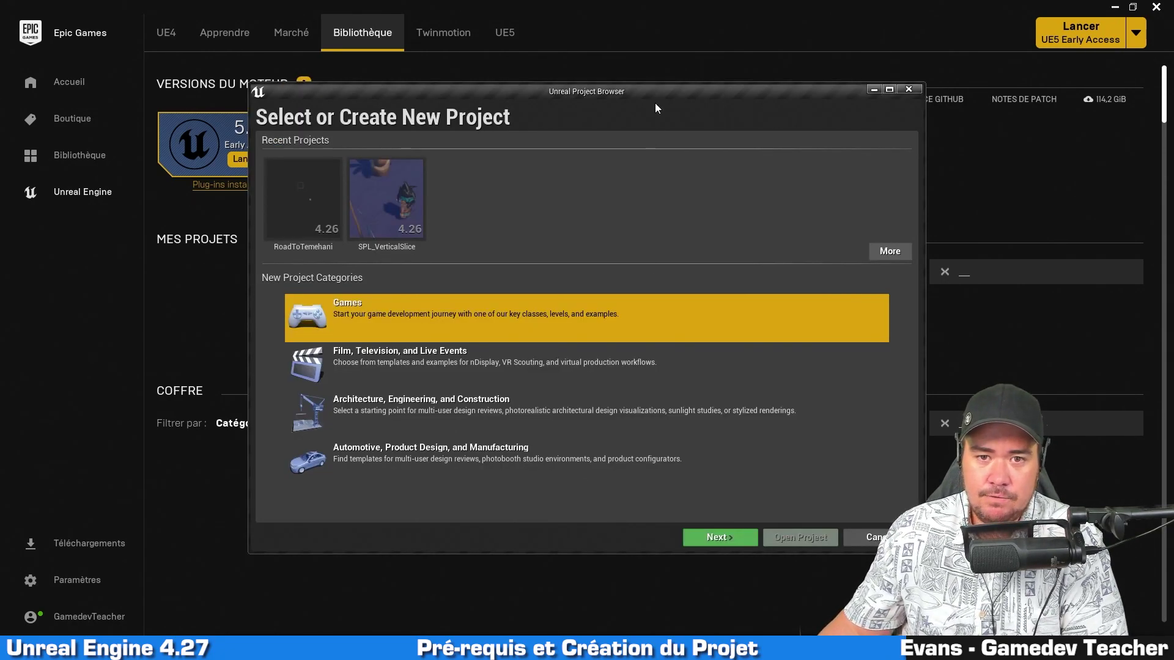
Create project 'TheMadScientist' from the Games > Blank template, Blueprint, no starter content
left_click_drag(644, 92, 653, 66)
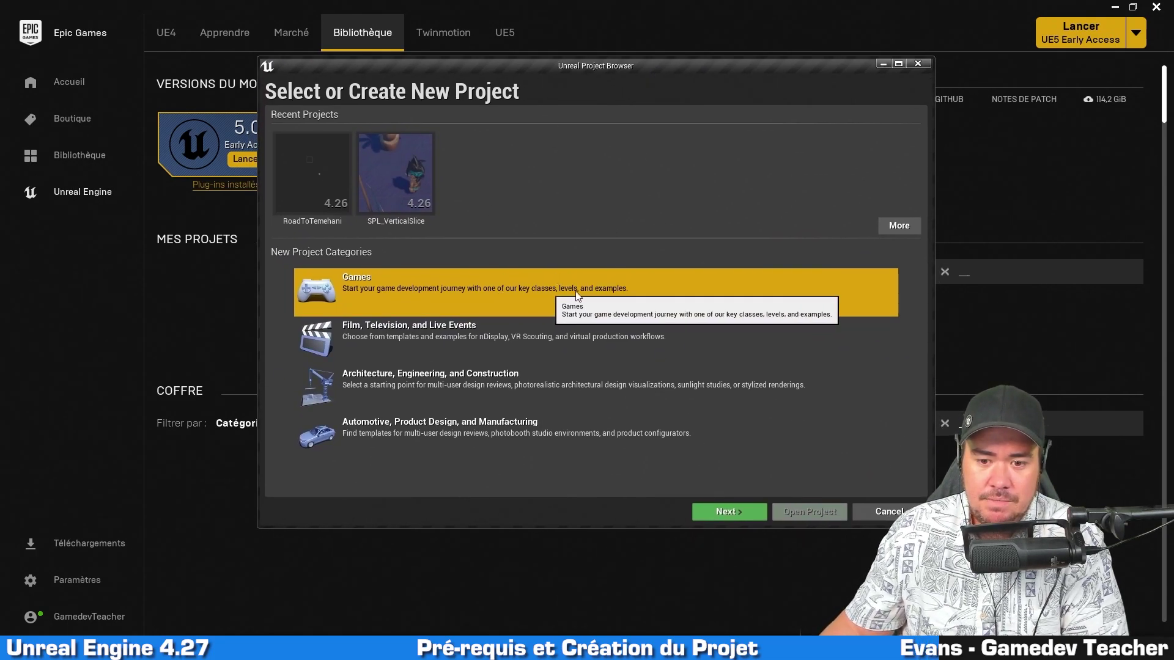
left_click(725, 513)
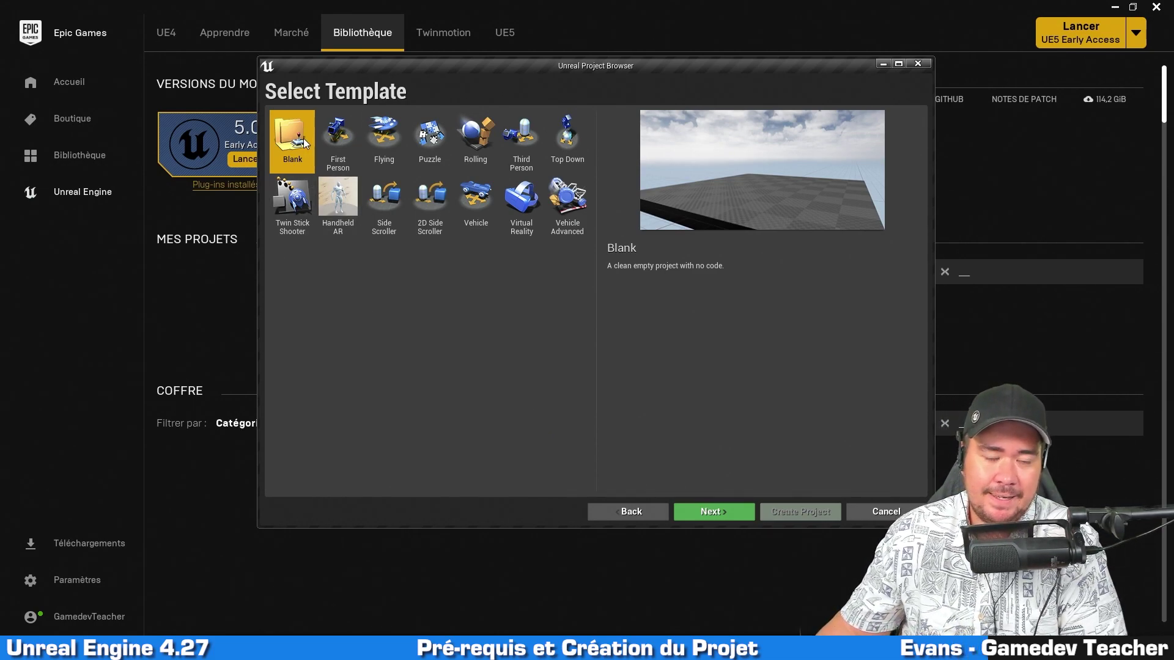
left_click(707, 515)
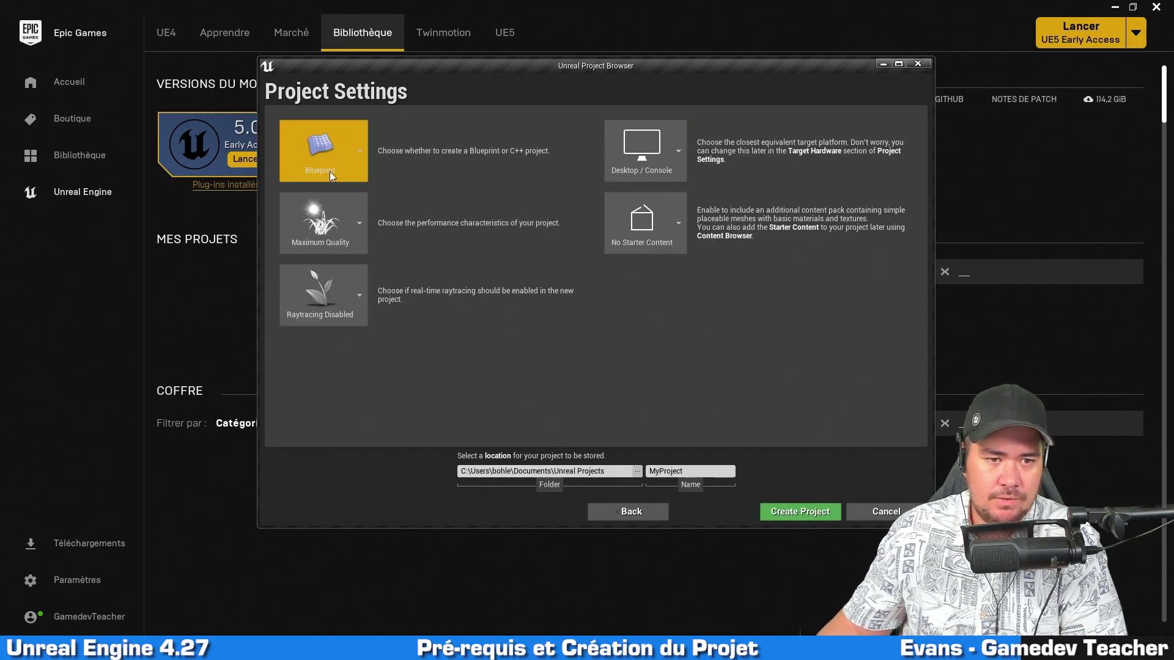
left_click(678, 231)
left_click(751, 317)
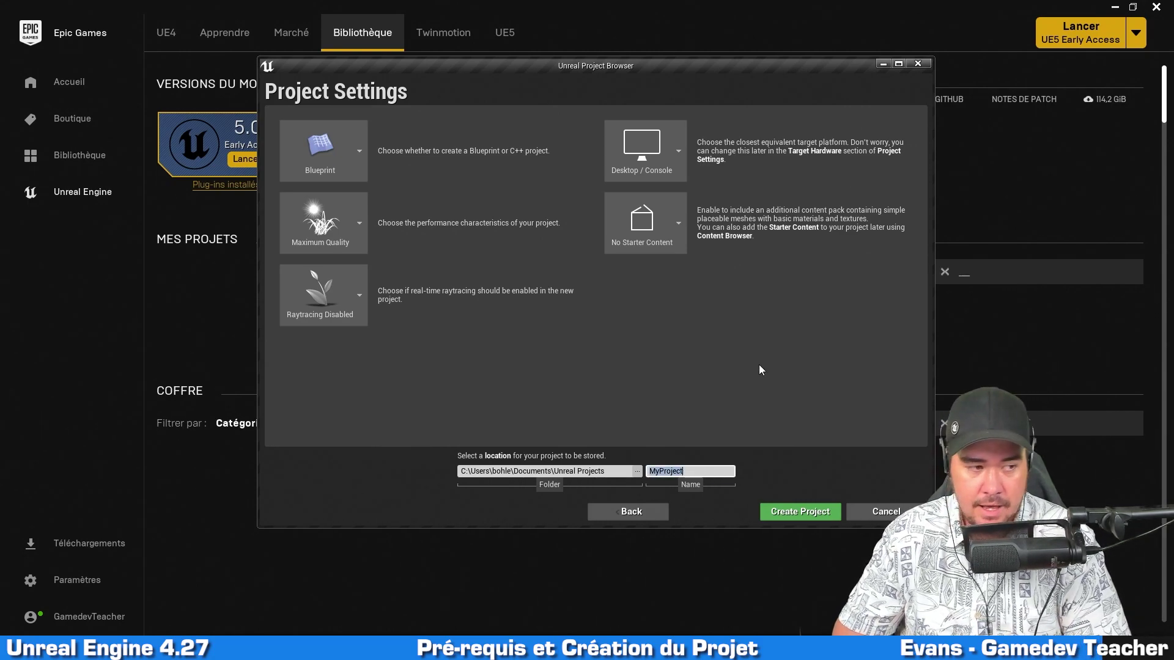
type("TheMadS")
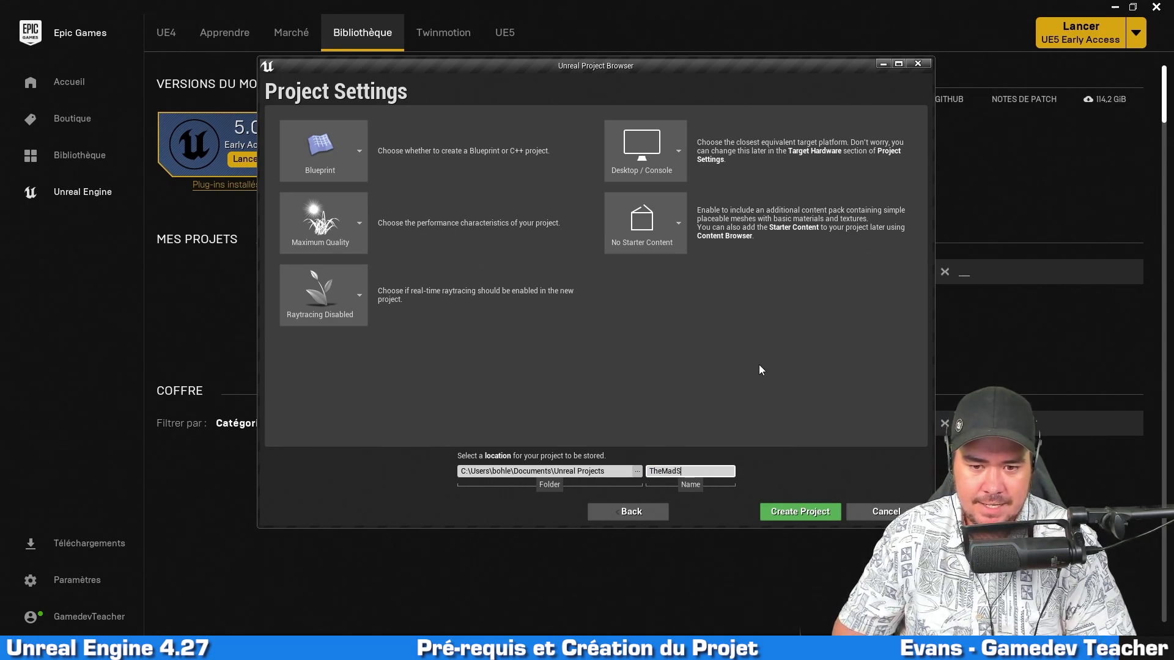
type("cientist")
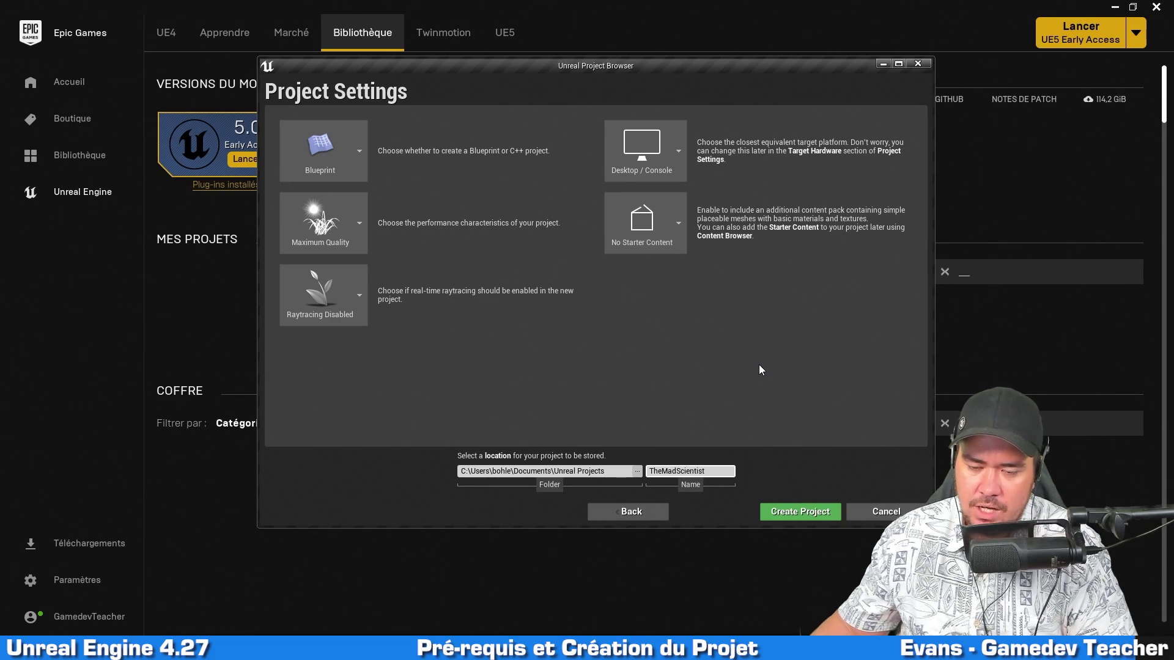
left_click(811, 518)
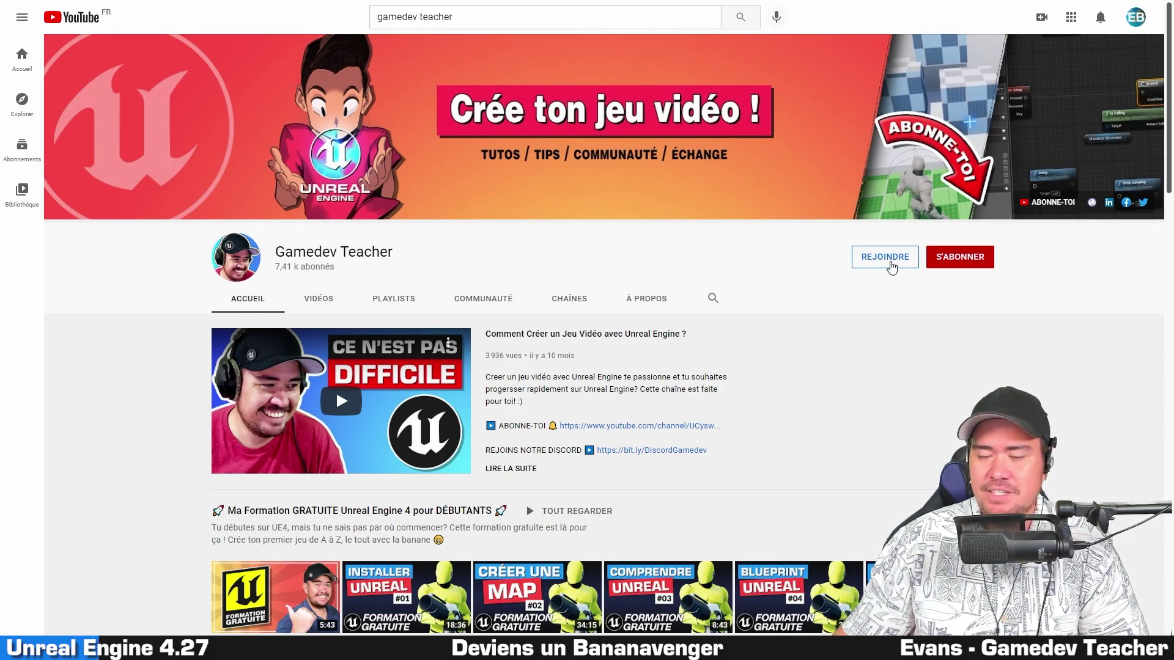
Review the Super Banana tier perks: loyalty badges, custom emoji, early access, behind-the-scenes
left_click(891, 264)
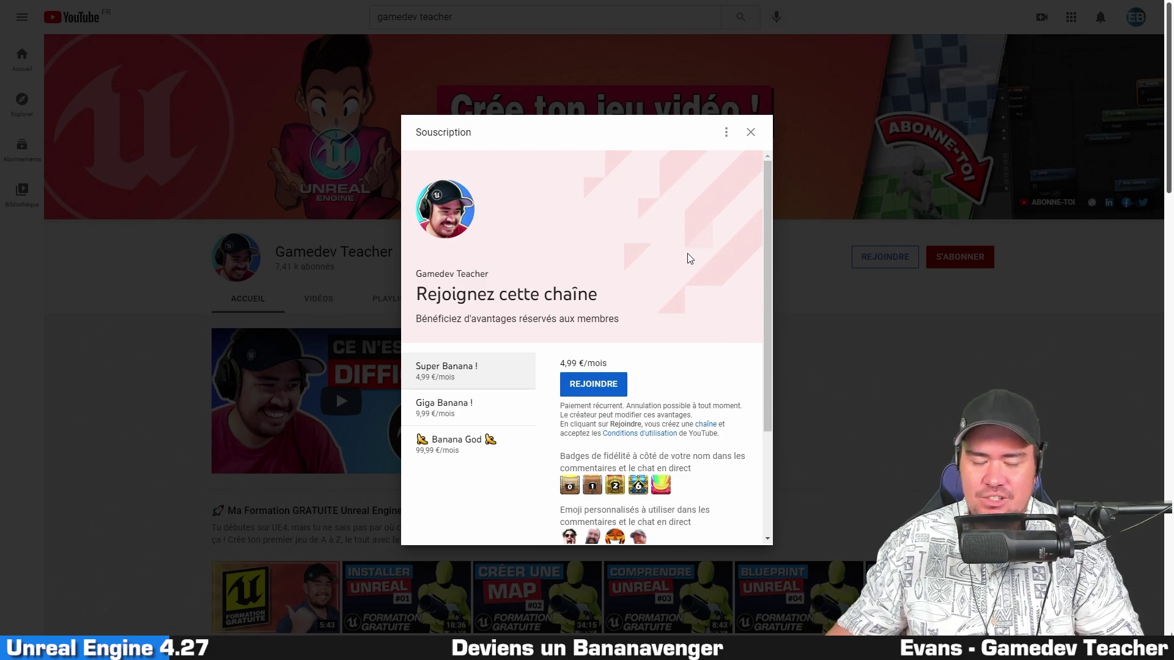
scroll(489, 223, "down", 2)
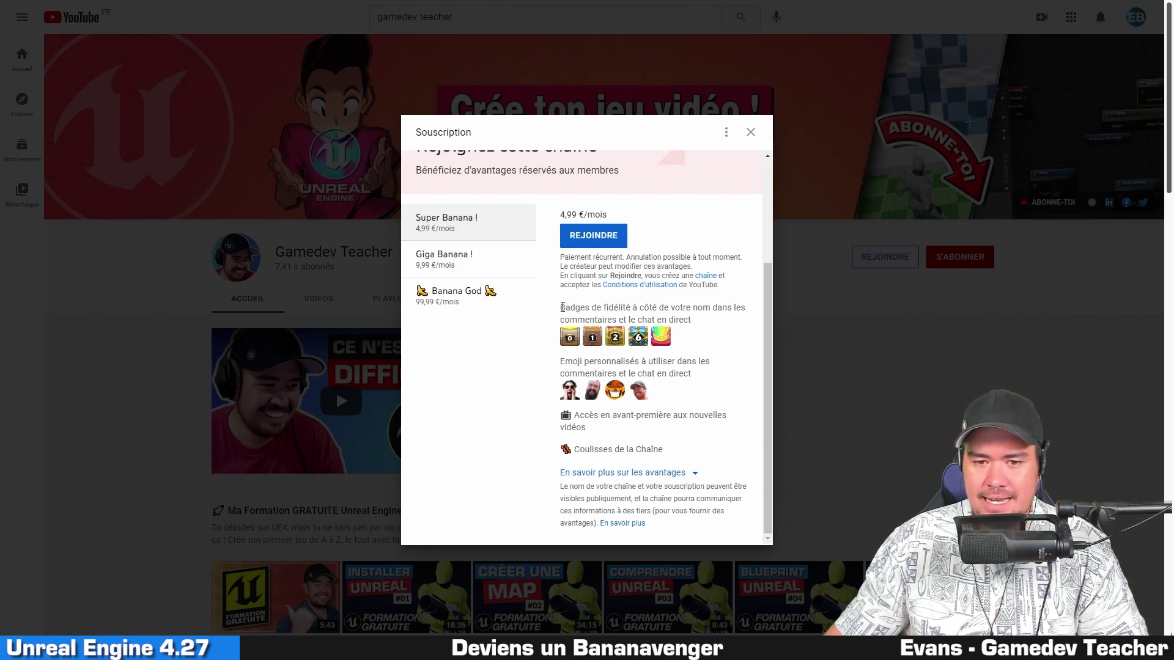
left_click_drag(562, 307, 691, 324)
left_click_drag(565, 362, 694, 391)
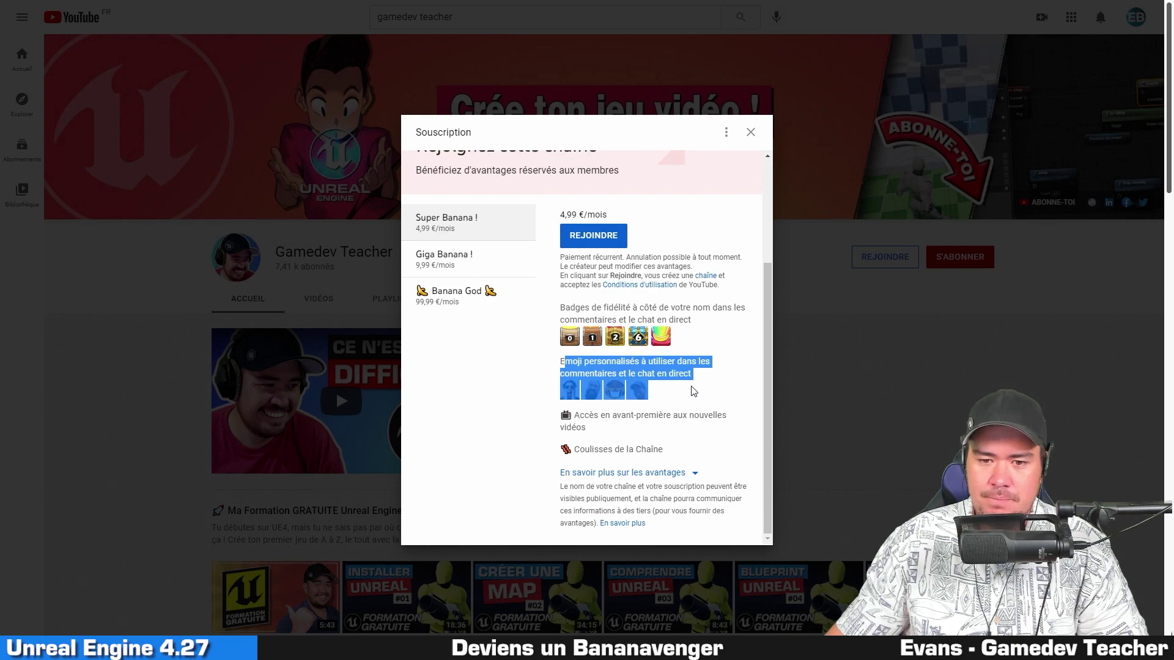
left_click(699, 395)
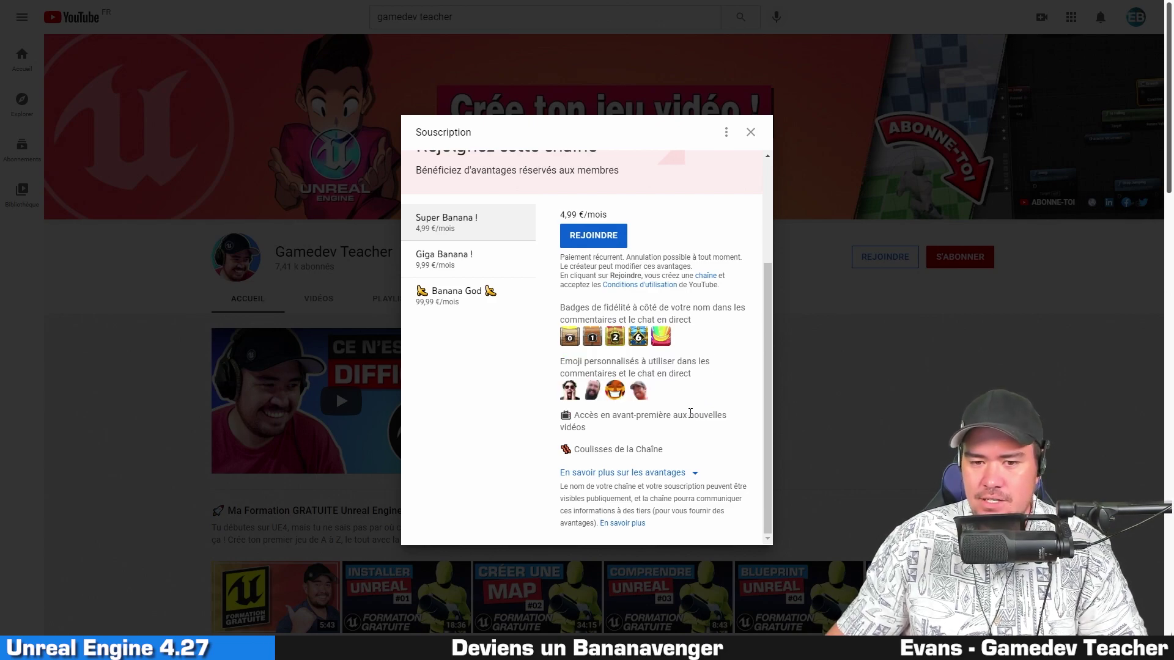
triple_click(638, 418)
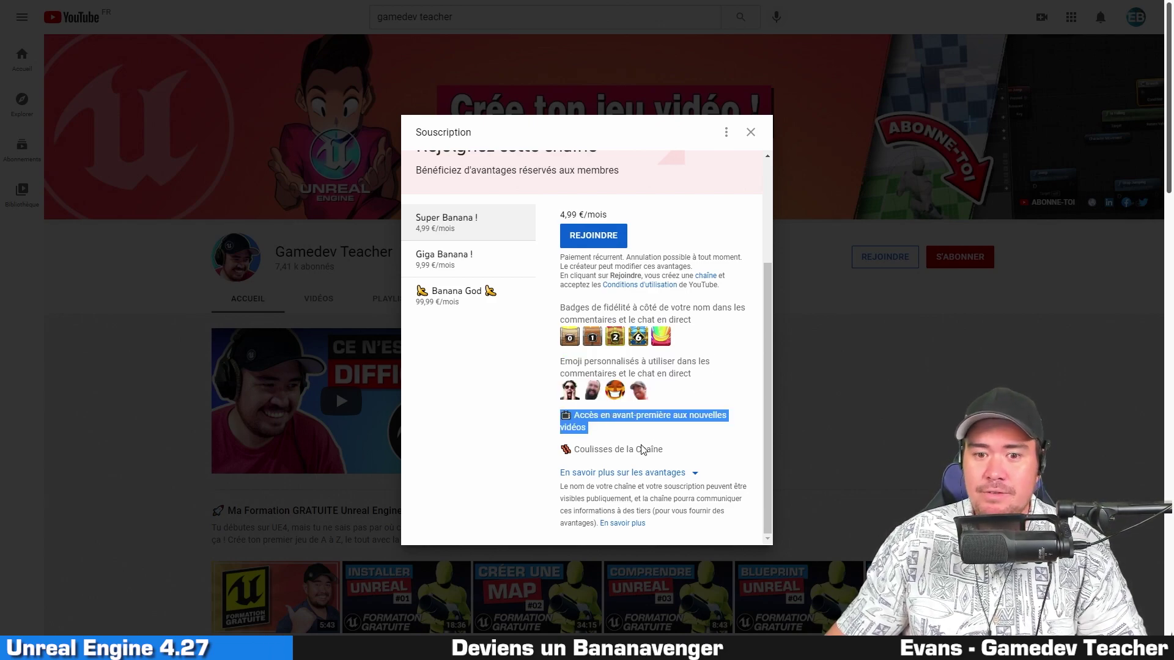
left_click(612, 436)
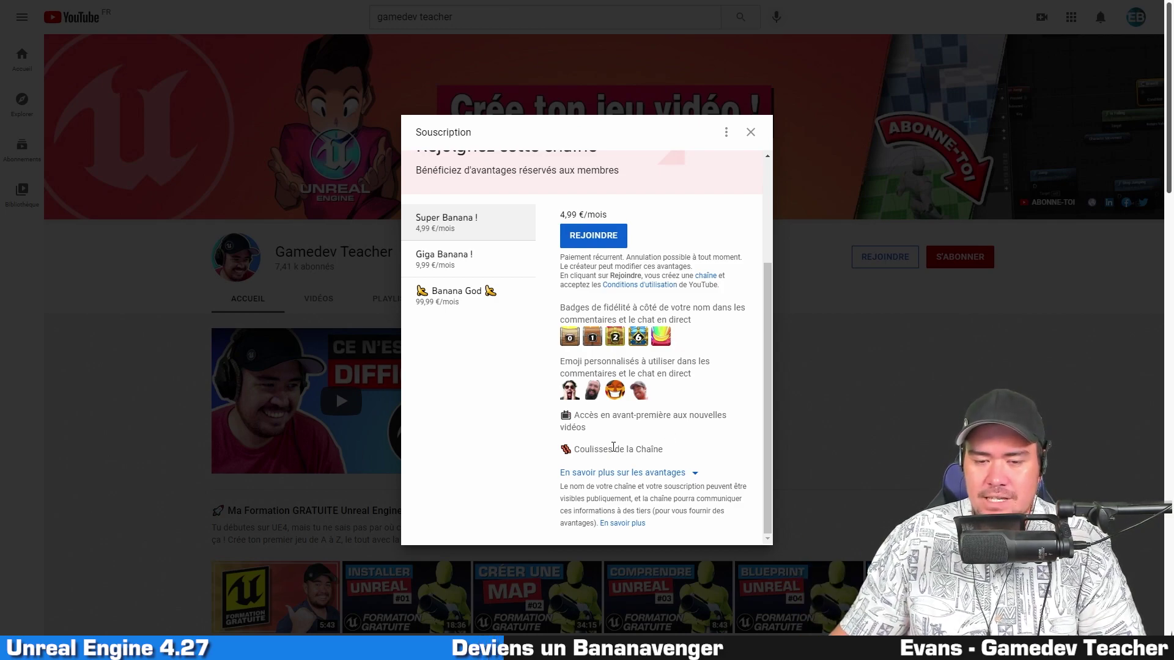
triple_click(614, 447)
left_click(647, 451)
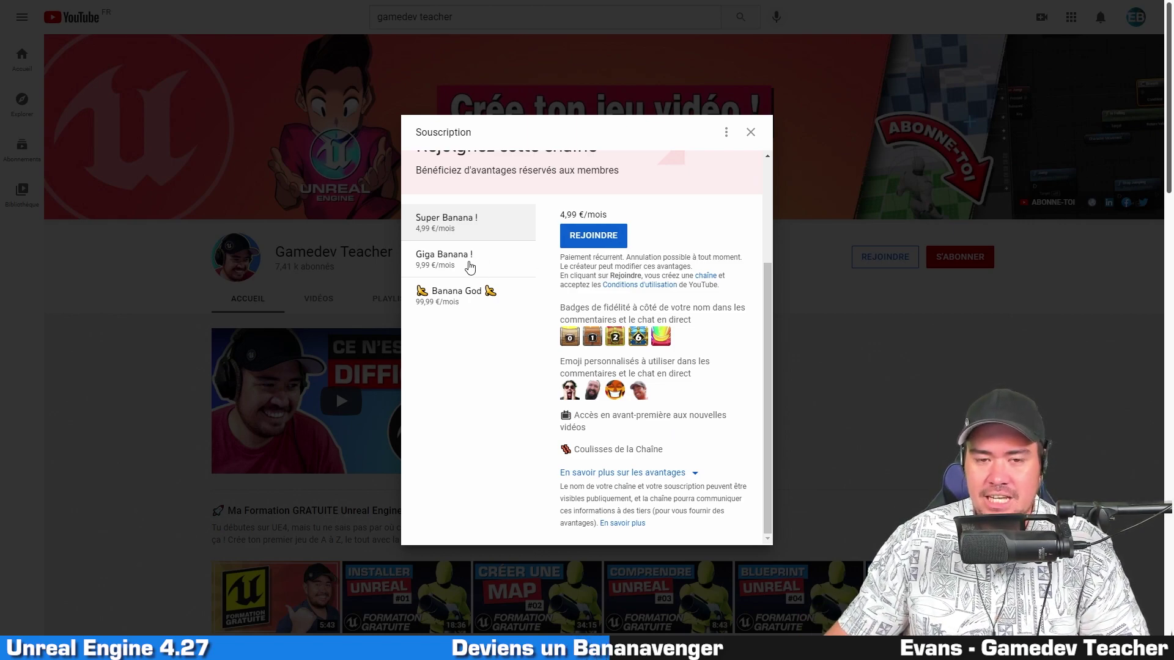
Compare the Giga Banana and Banana God tiers' included perks, then return to Super Banana
left_click(470, 268)
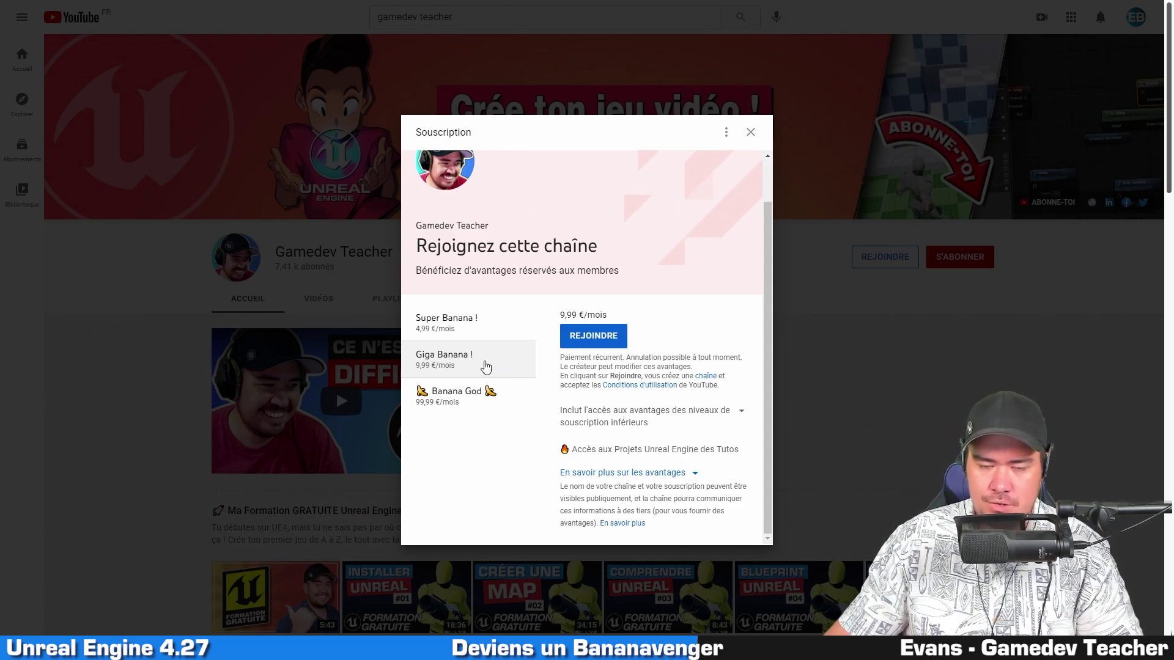
triple_click(630, 450)
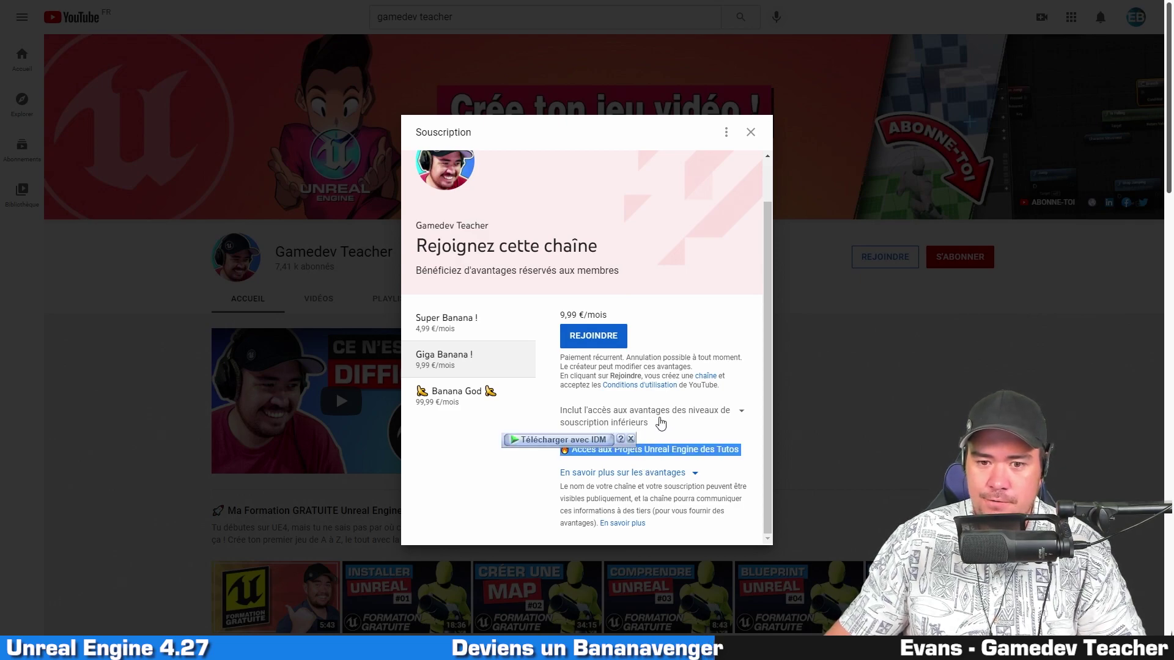
left_click(670, 421)
left_click(672, 419)
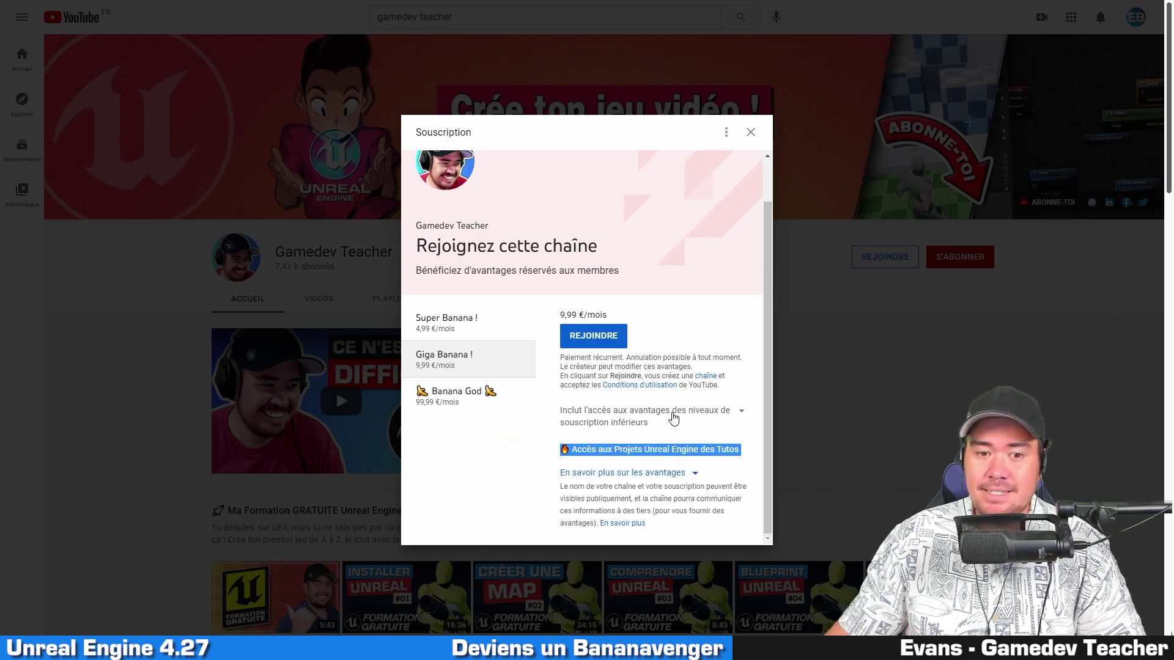
left_click(487, 392)
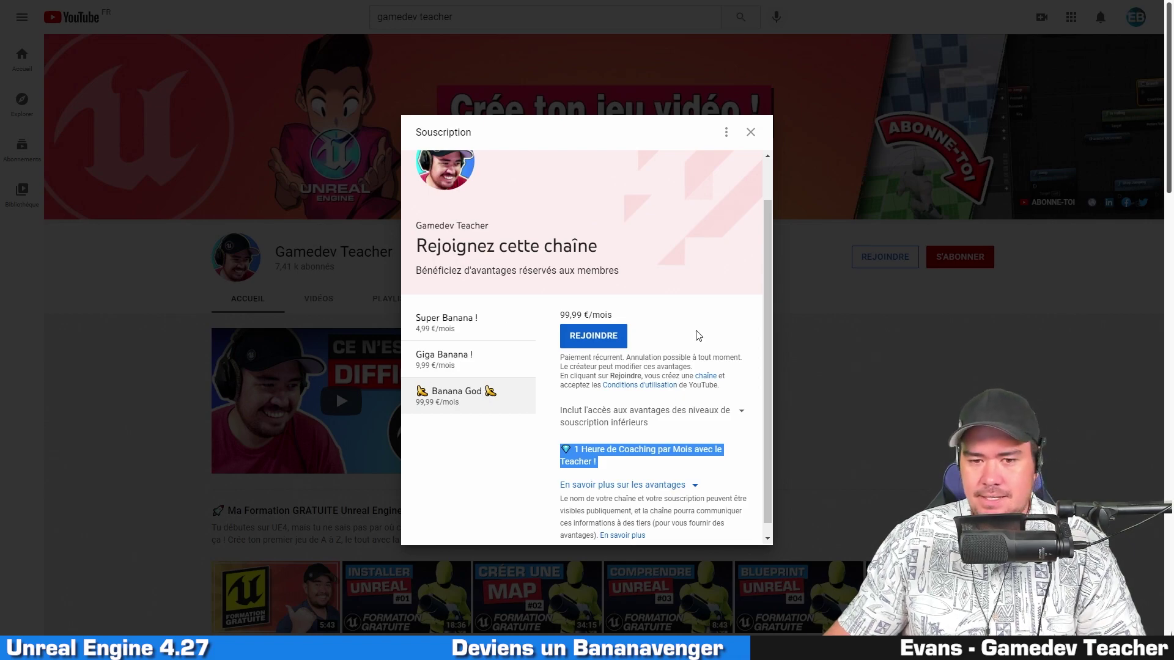
left_click(614, 413)
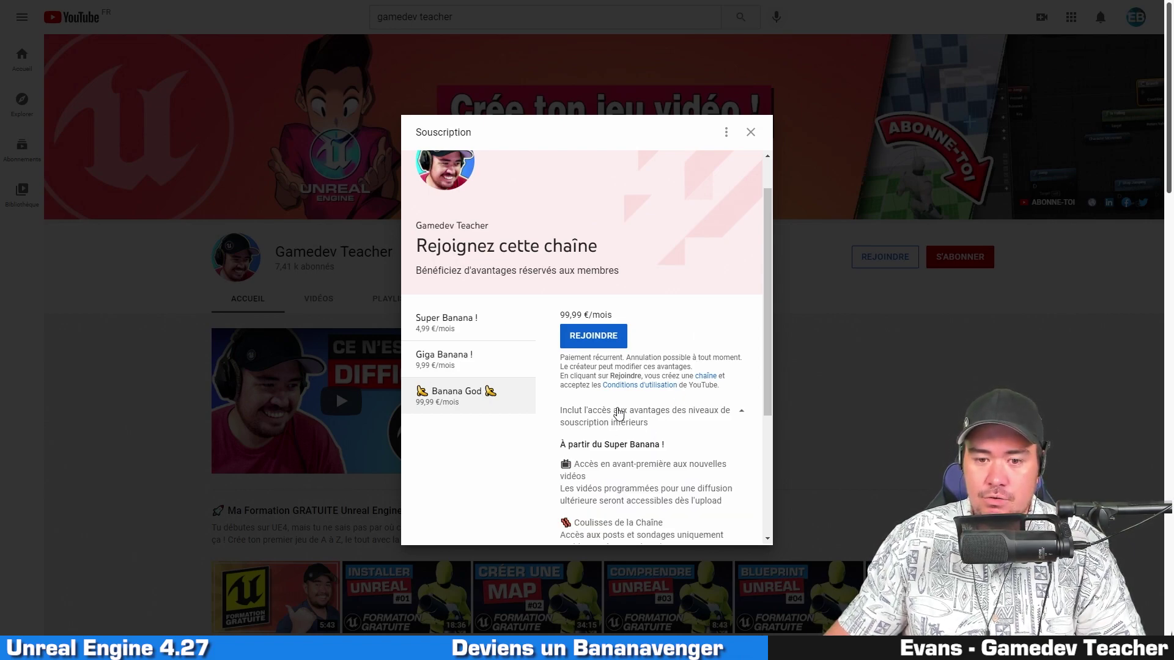
left_click(619, 414)
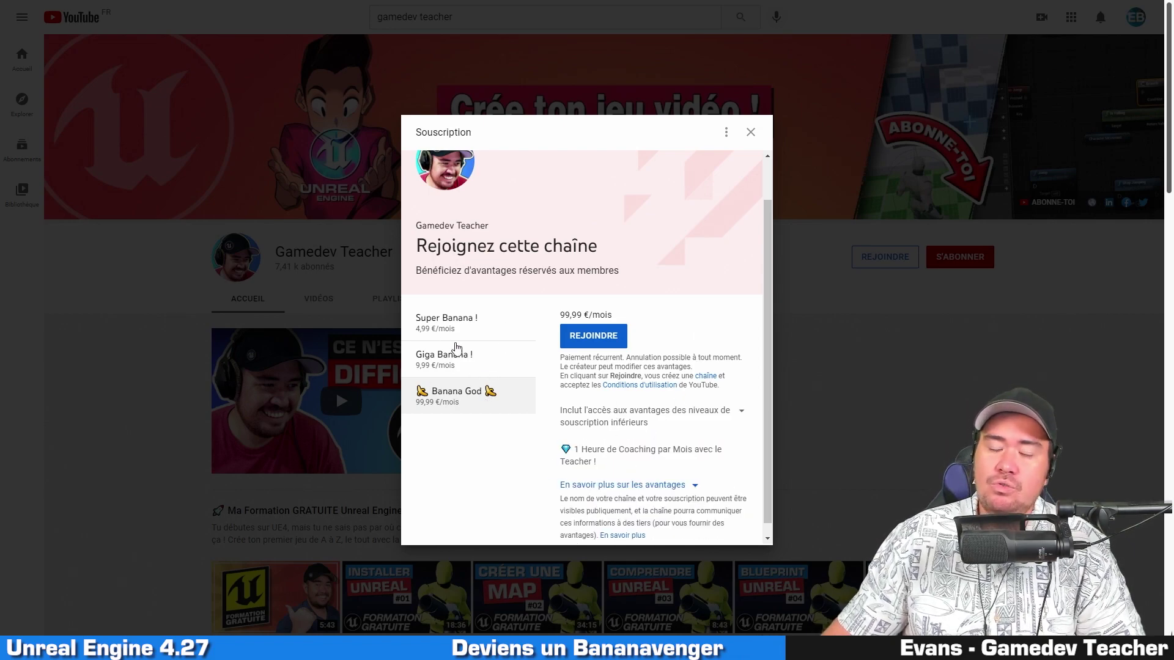
left_click(455, 321)
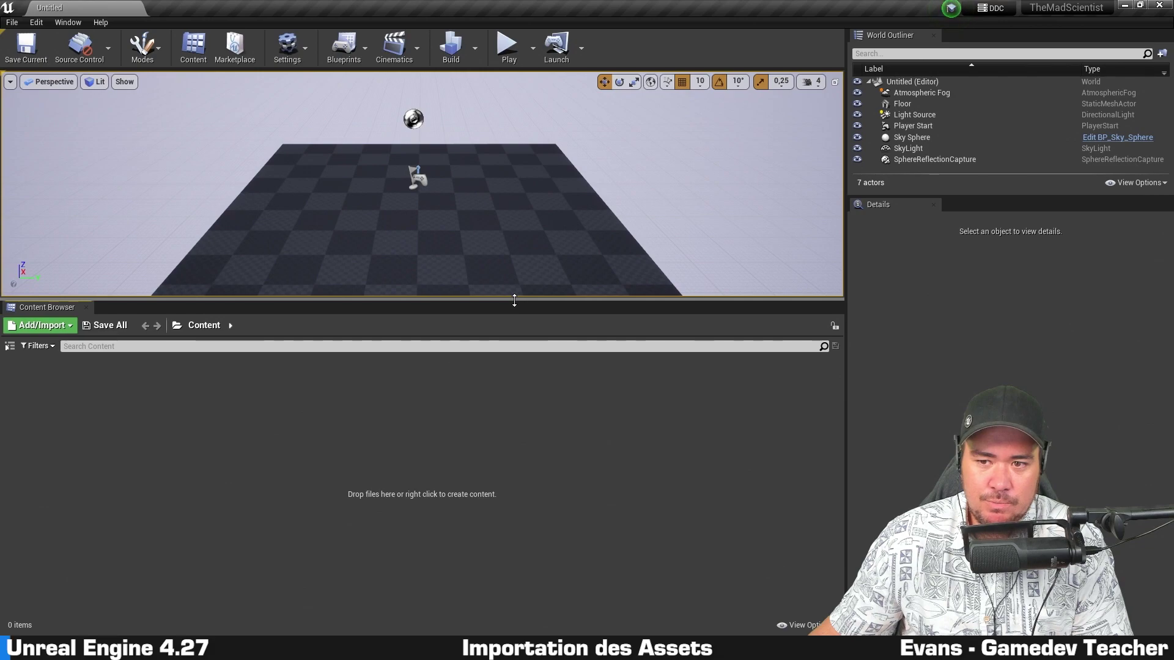
Enlarge the level viewport and show the Content Browser's folder tree
left_click_drag(514, 299, 523, 384)
mouse_move(523, 309)
left_mouse_down()
mouse_move(523, 355)
mouse_move(523, 291)
left_mouse_up()
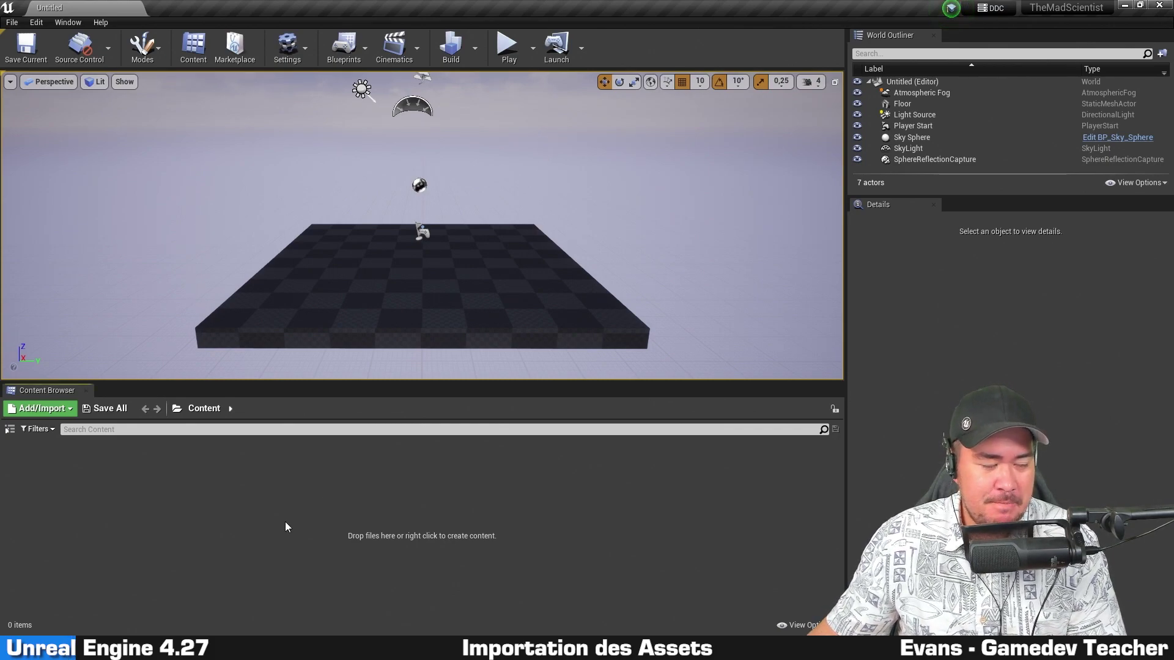
left_click(9, 430)
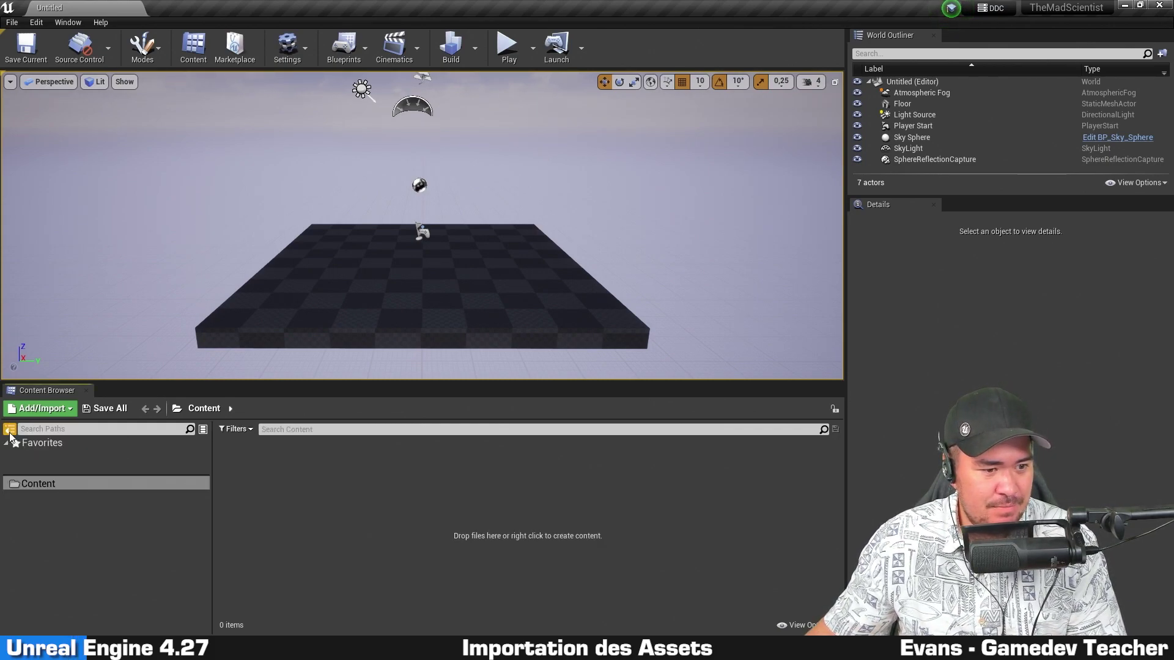
Create a 'TheMadScientist' folder in Content and open it
right_click(293, 471)
left_click(349, 101)
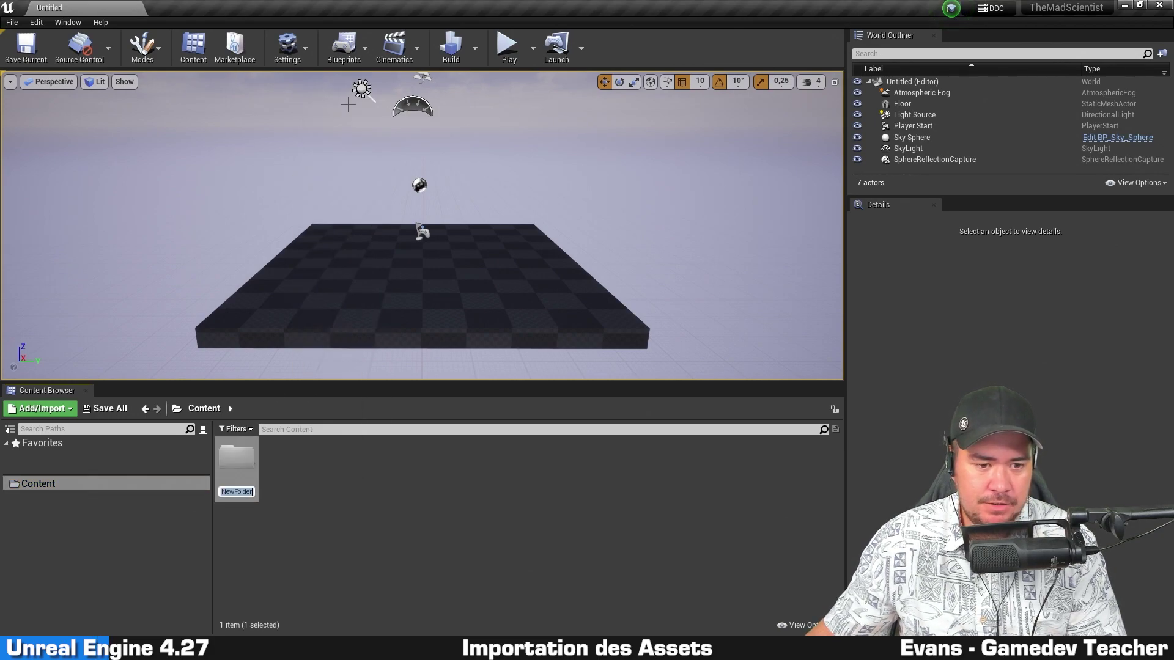
type("TheMadScientist")
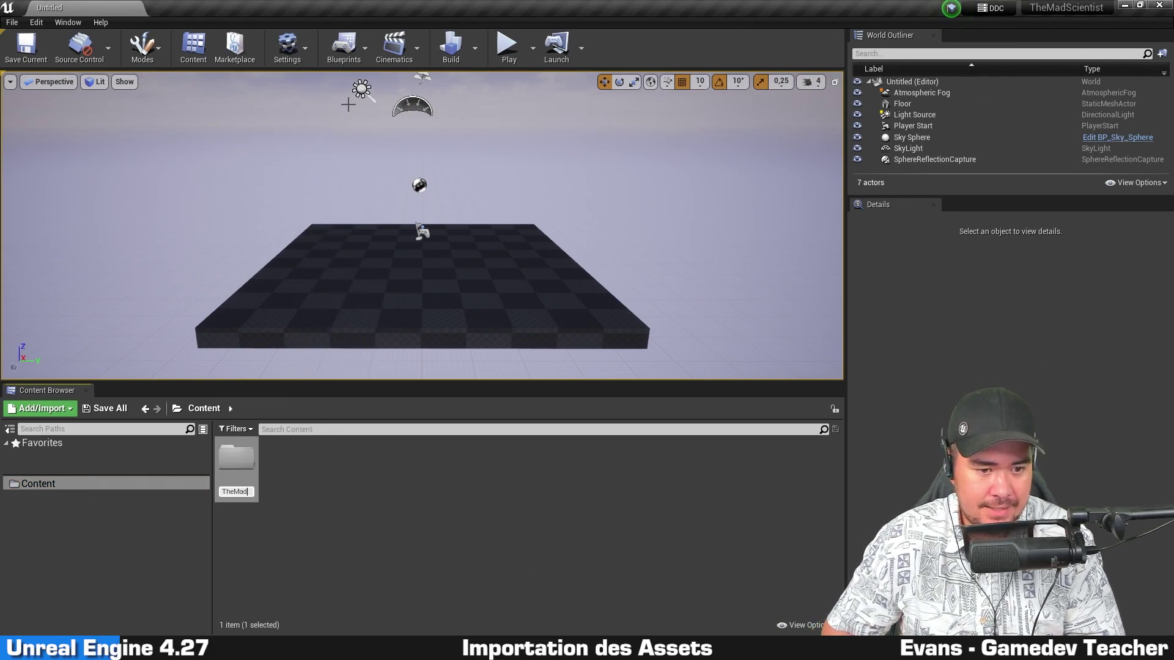
key("Return")
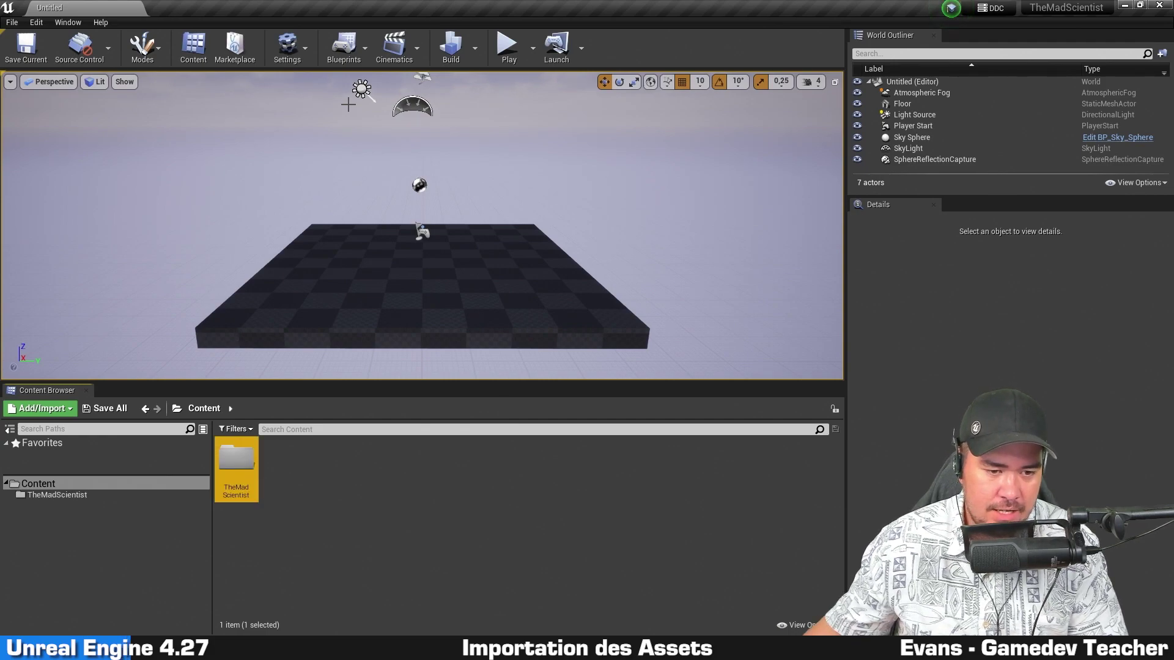
left_click(379, 546)
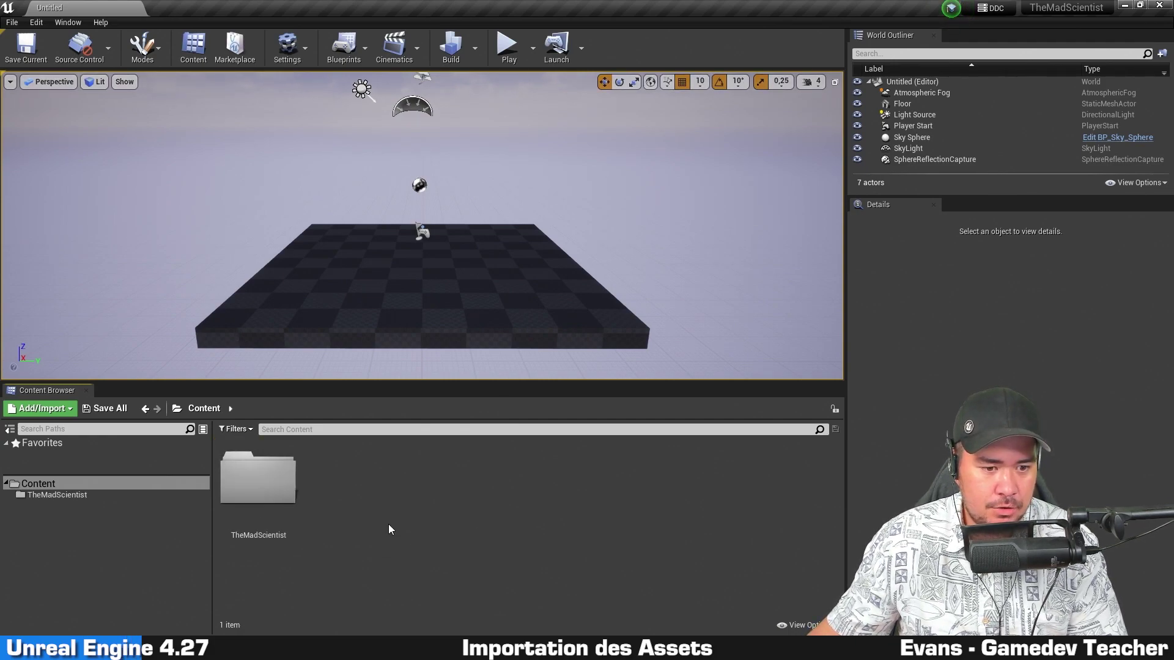
left_click(256, 477)
double_click(257, 478)
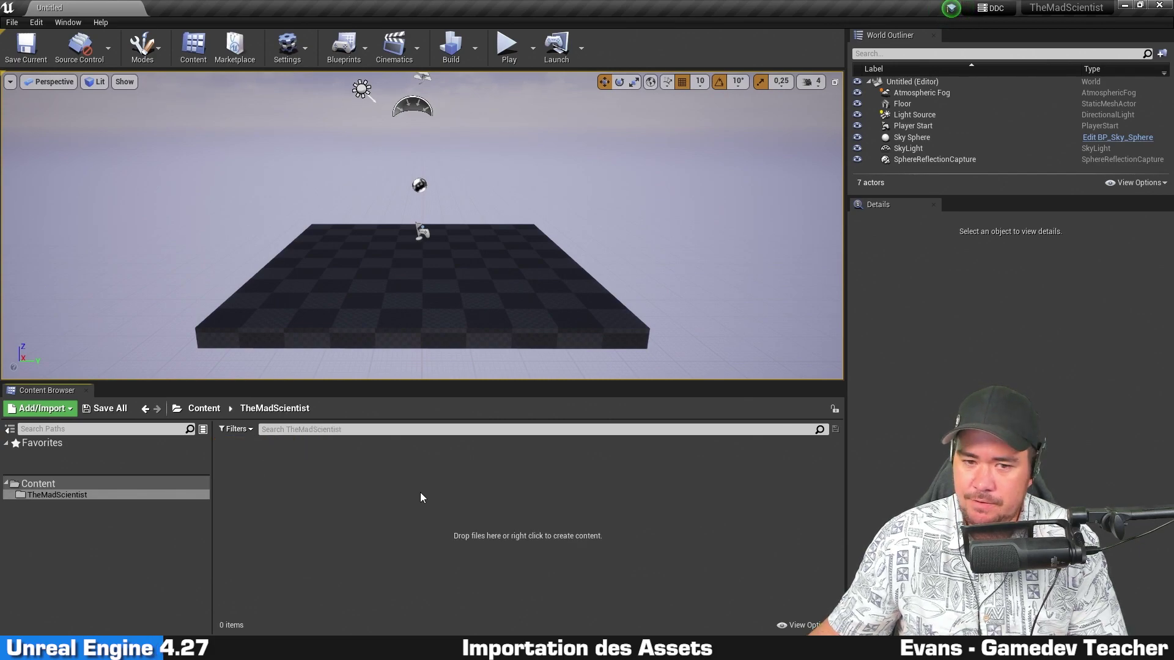
Tilt and turn the viewport camera to centre the floor
right_click_drag(293, 230, 292, 141)
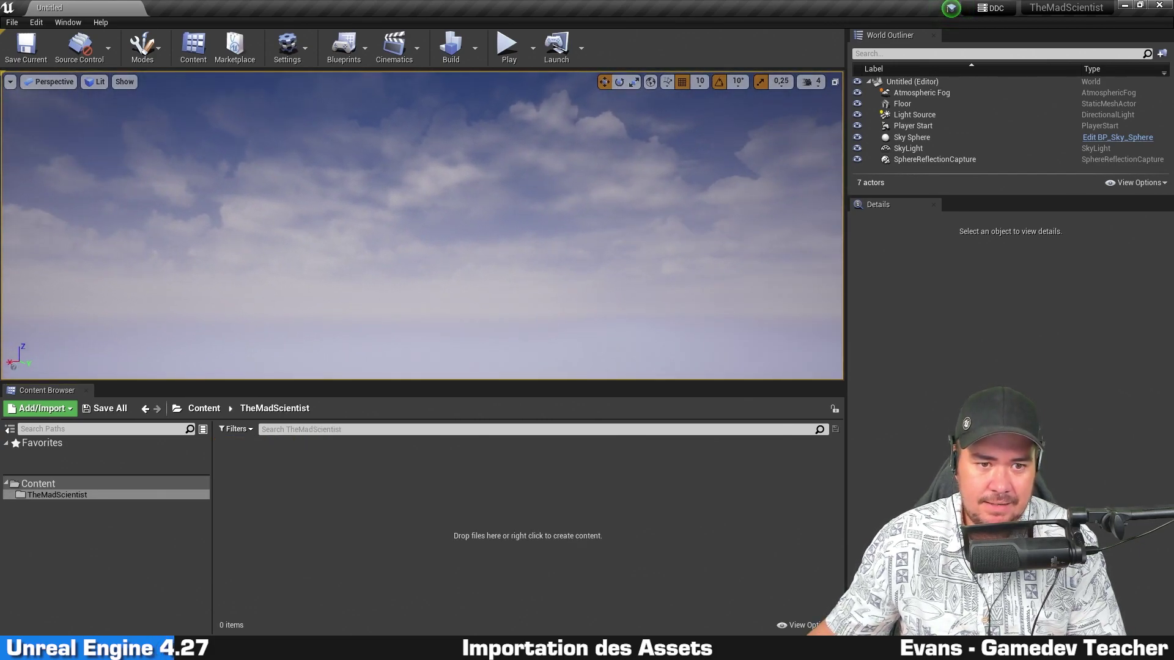
right_click_drag(292, 230, 292, 244)
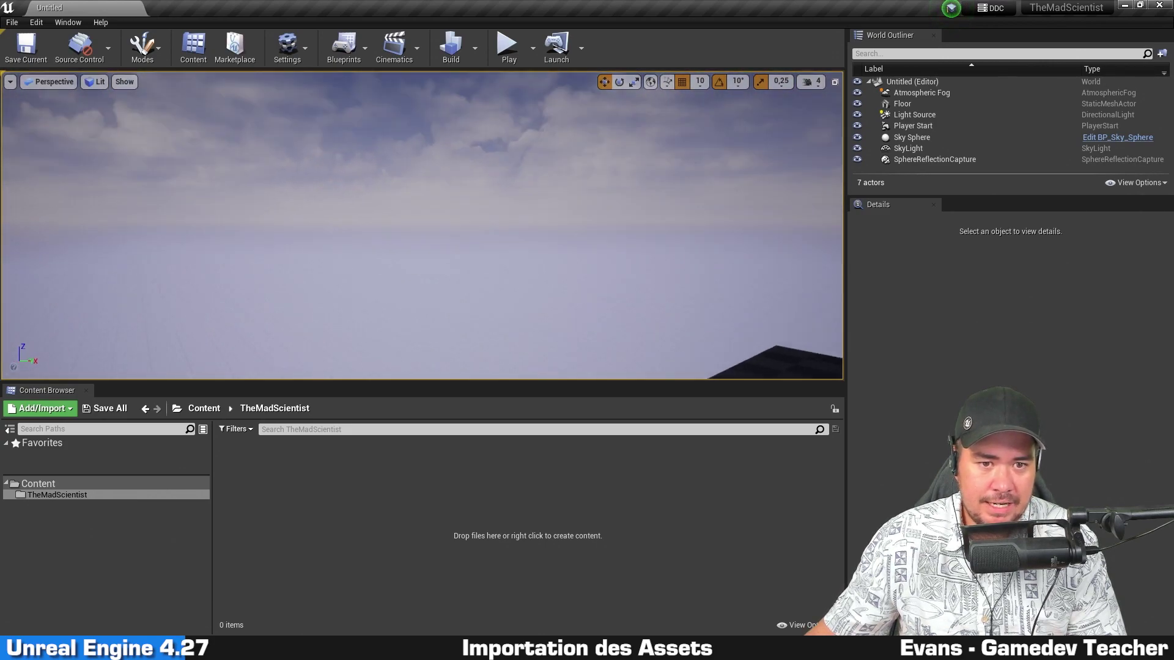
right_click_drag(543, 175, 543, 288)
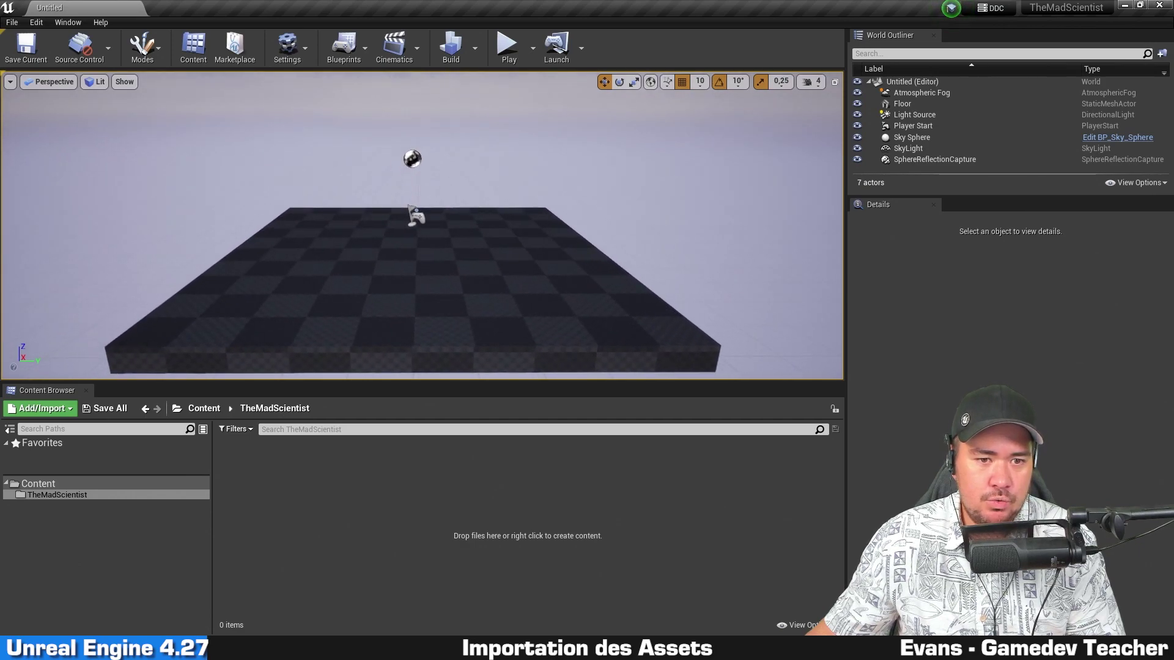
right_click_drag(320, 184, 282, 184)
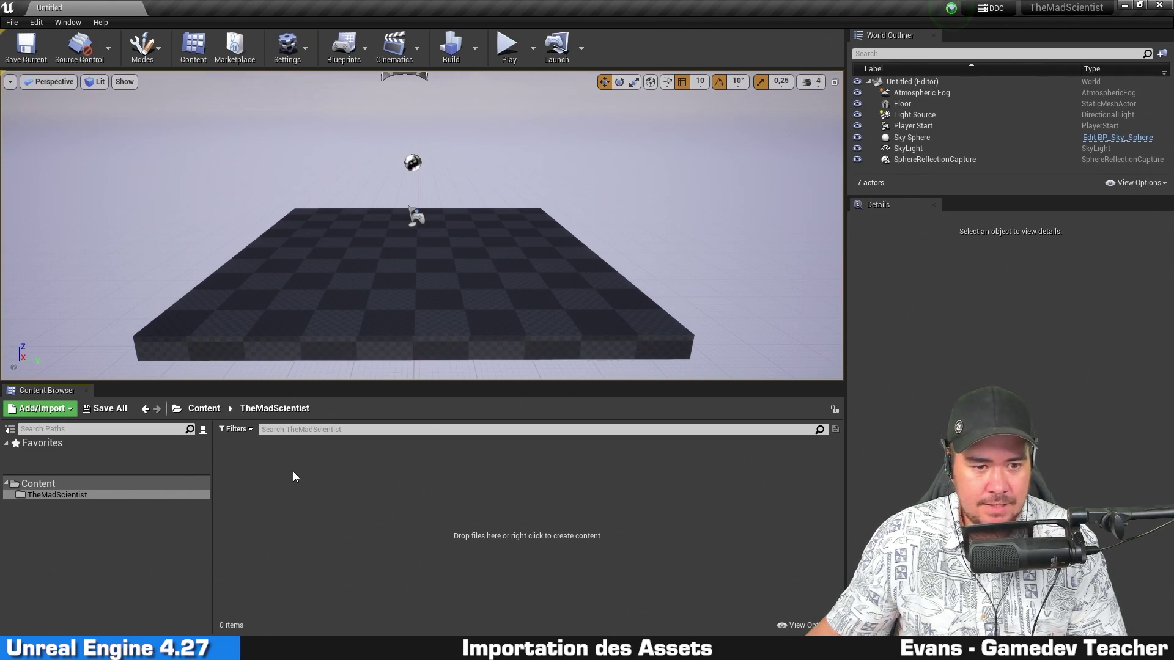
Start saving the level as a new file and create a 'Maps' folder inside TheMadScientist
key("ctrl+s")
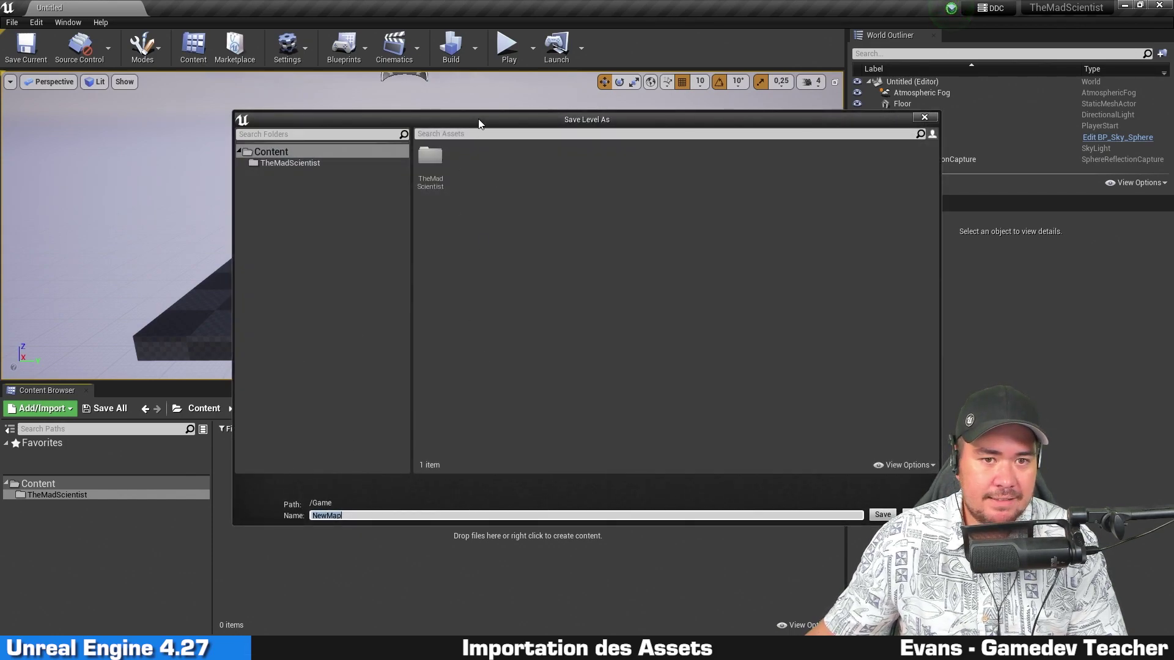
left_click_drag(478, 123, 400, 94)
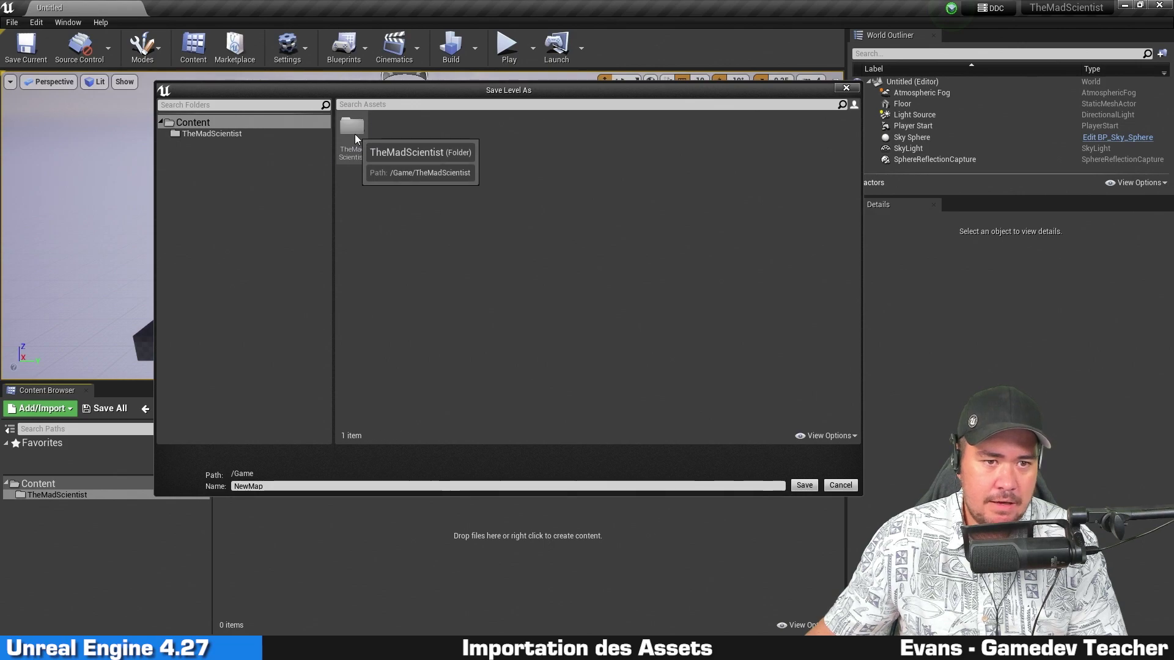
double_click(354, 138)
right_click(581, 193)
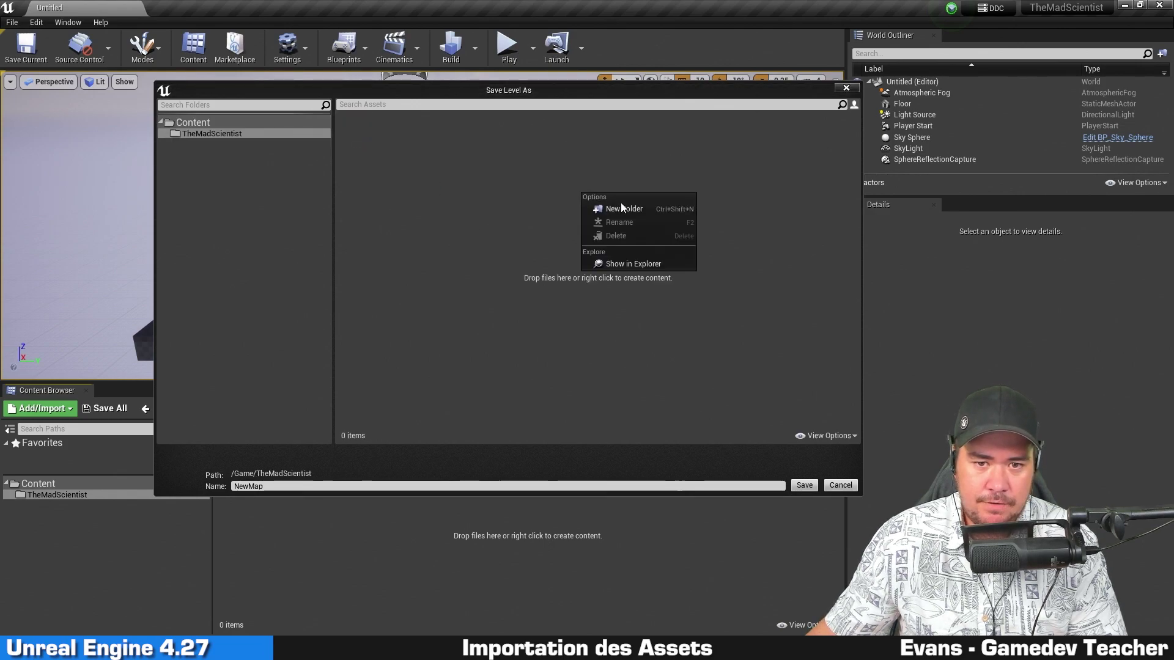
left_click(625, 208)
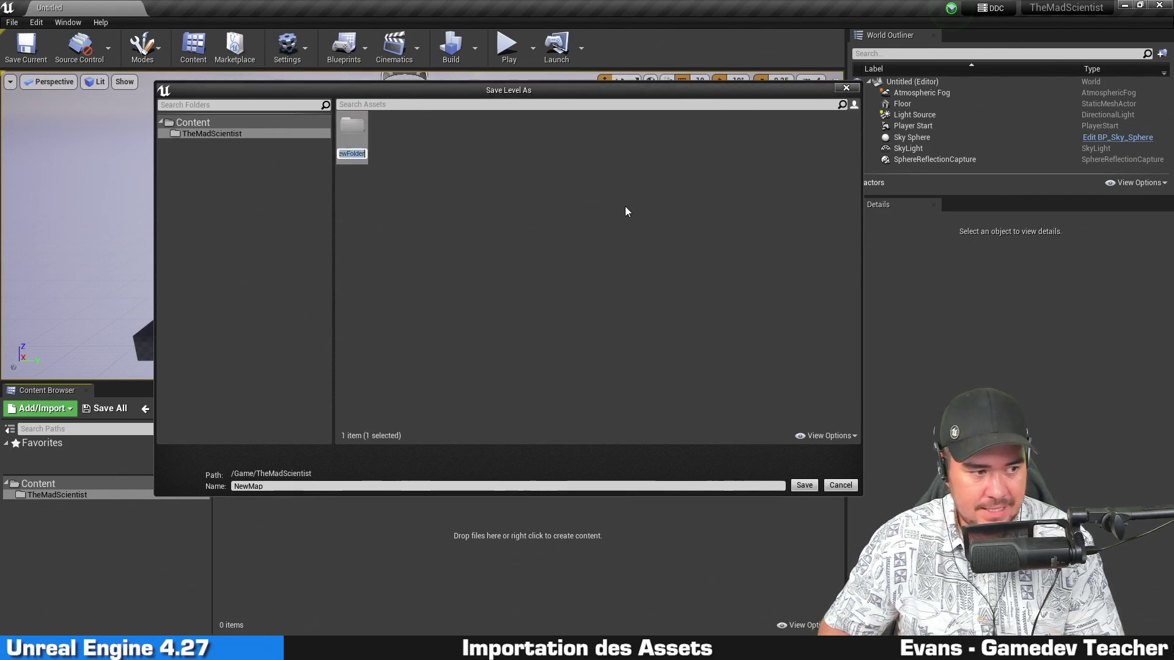
type("Maps")
key("Return")
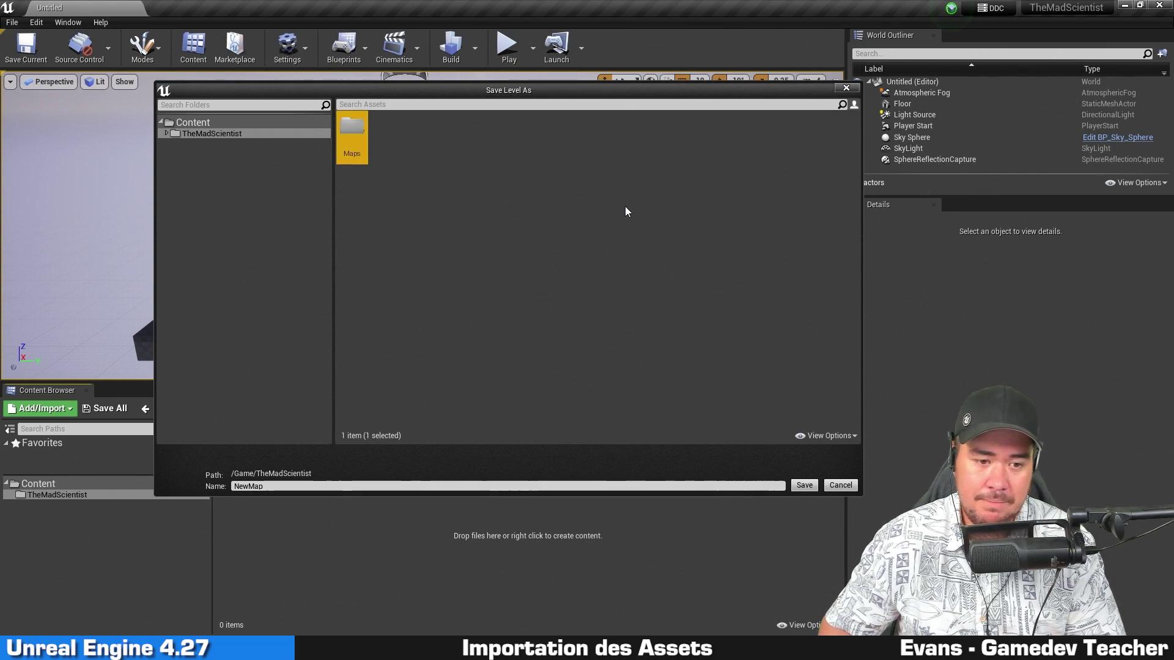
Save the level as 'Main' in the Maps folder, then return to TheMadScientist
double_click(343, 133)
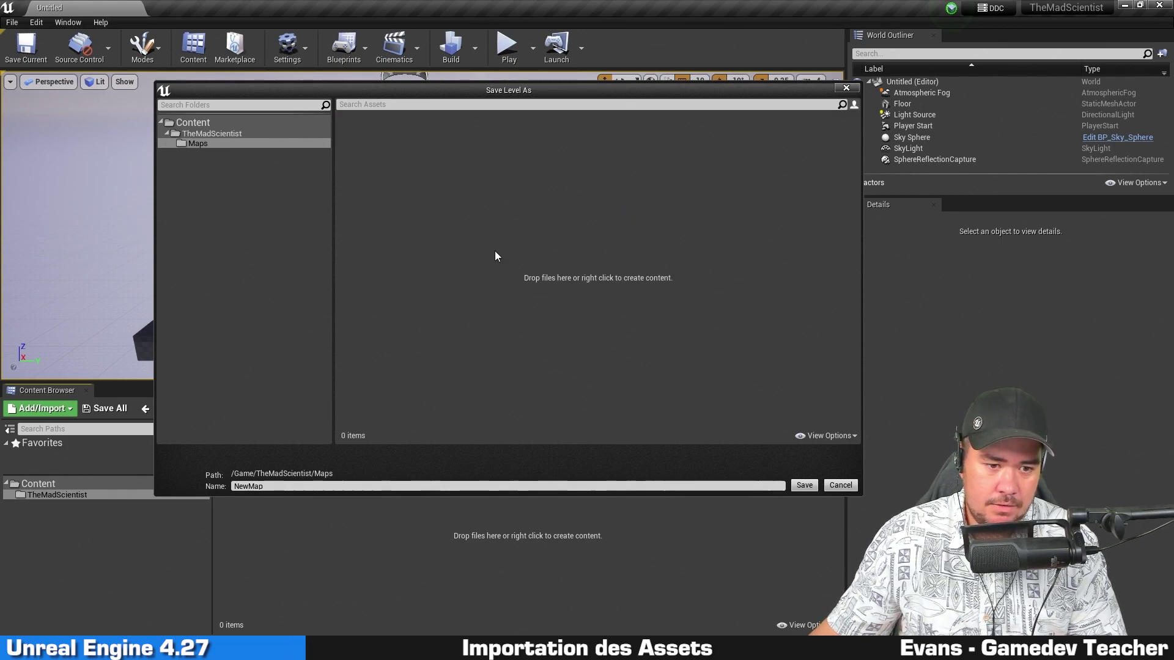
left_click(317, 486)
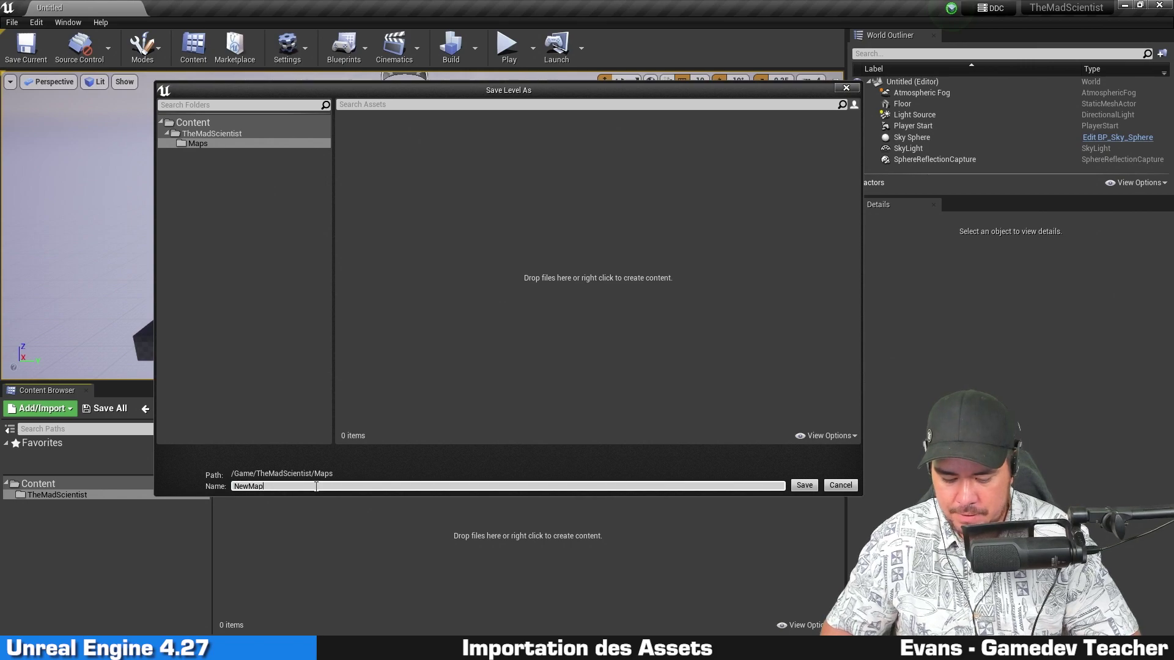
key("BackSpace")
key("BackSpace")
key("BackSpace")
type("Main")
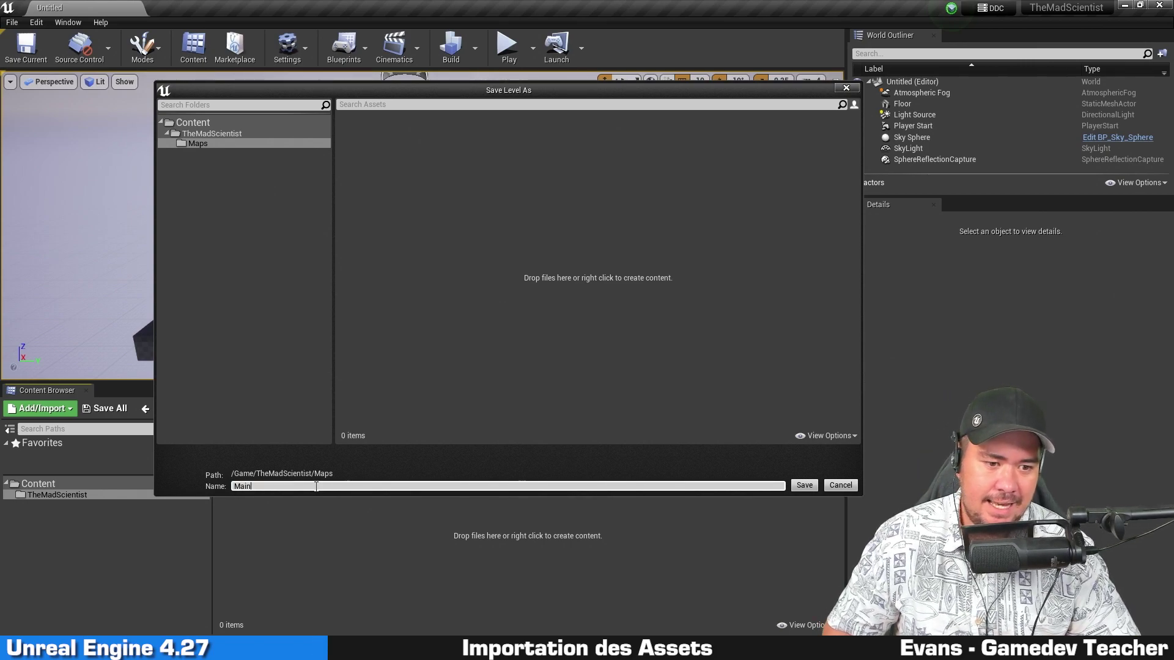
left_click(805, 485)
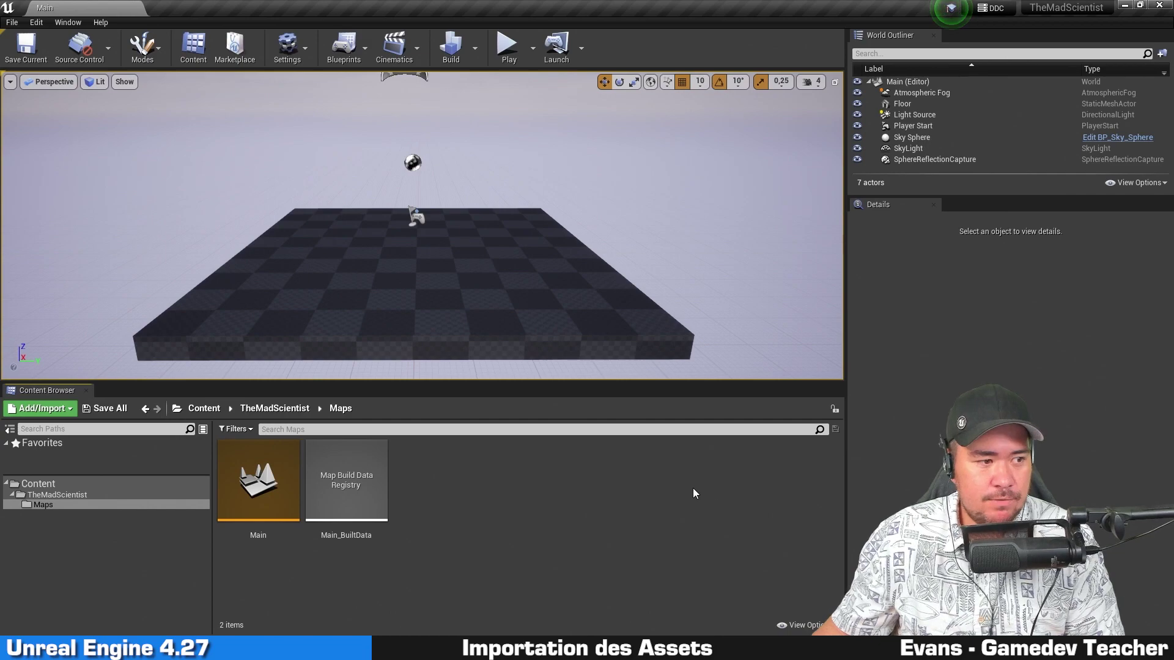
left_click(108, 493)
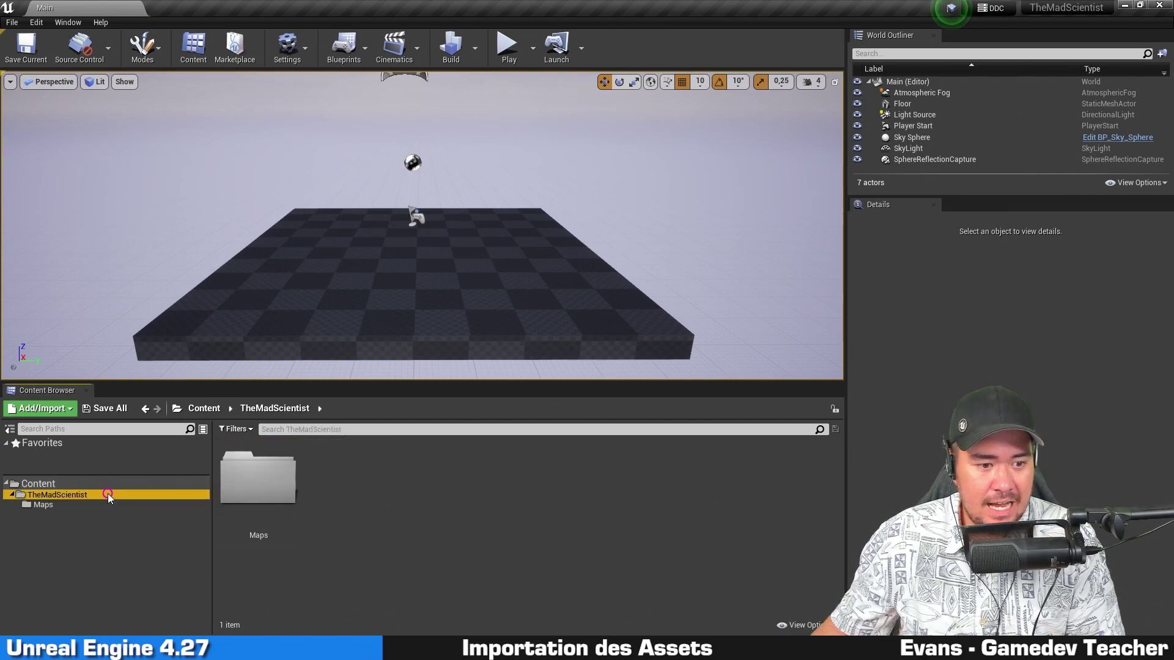
left_click(470, 501)
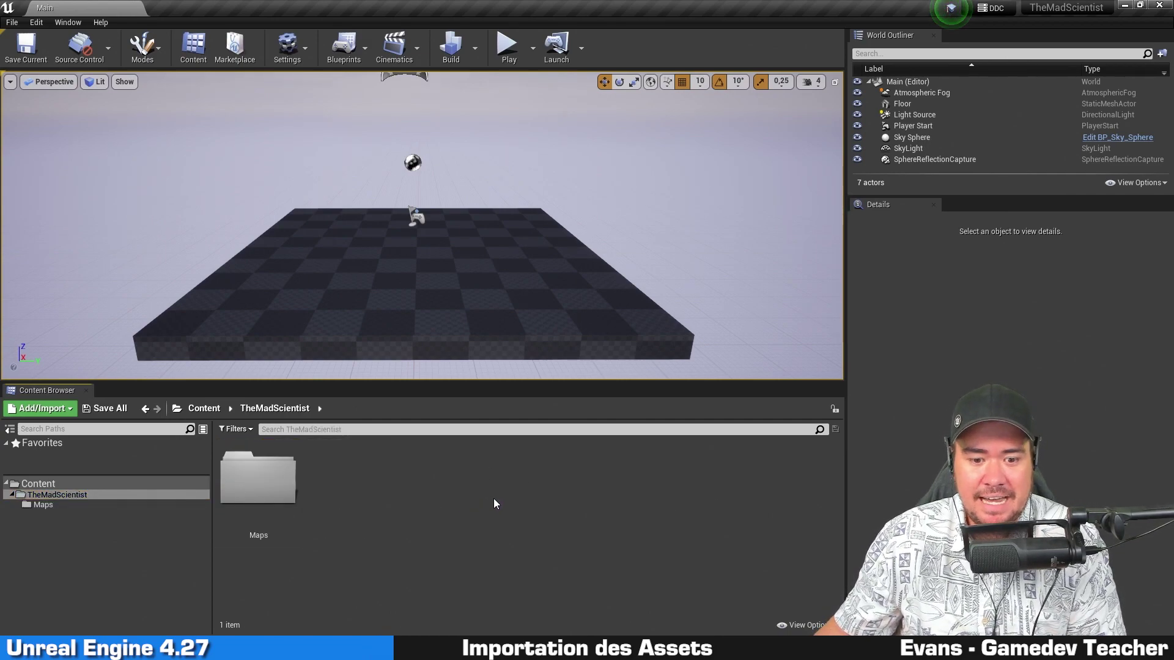
From Explorer's RessourcesMS folder, drag the Art folder into the Content Browser
key("alt+Tab")
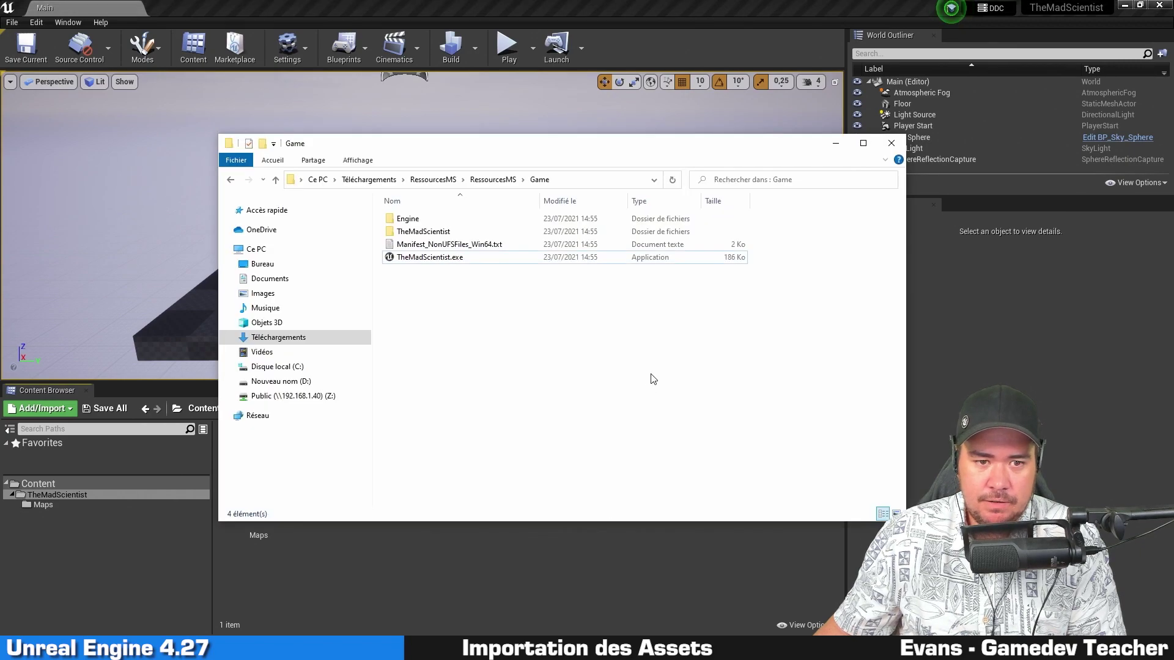
key("alt+Left")
left_click_drag(530, 150, 676, 101)
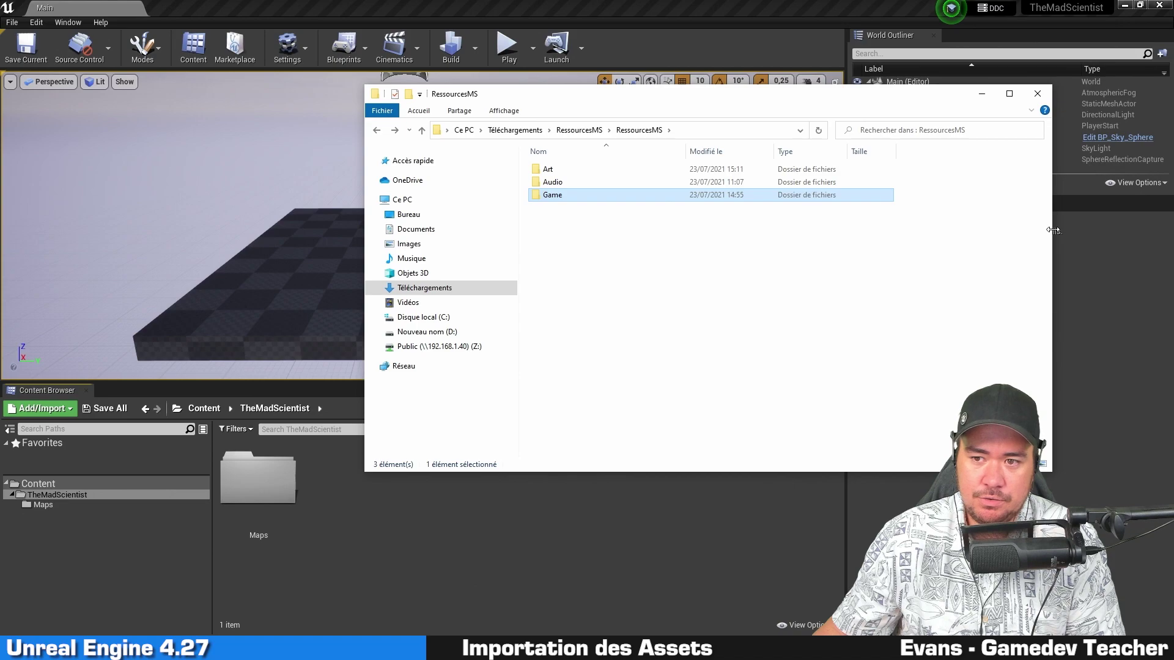
left_click_drag(1052, 230, 881, 232)
left_click(724, 286)
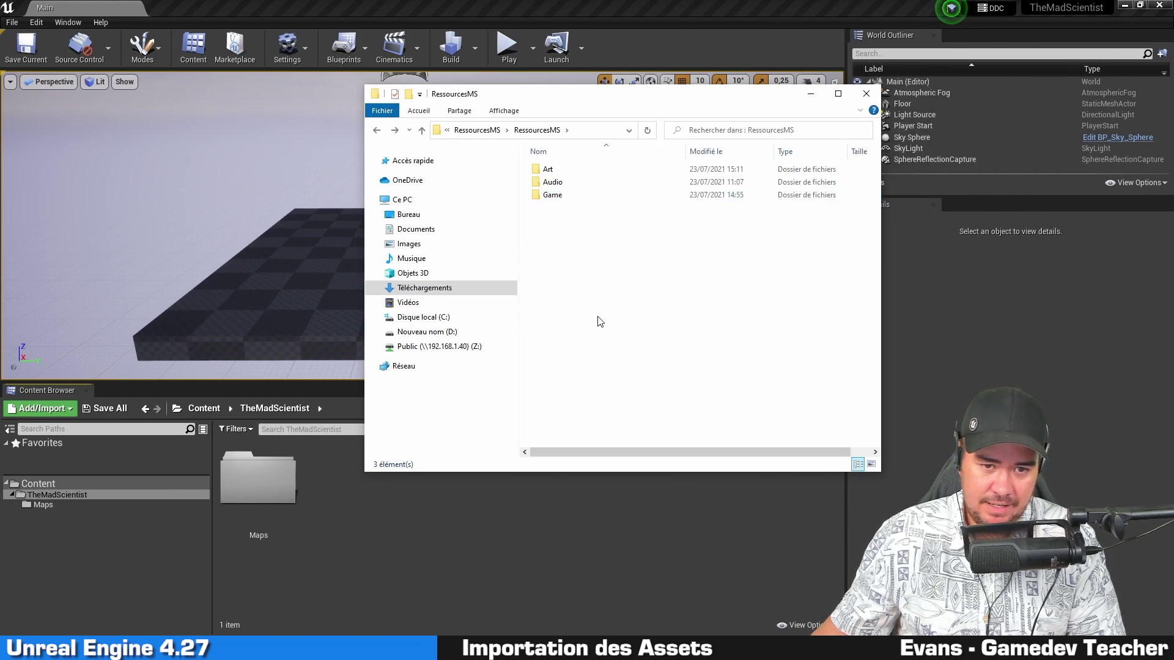
left_click(549, 169)
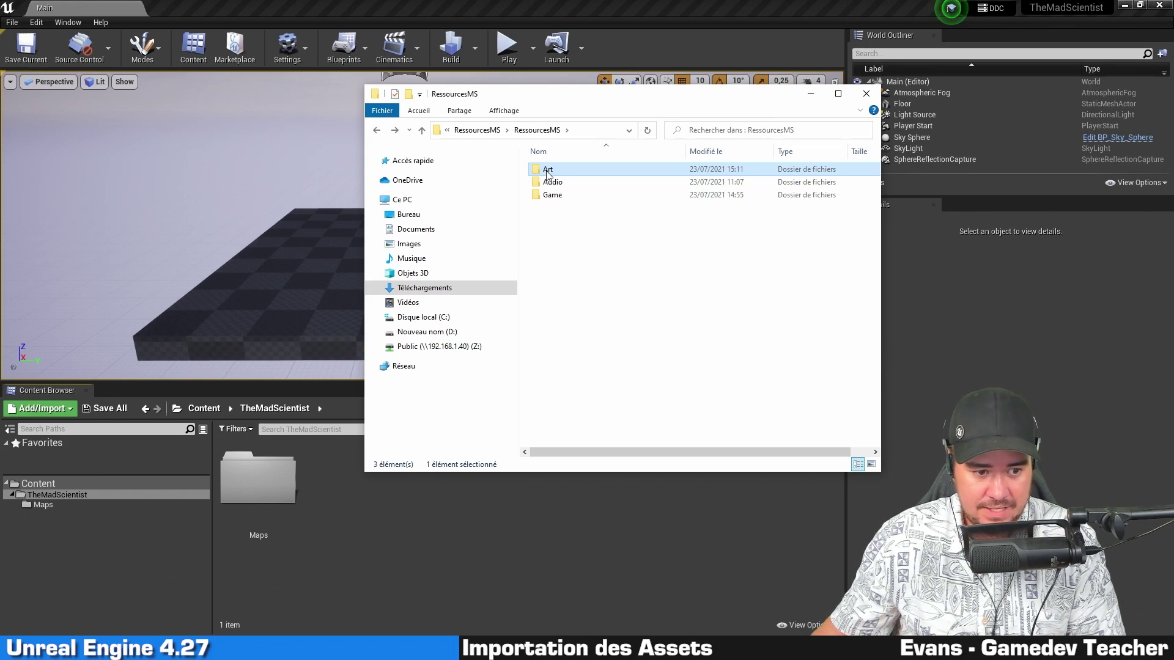
mouse_move(549, 174)
left_mouse_down()
mouse_move(469, 557)
mouse_move(420, 537)
left_mouse_up()
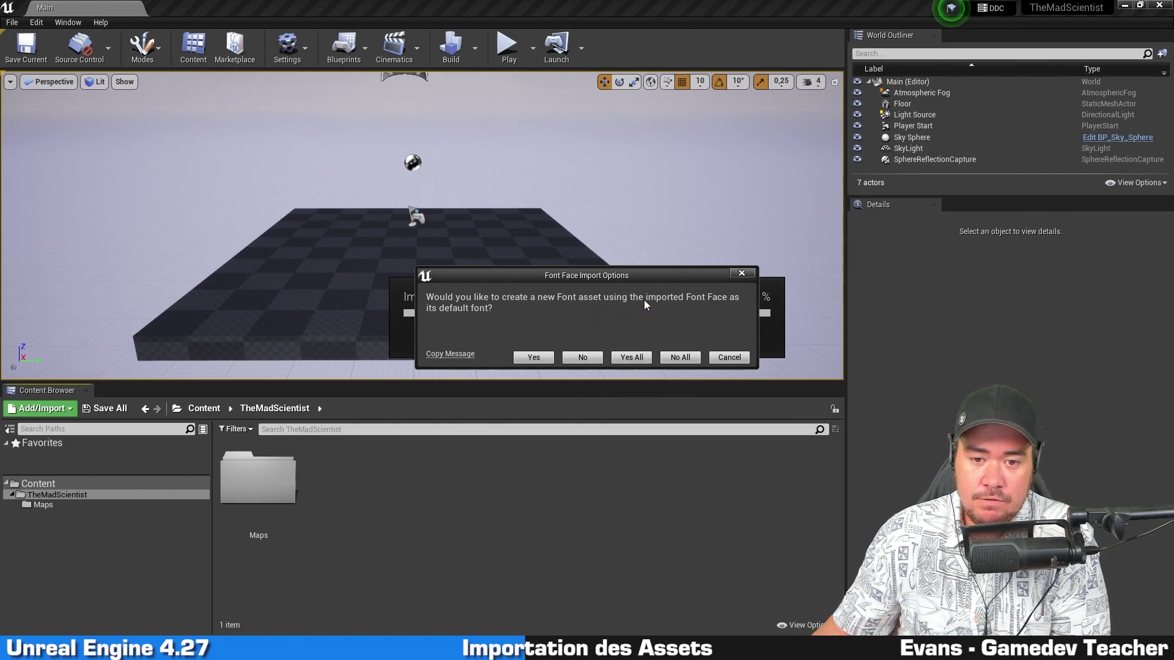
Accept Yes All to create font assets, then open the imported Art folder
left_click(631, 358)
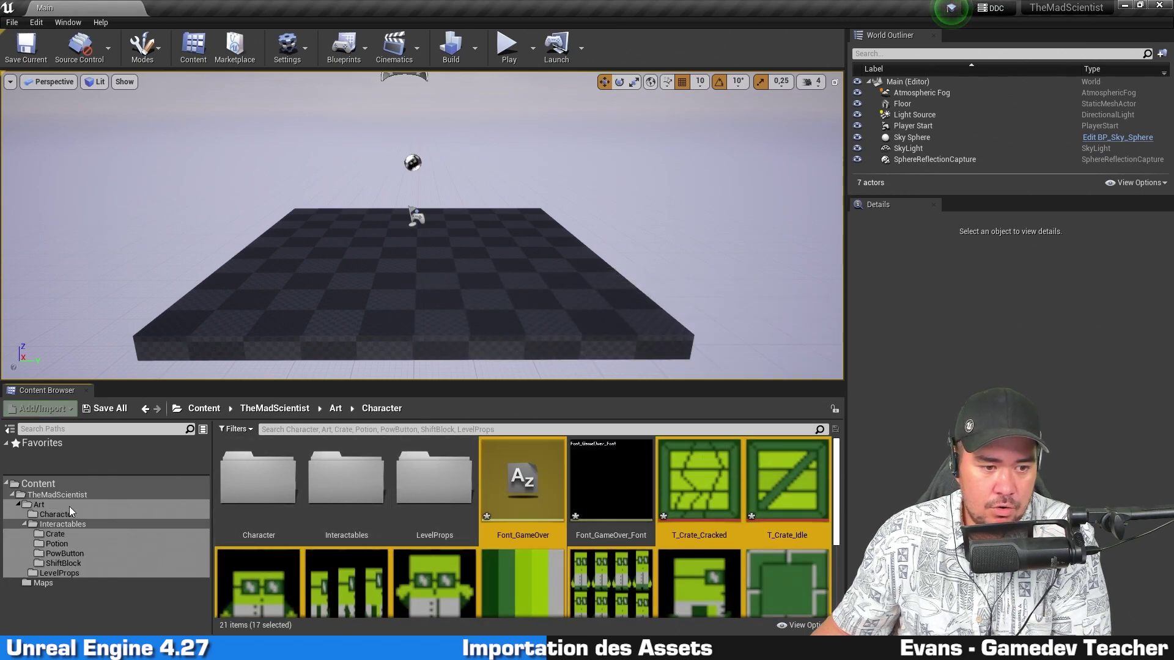
left_click(68, 506)
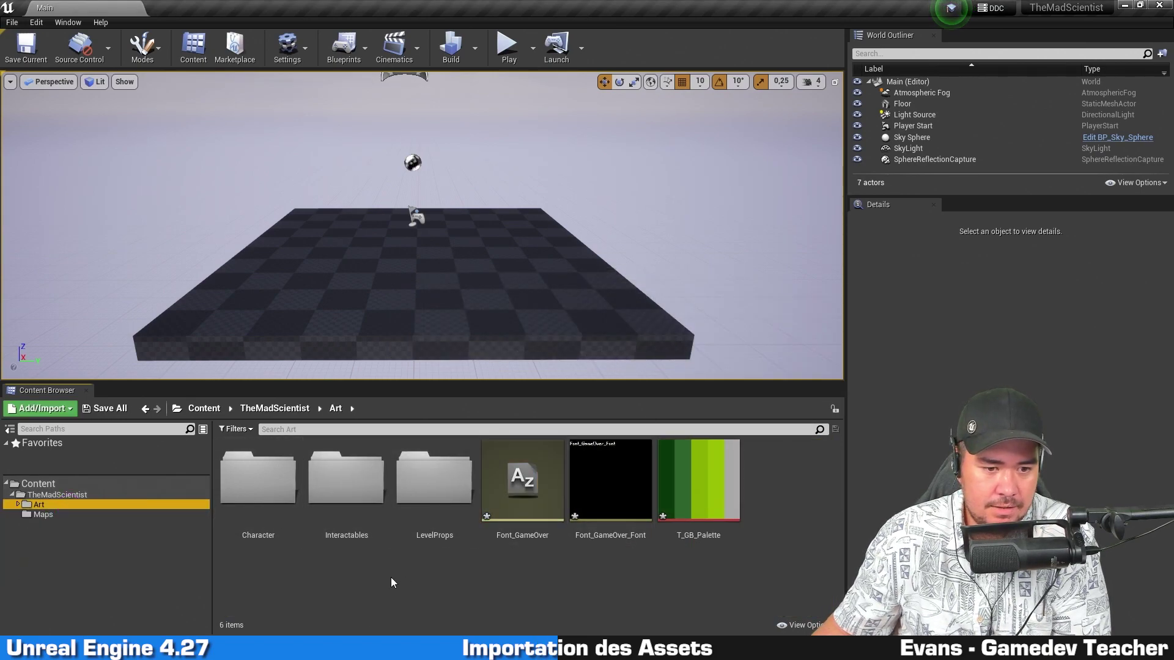
double_click(269, 502)
key("alt+Left")
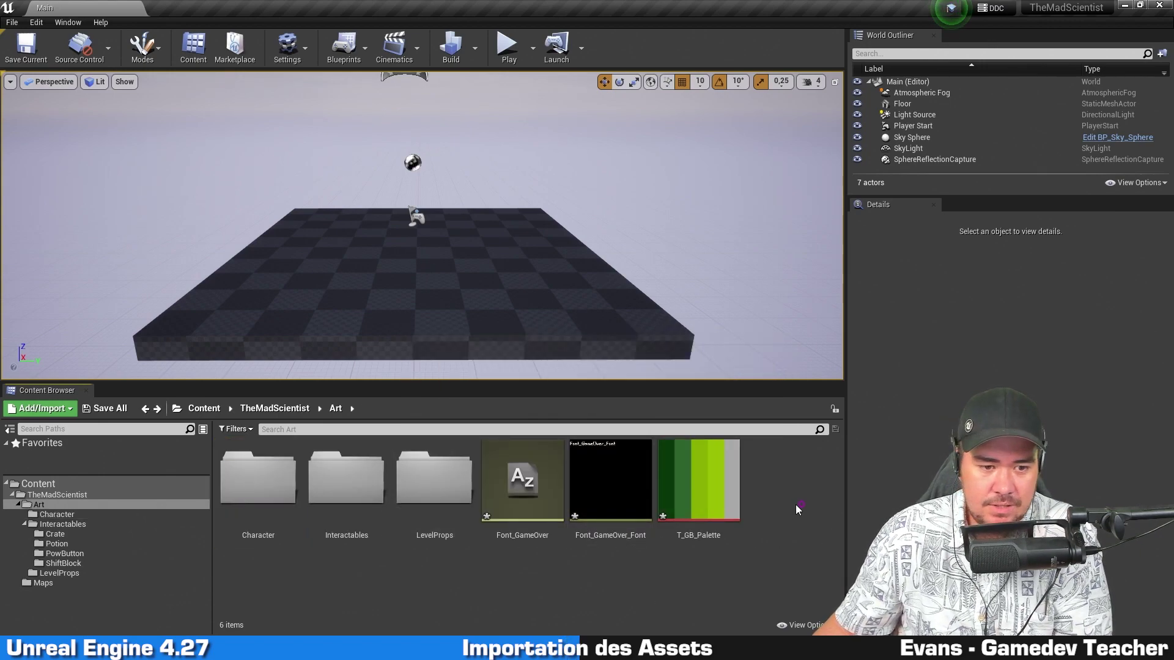
Filter the Art folder to show only Textures and enlarge the Content Browser
left_click(251, 431)
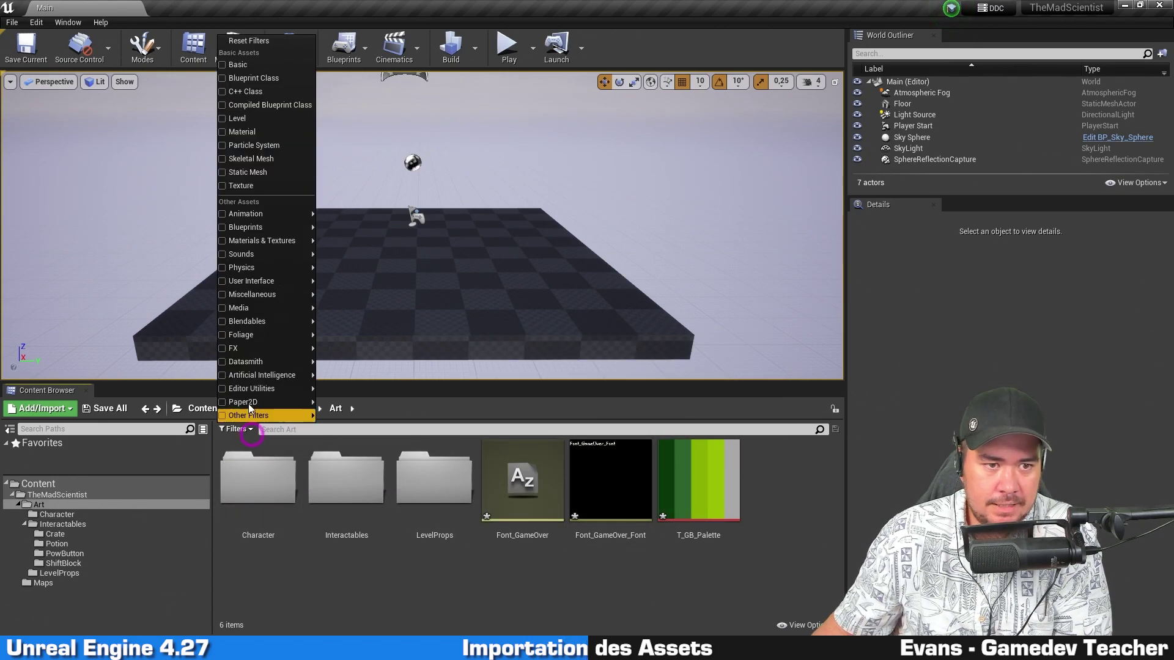
left_click(257, 186)
left_click_drag(449, 381, 497, 192)
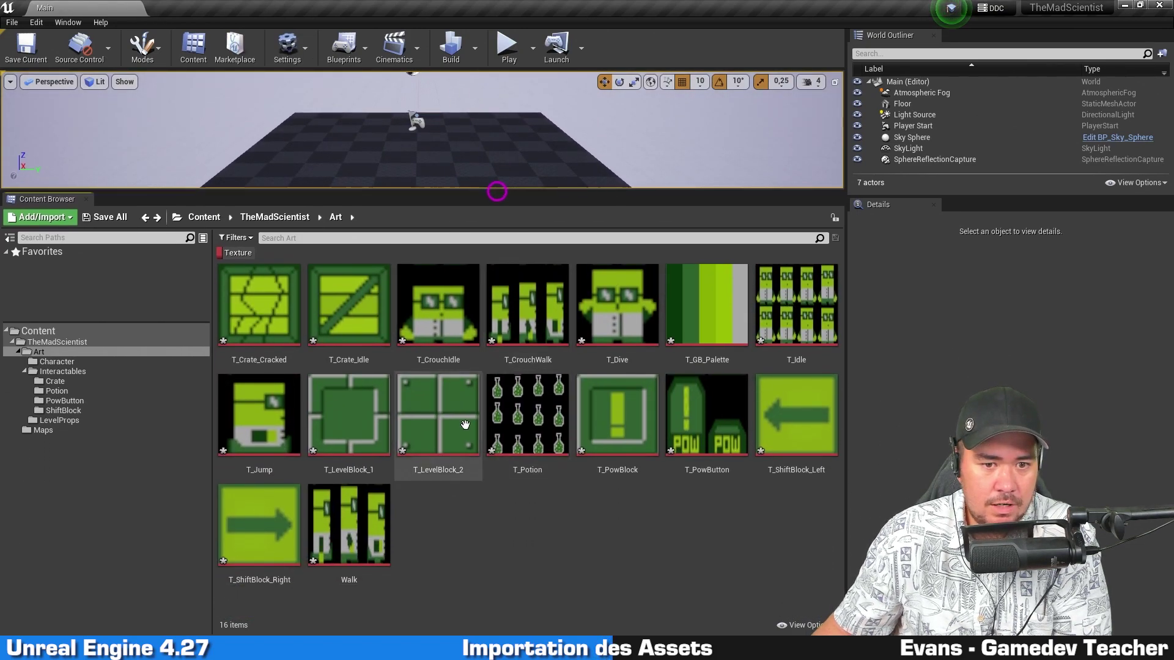
Open T_CrouchIdle in a docked texture editor and zoom in on the sprite
double_click(449, 314)
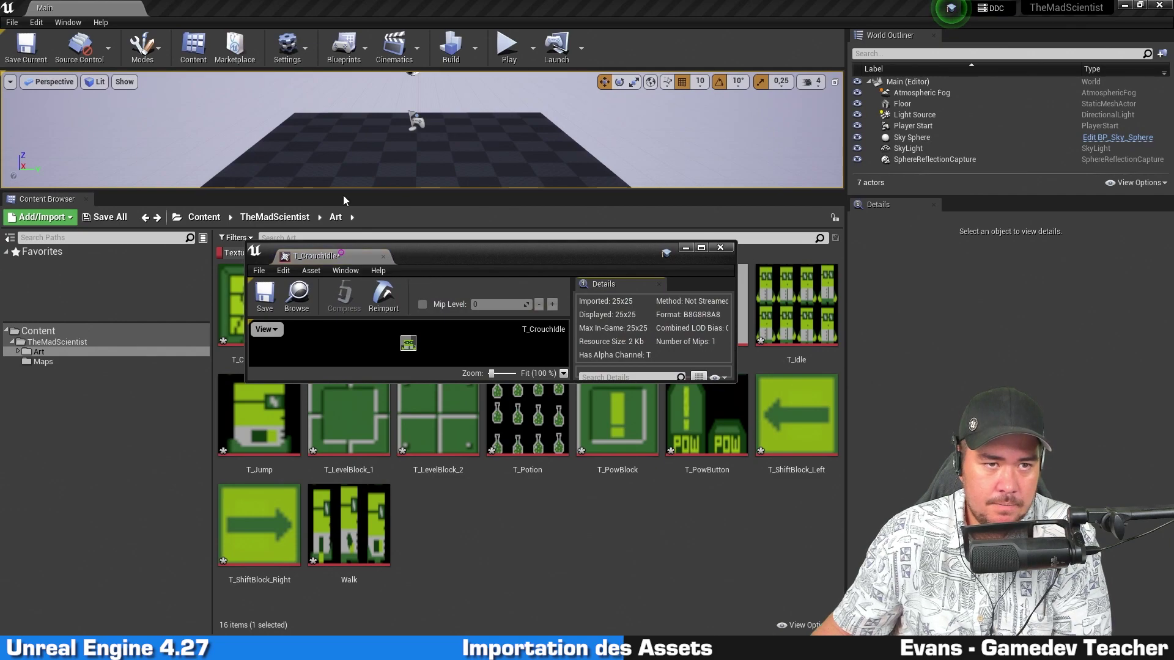
left_click_drag(349, 244, 369, 3)
scroll(399, 336, "up", 2)
scroll(399, 335, "up", 3)
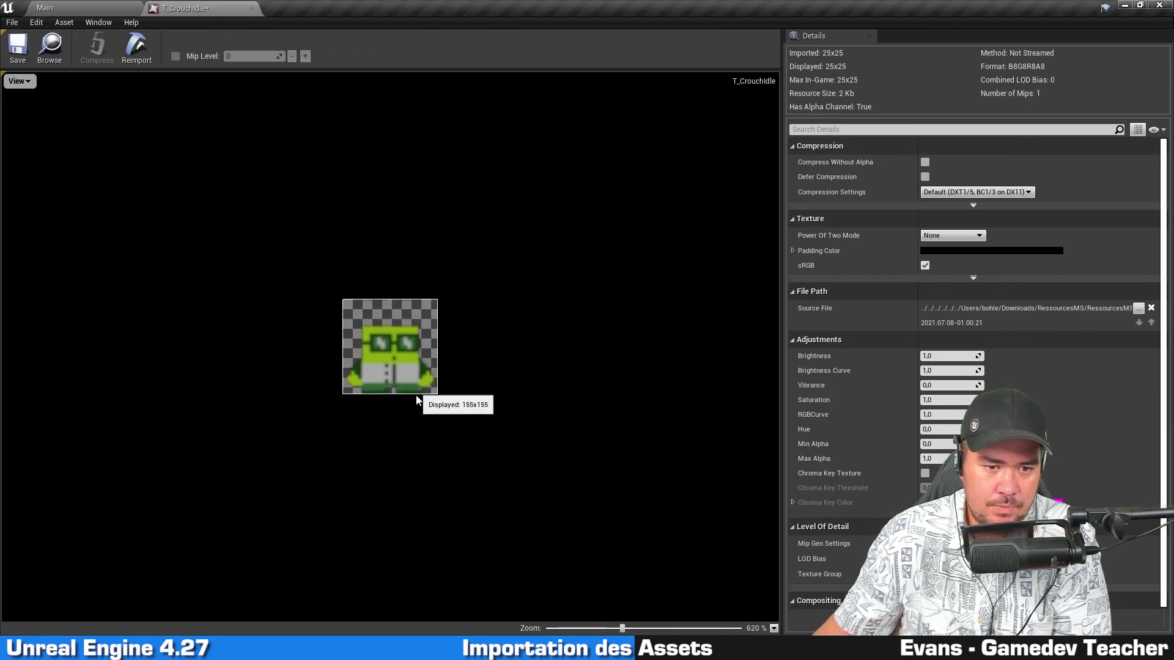
scroll(398, 335, "up", 3)
scroll(399, 336, "up", 3)
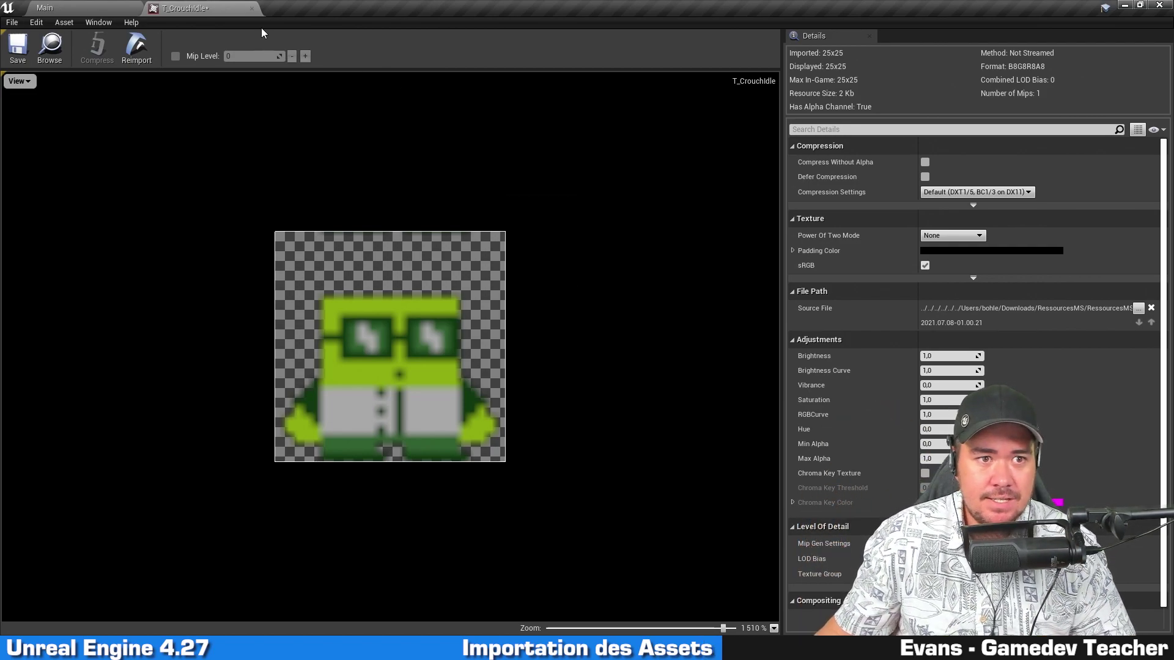
Close the texture tab and select all 16 textures with Ctrl+A
left_click(254, 9)
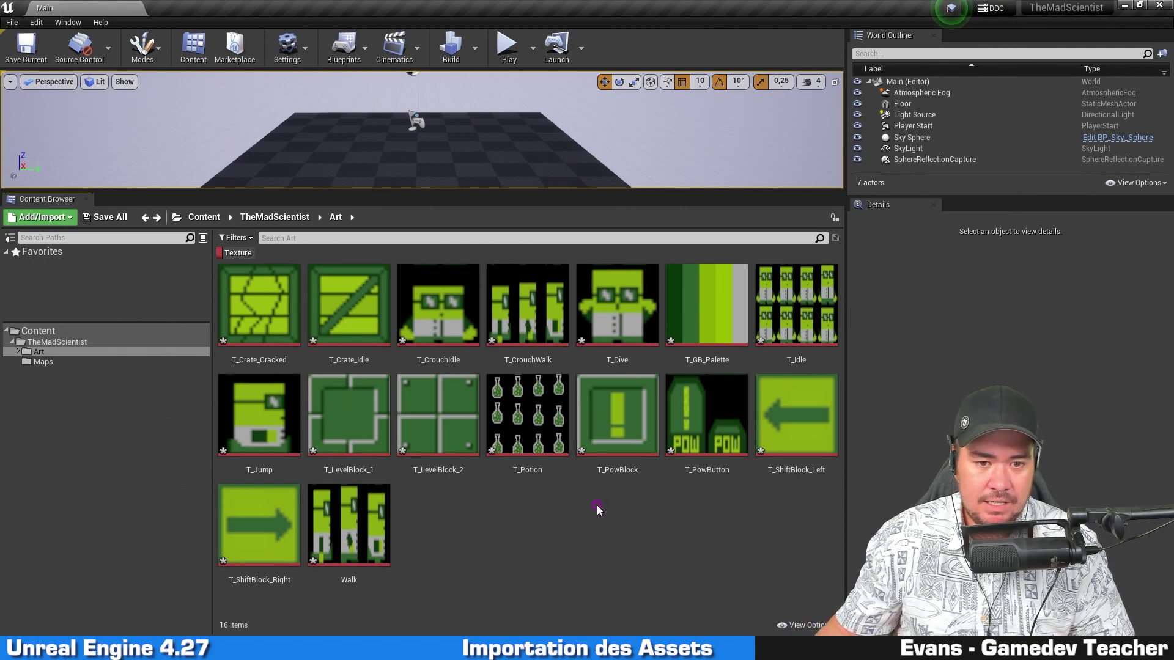
left_click(450, 409)
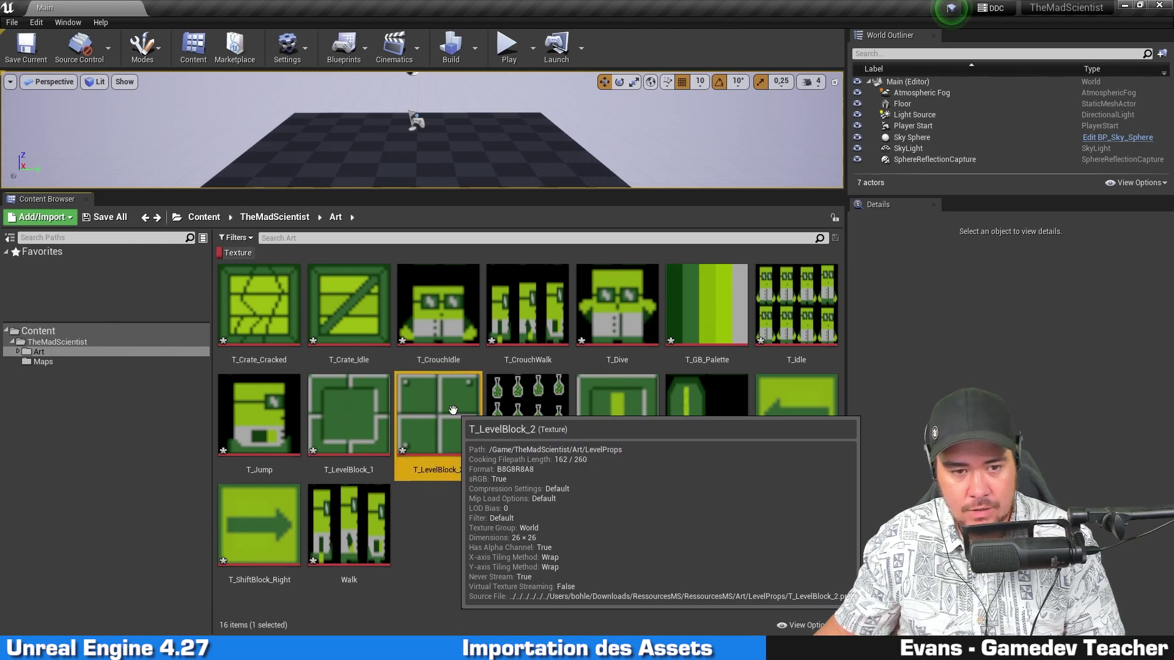
key("ctrl+a")
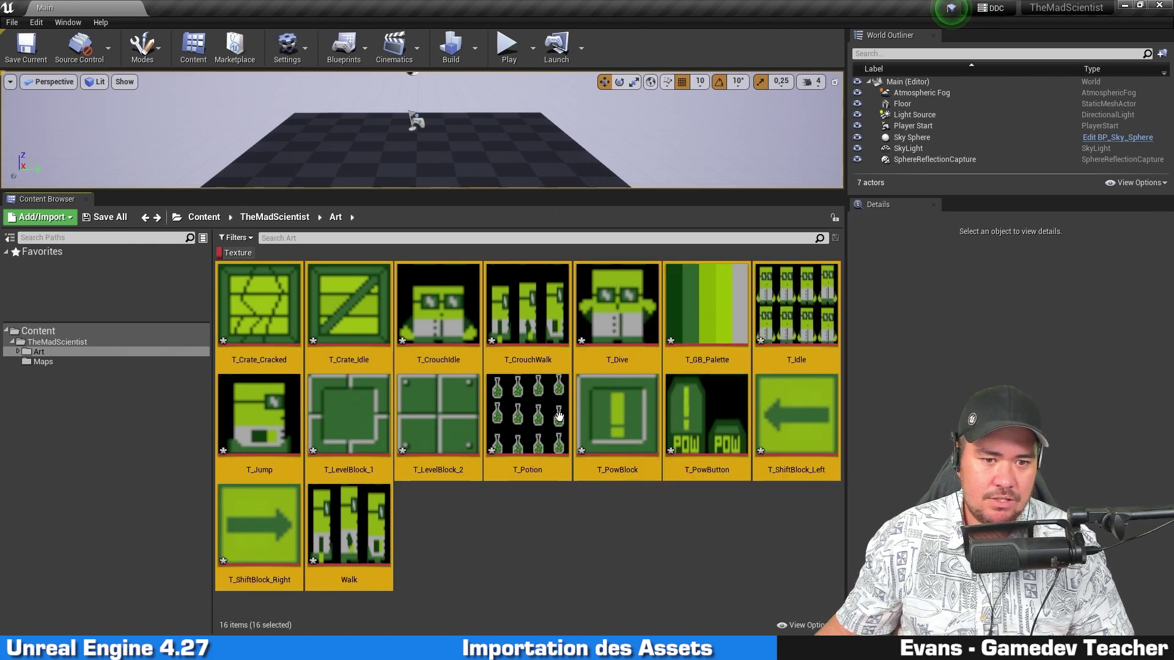
Apply Sprite Actions > Apply Paper2D Texture Settings to the 16 selected textures
right_click(273, 292)
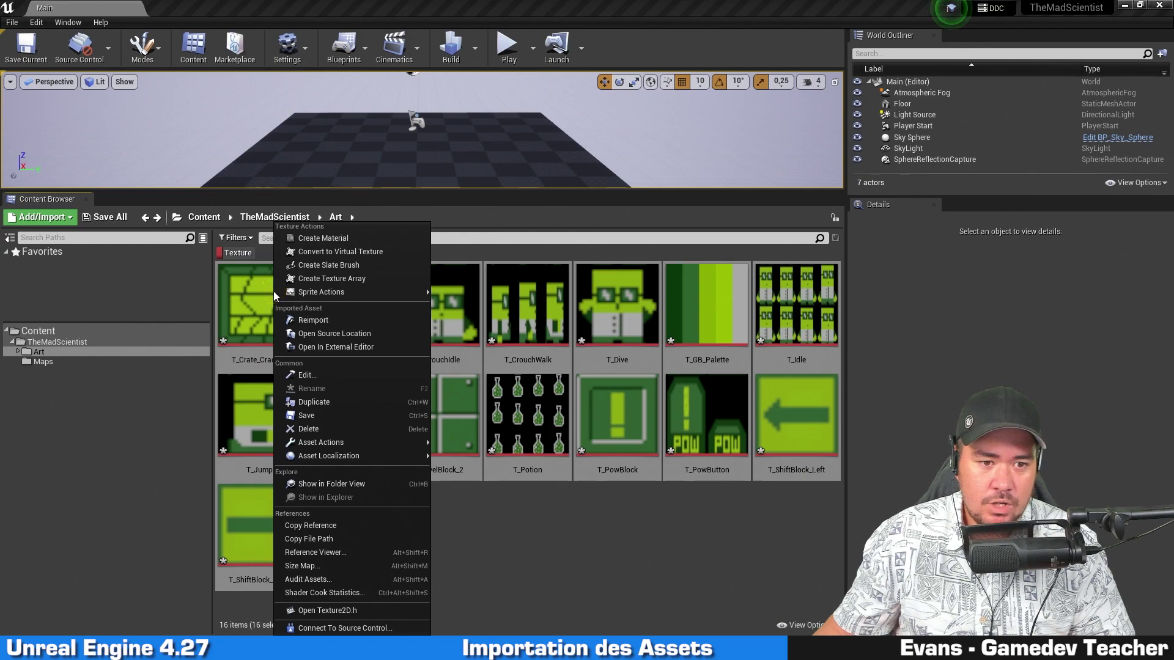
mouse_move(333, 293)
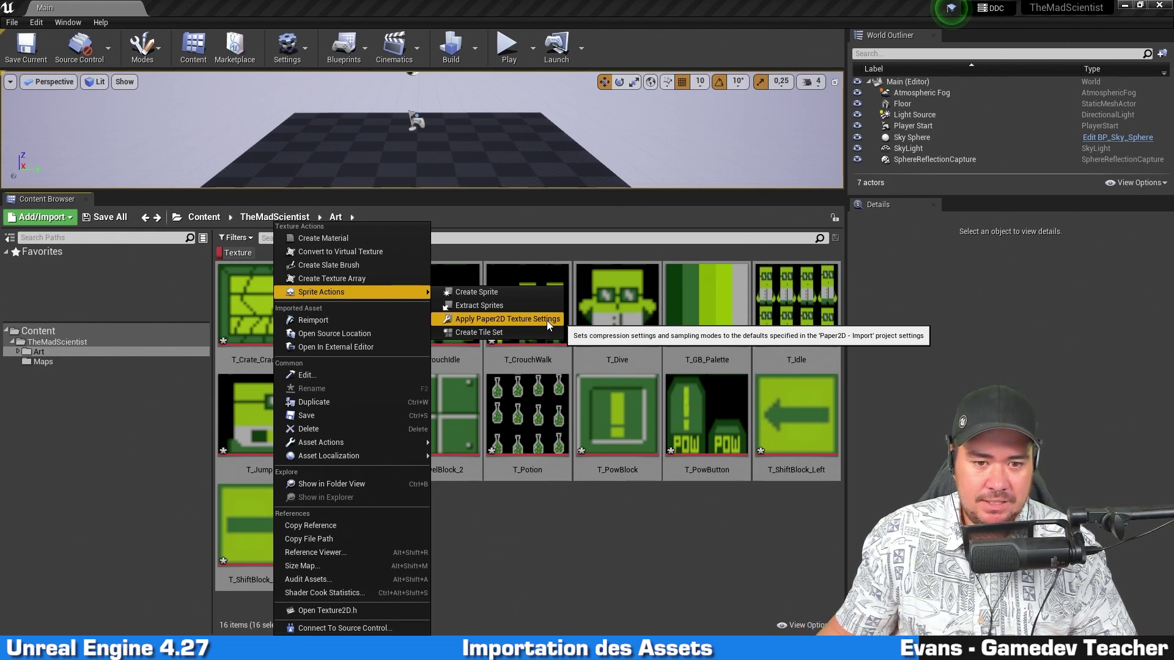
left_click(546, 320)
Check and save the T_CrouchIdle texture, then save all the modified Art assets
left_click(496, 544)
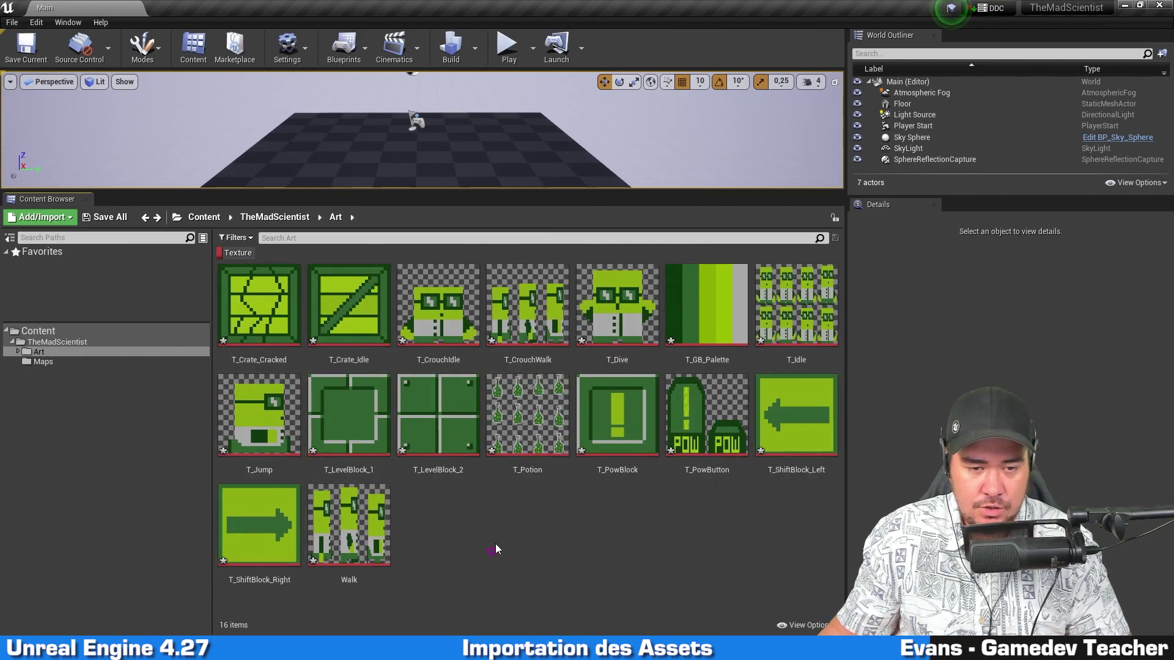
double_click(437, 318)
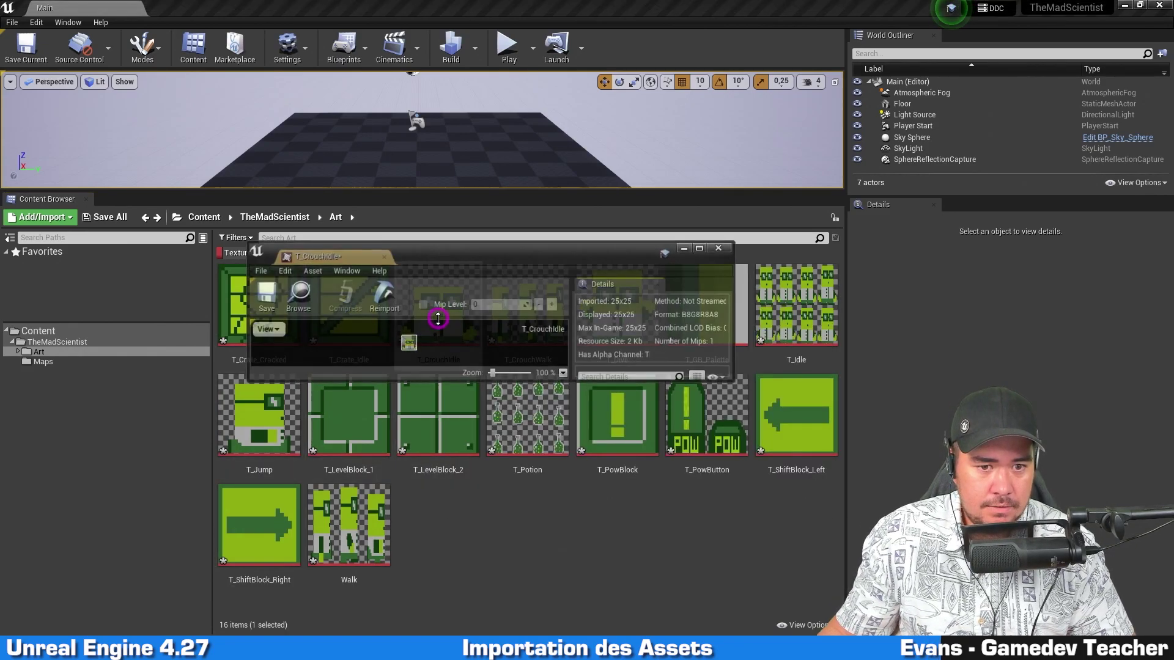
scroll(422, 333, "up", 3)
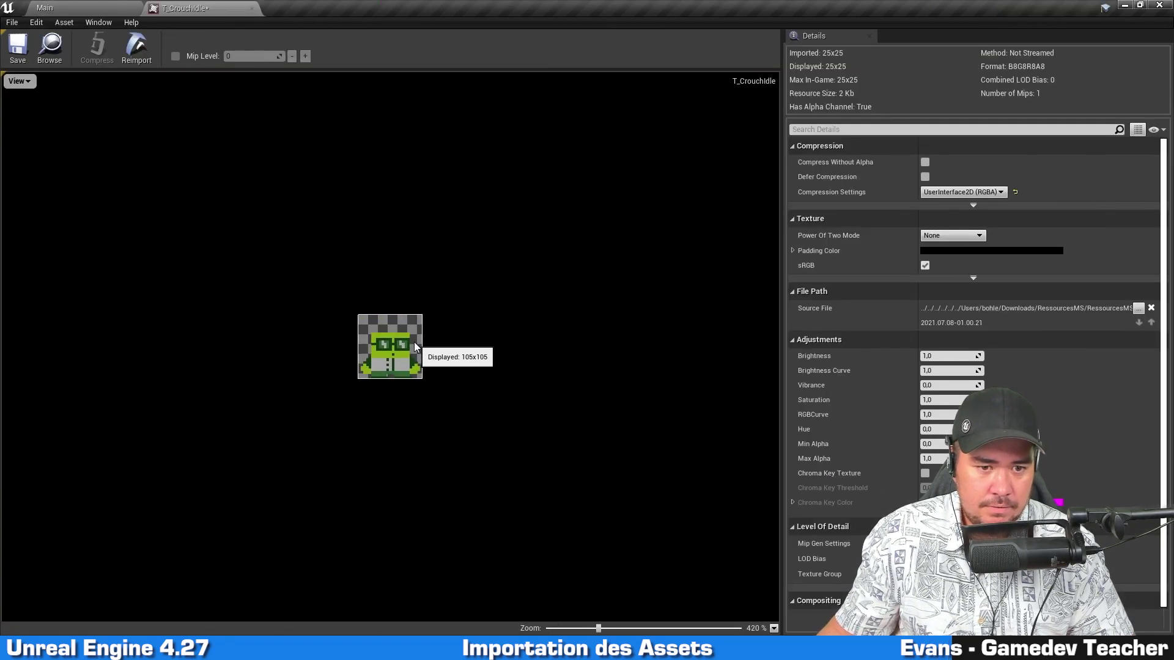
scroll(428, 361, "up", 4)
scroll(434, 368, "up", 4)
scroll(404, 342, "up", 4)
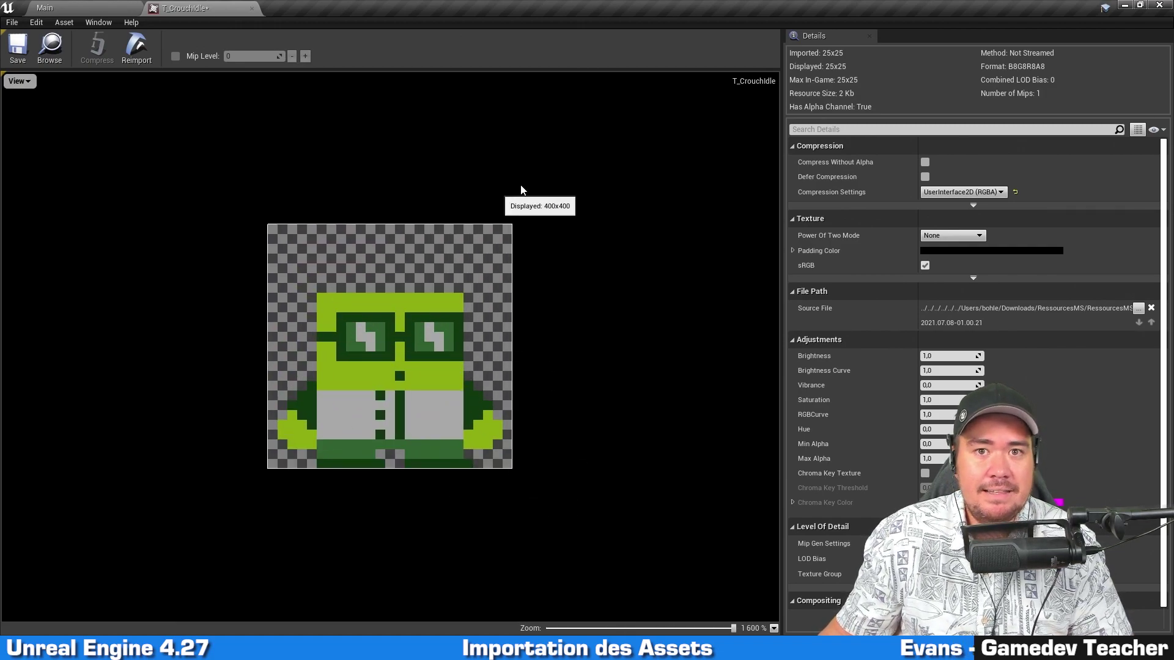
left_click(17, 47)
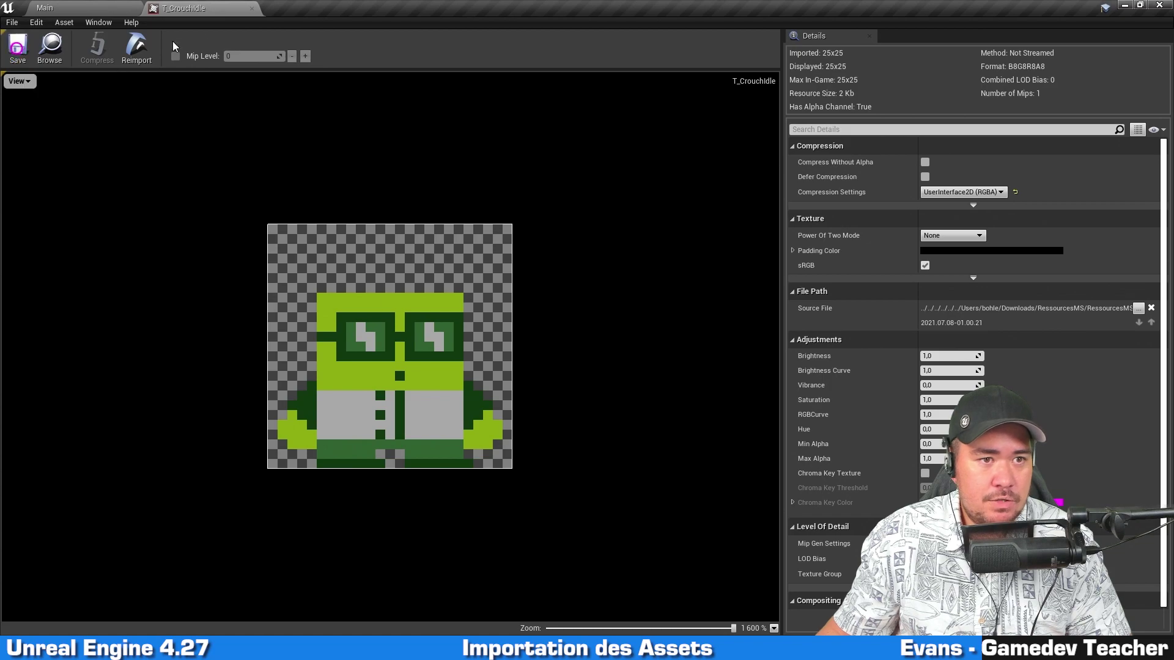
left_click(251, 8)
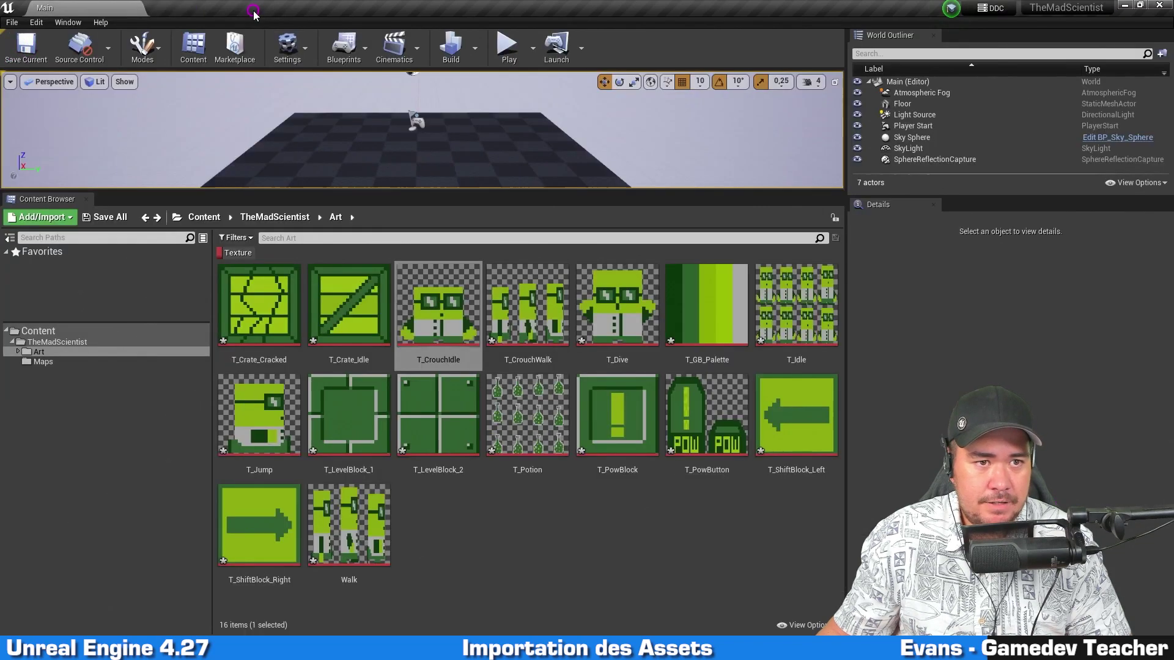
left_click(106, 217)
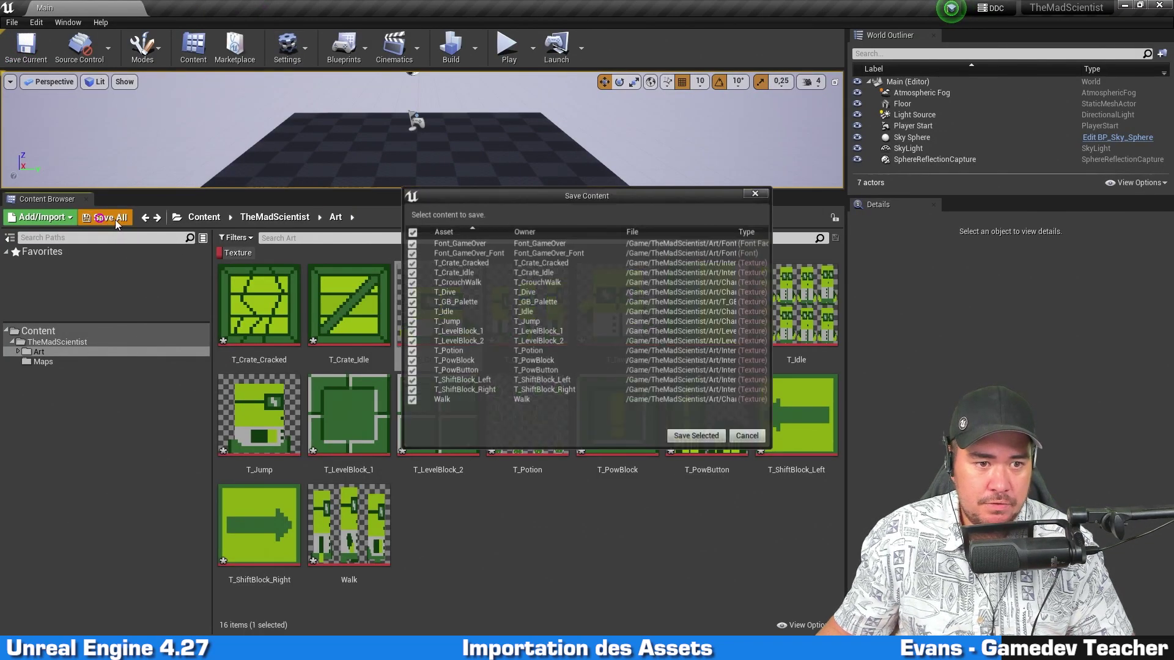
left_click(697, 436)
Clear the Texture filter and import the Audio folder from RessourcesMS into TheMadScientist
left_click(242, 253)
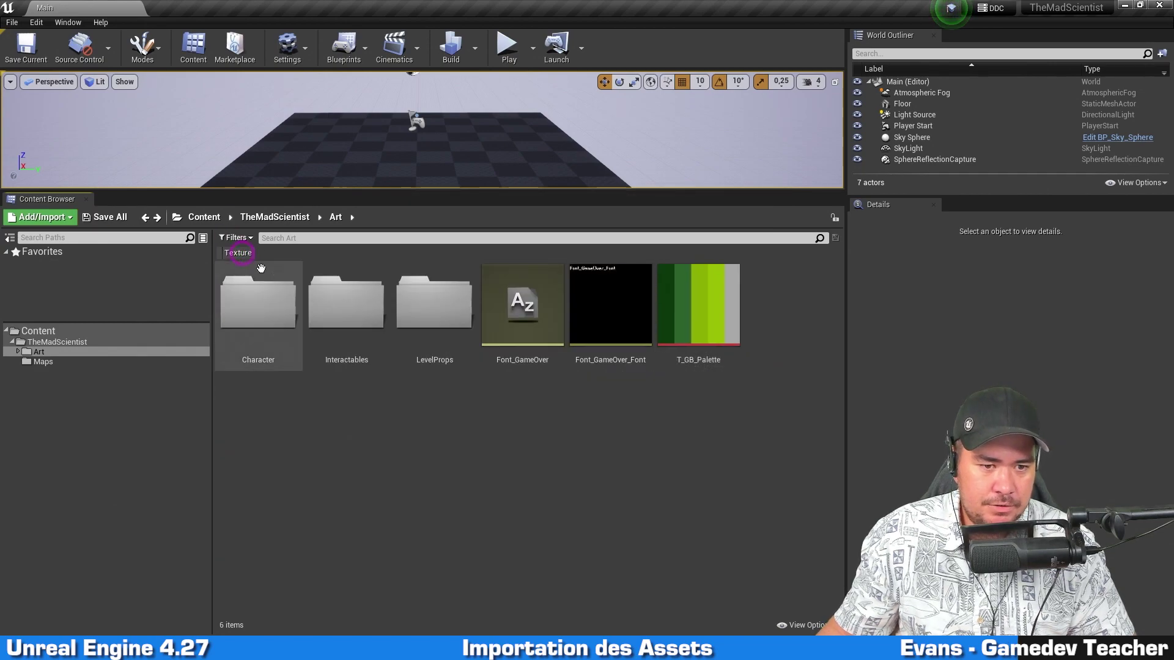
left_click(86, 342)
left_click(489, 315)
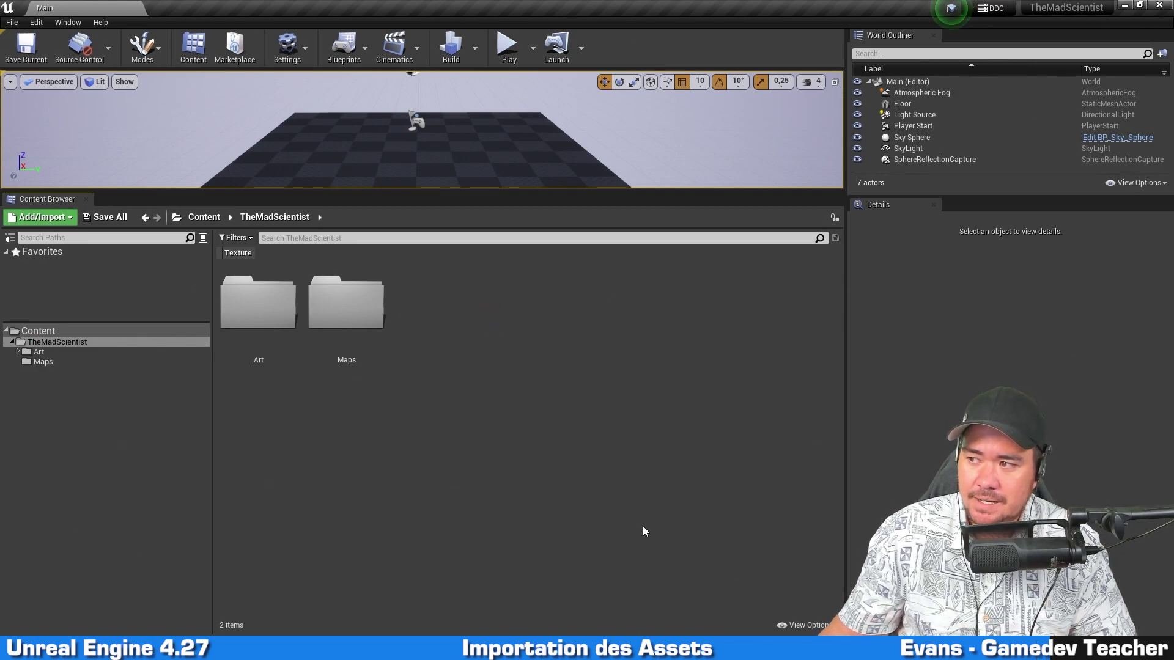
key("alt+Tab")
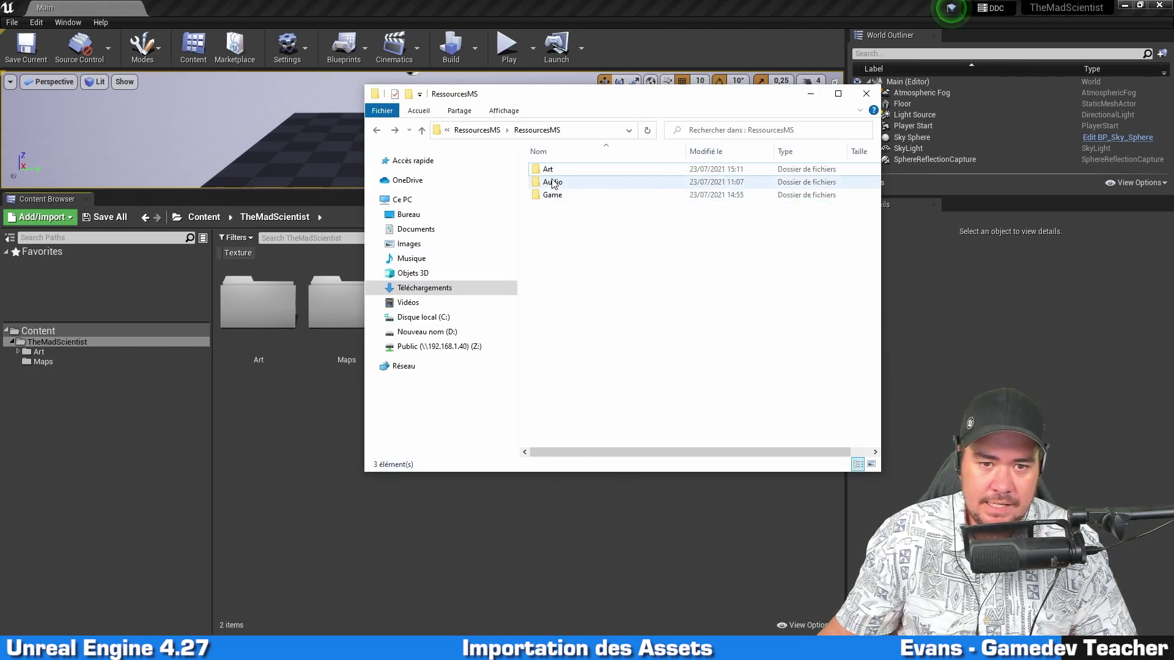
left_click(547, 183)
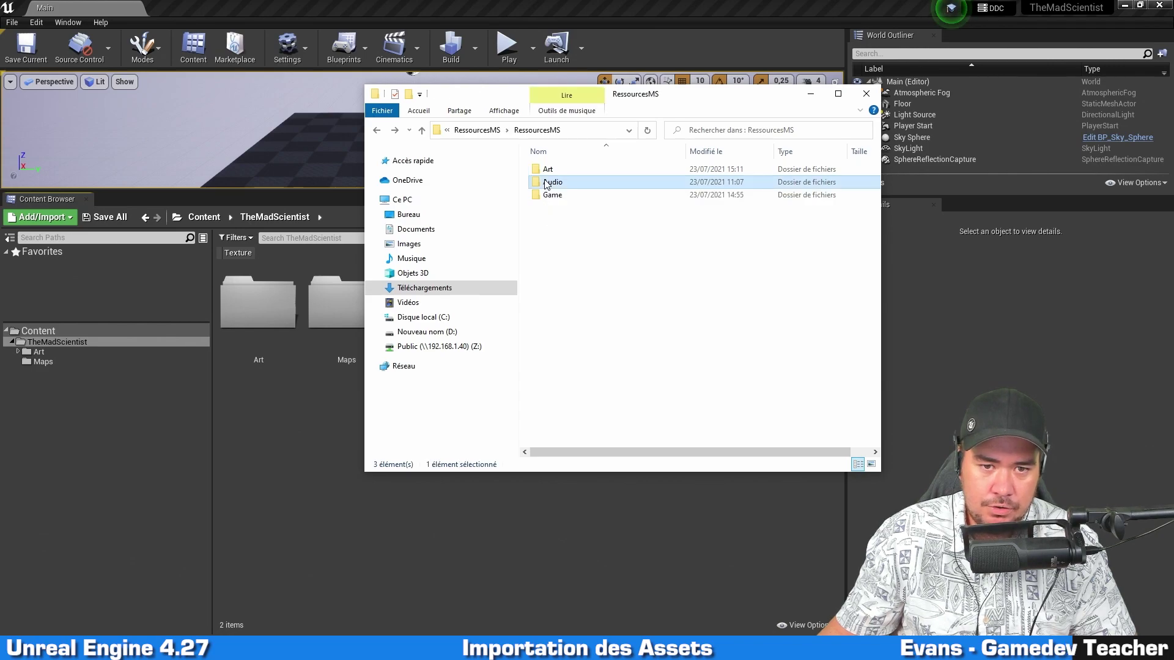
left_click_drag(662, 239, 711, 508)
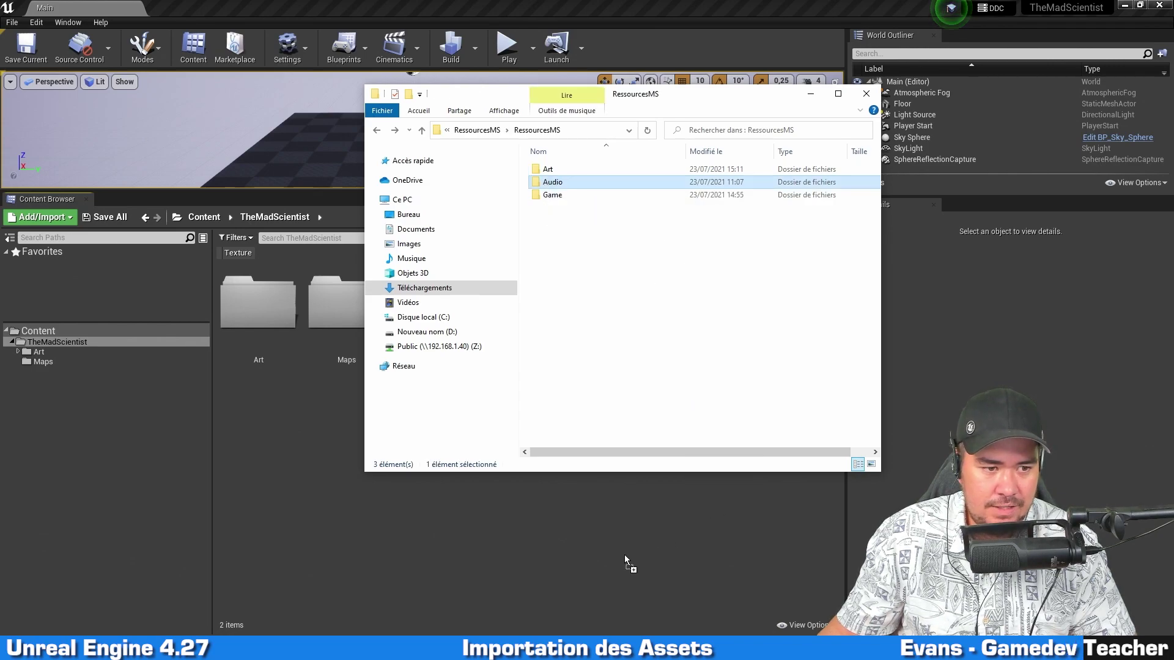
left_click_drag(625, 556, 625, 556)
left_click(491, 559)
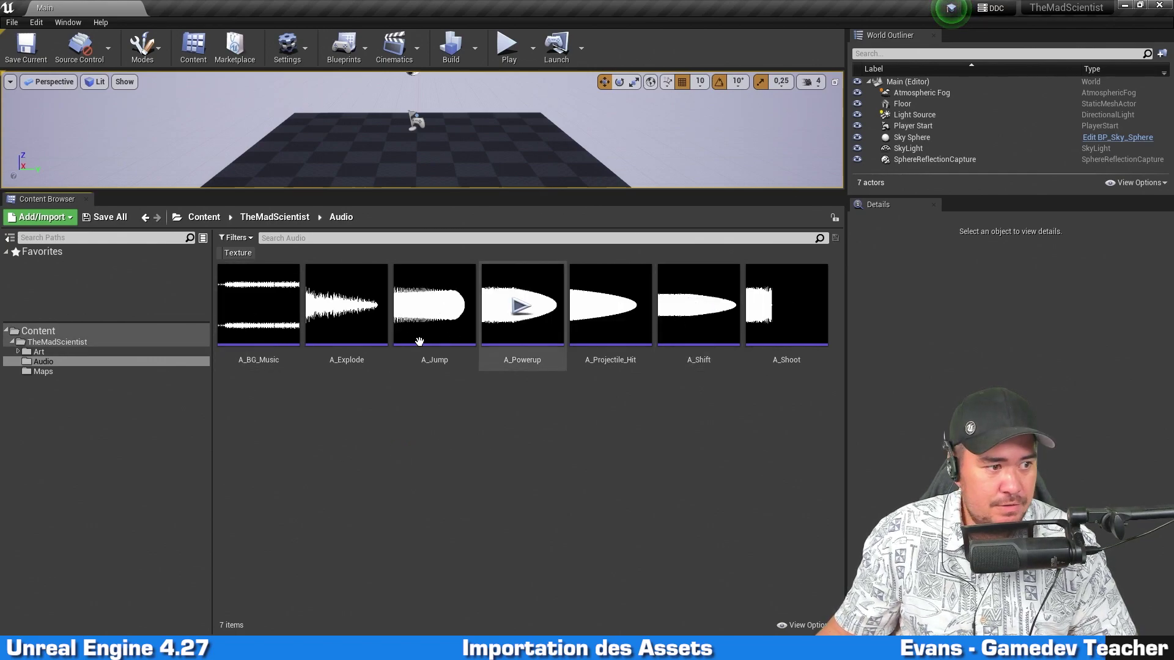
Preview the A_Jump sound, then return to the TheMadScientist folder showing Art, Audio and Maps
left_click(356, 392)
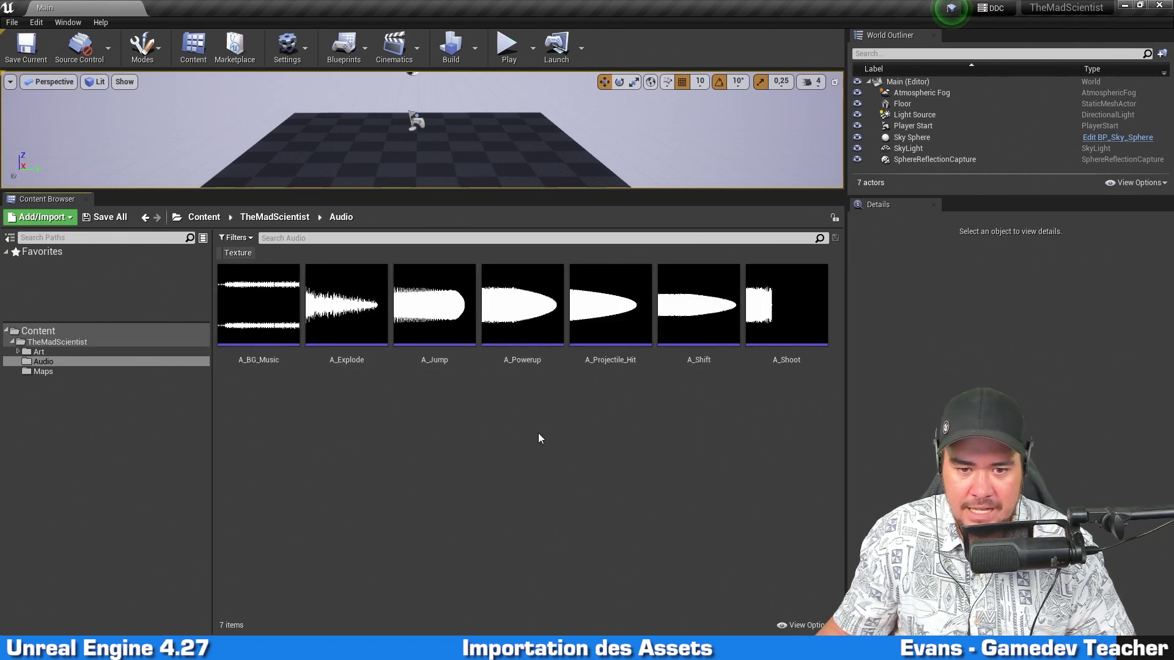
left_click(435, 307)
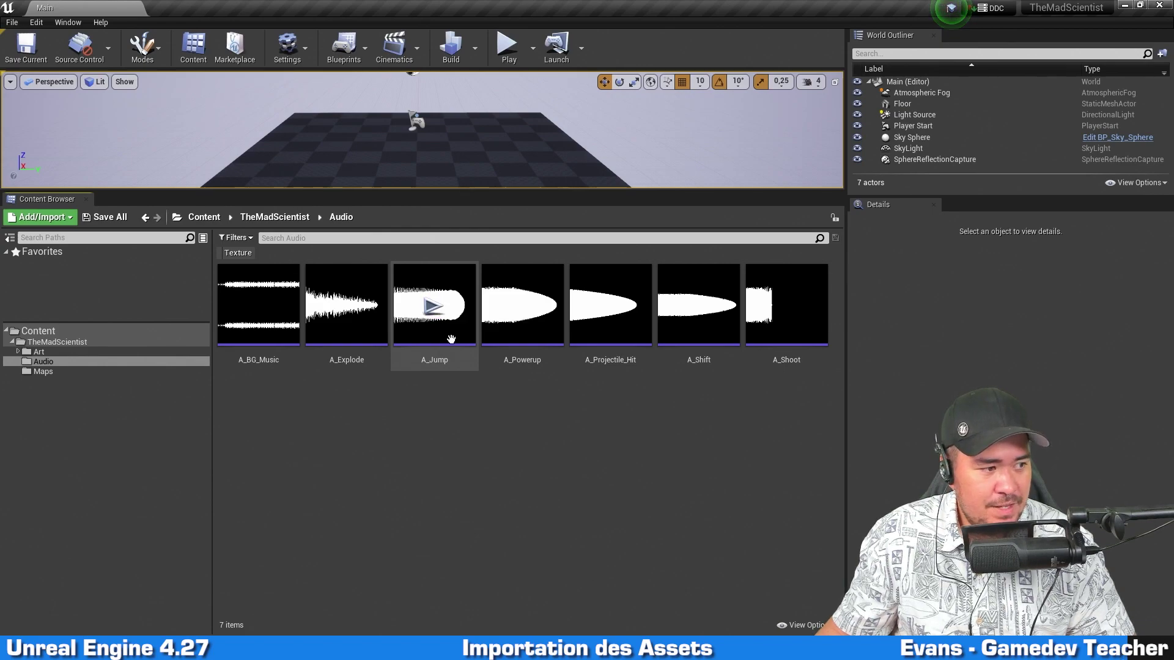
left_click(499, 448)
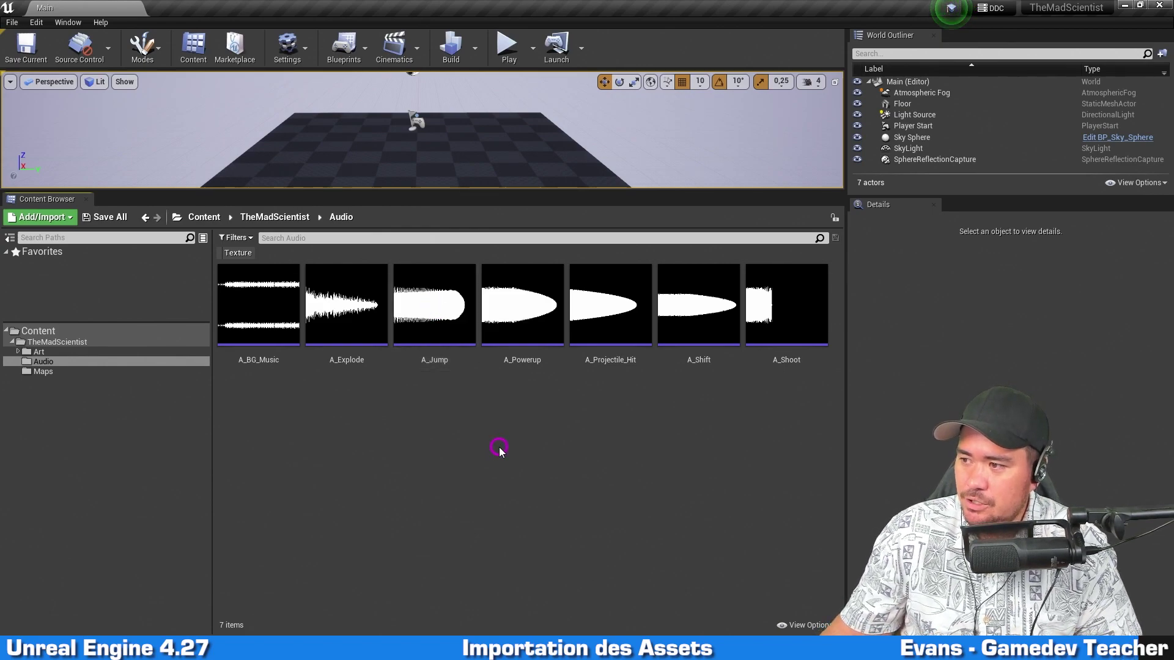
left_click(74, 343)
left_click(514, 491)
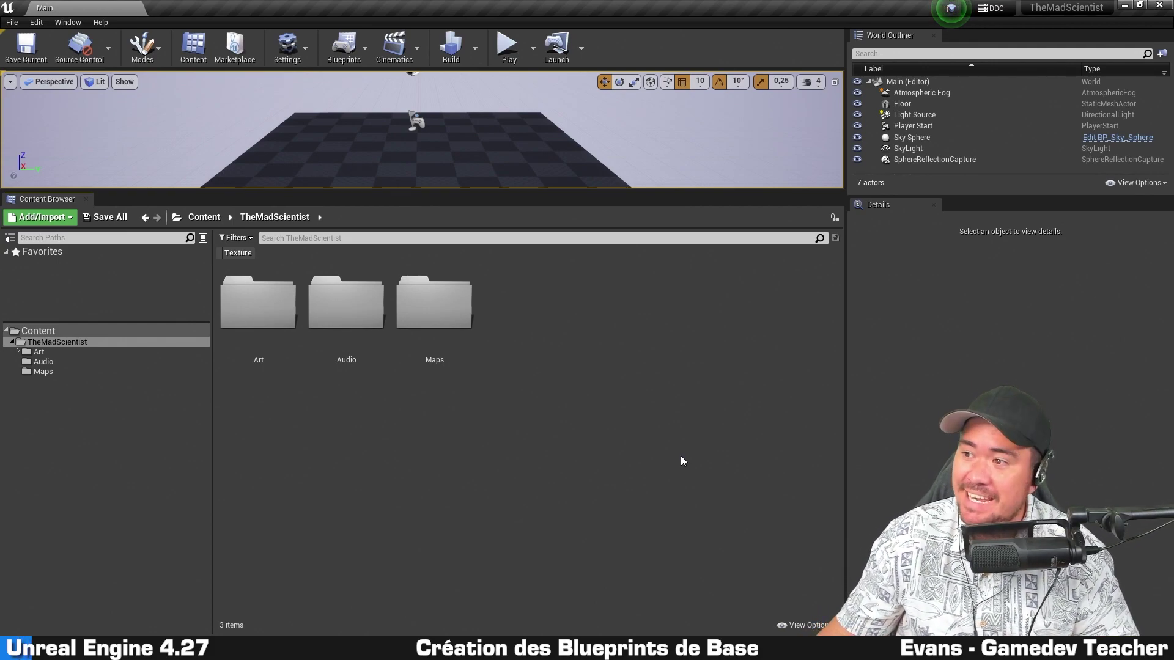
Add a new folder named Core inside TheMadScientist
right_click(537, 320)
left_click(554, 268)
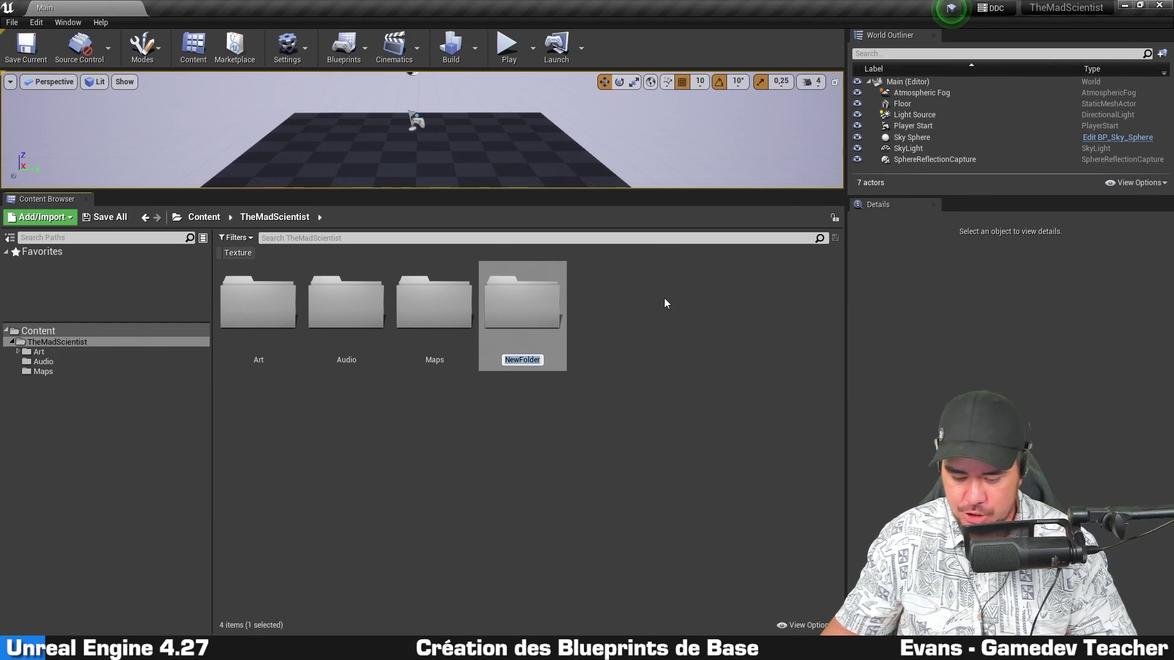
type("Core")
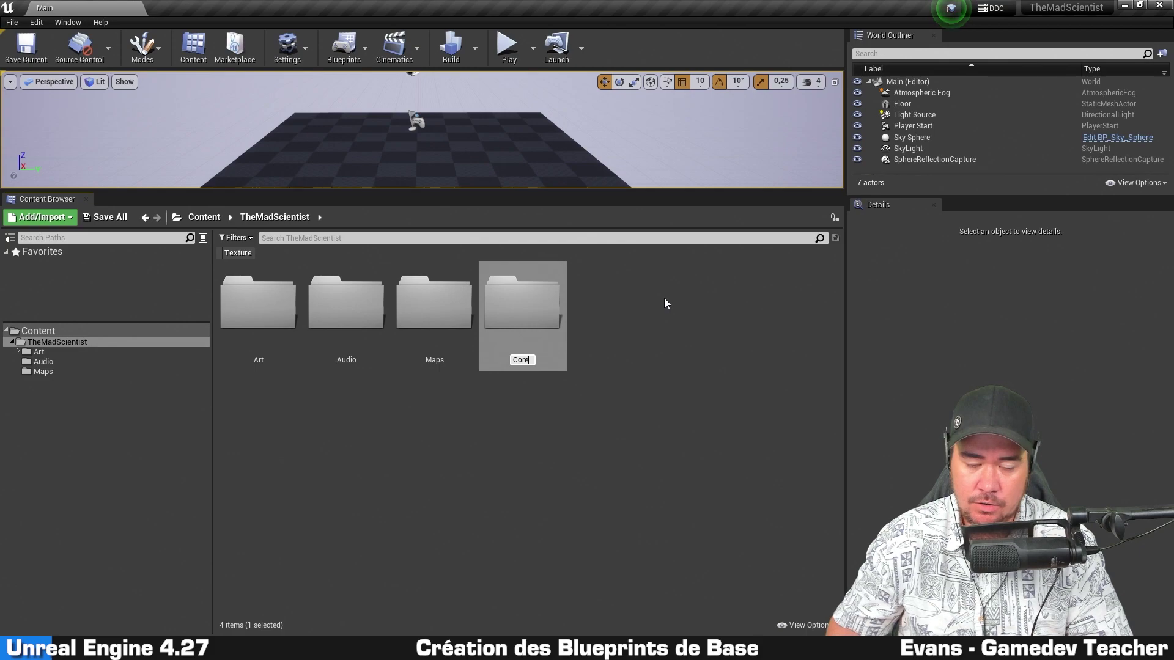
key("Return")
key("Return")
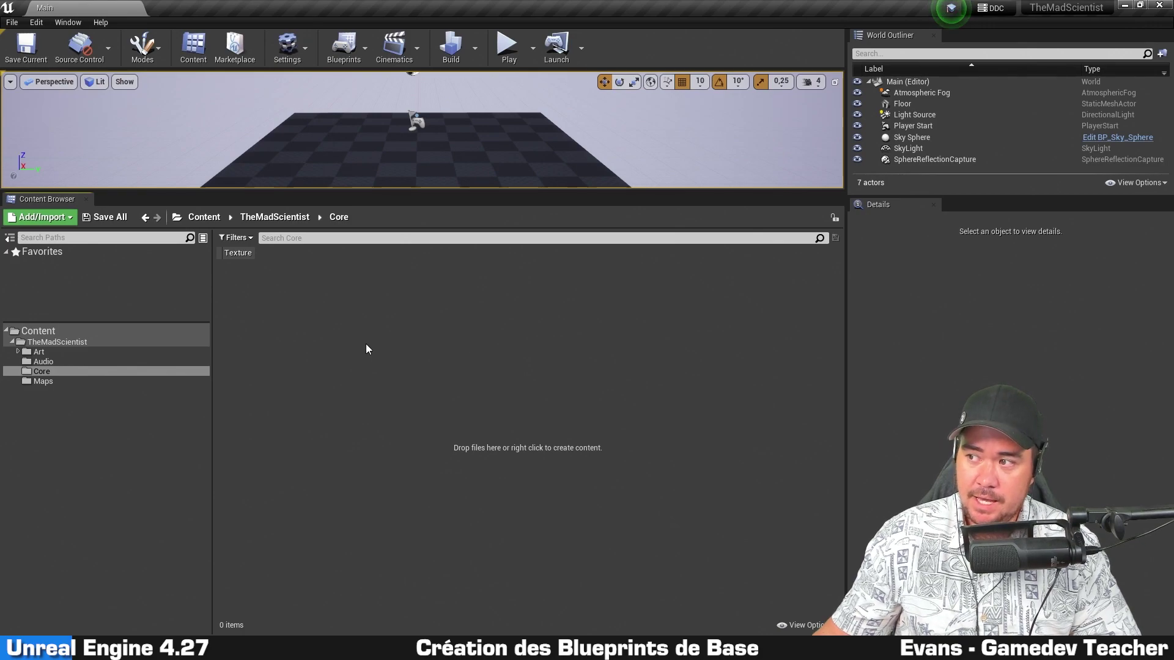
Create a Blueprint class in Core with PaperCharacter as its parent, entering the name BP_Scientist
right_click(318, 329)
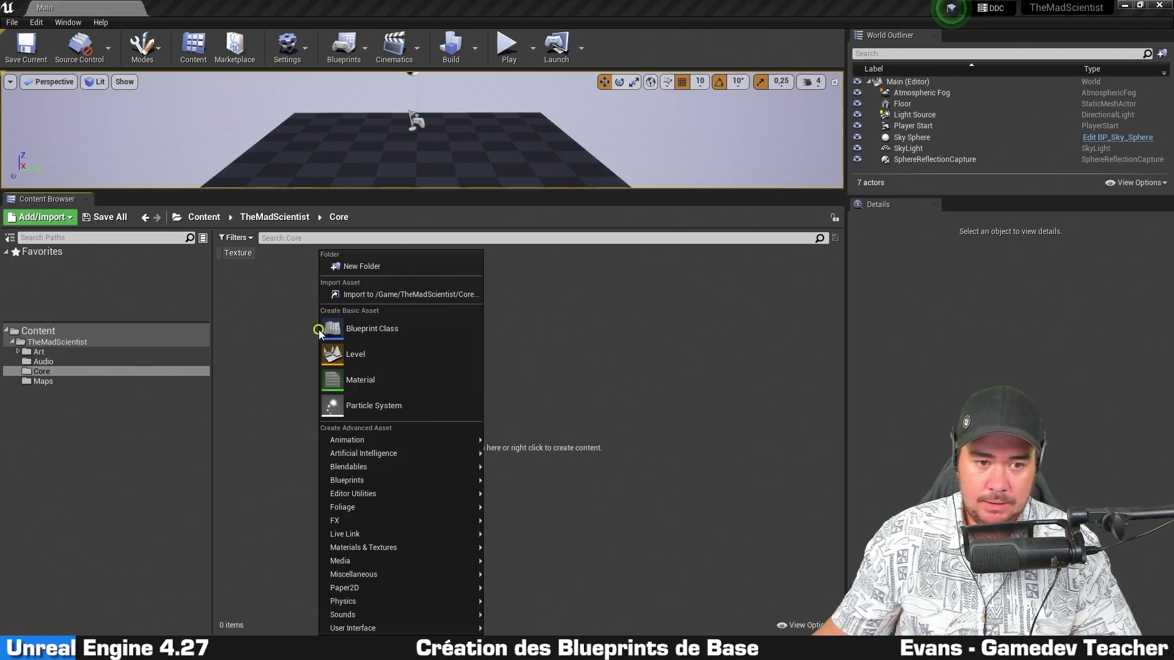
left_click(385, 331)
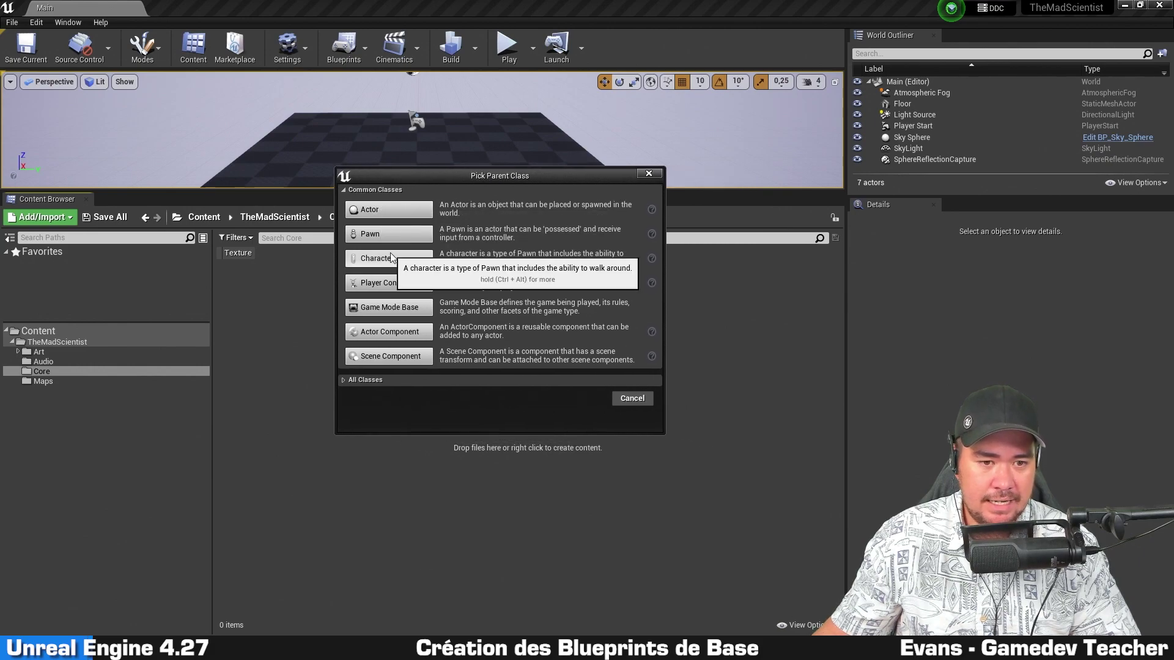
left_click(431, 381)
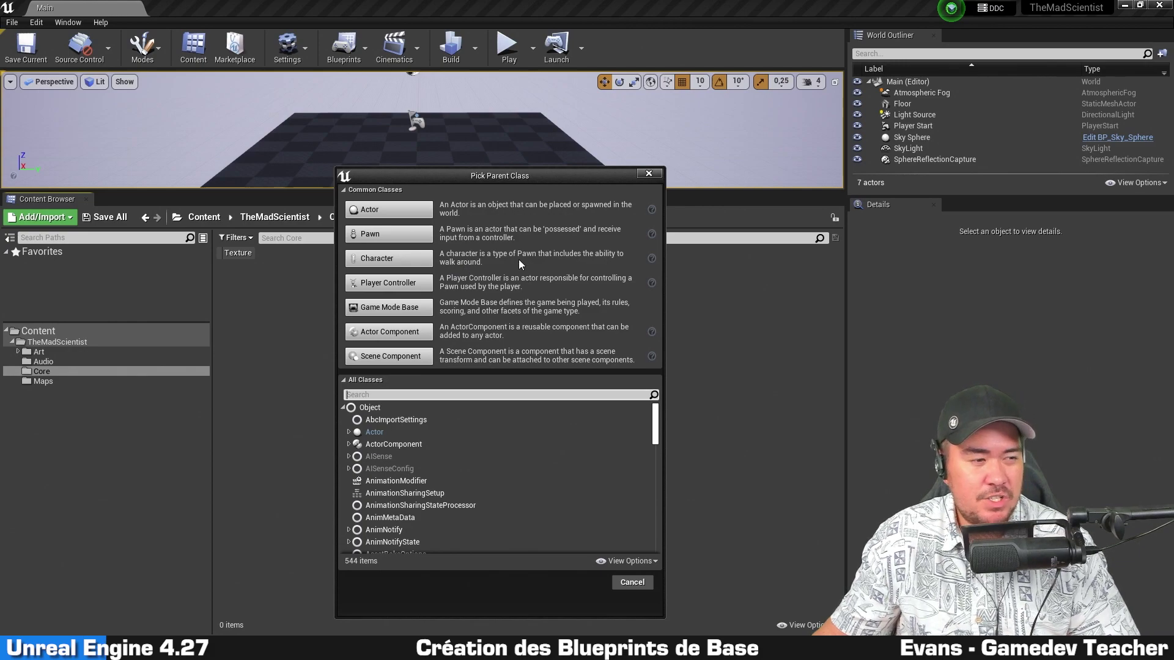
left_click_drag(534, 178, 529, 96)
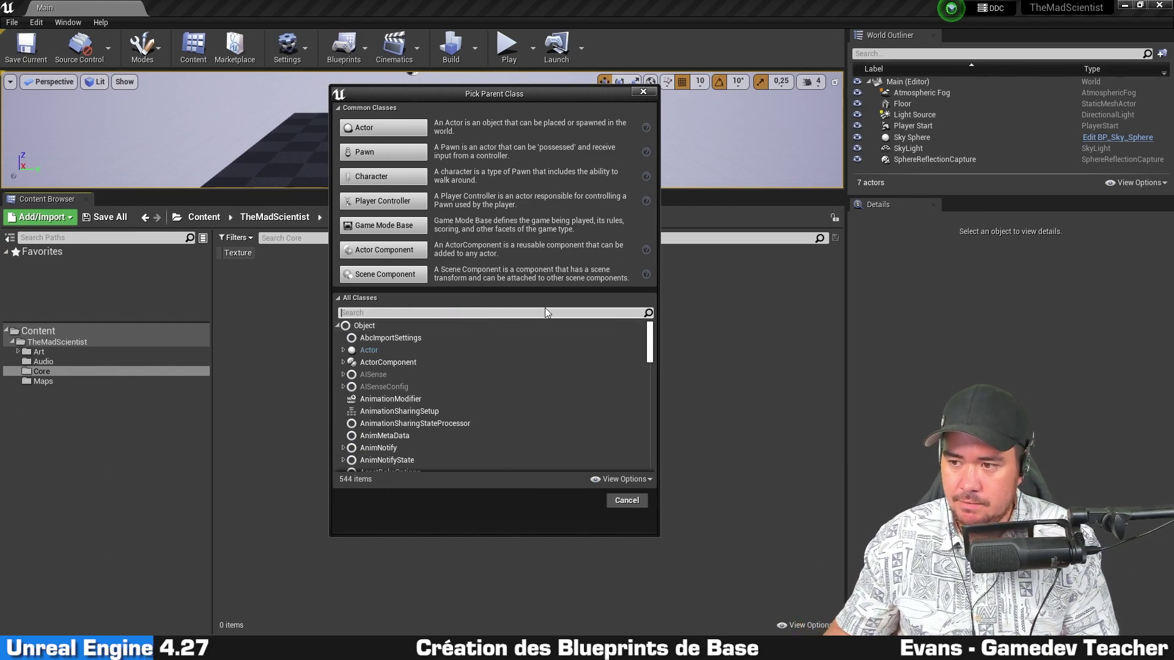
type("p")
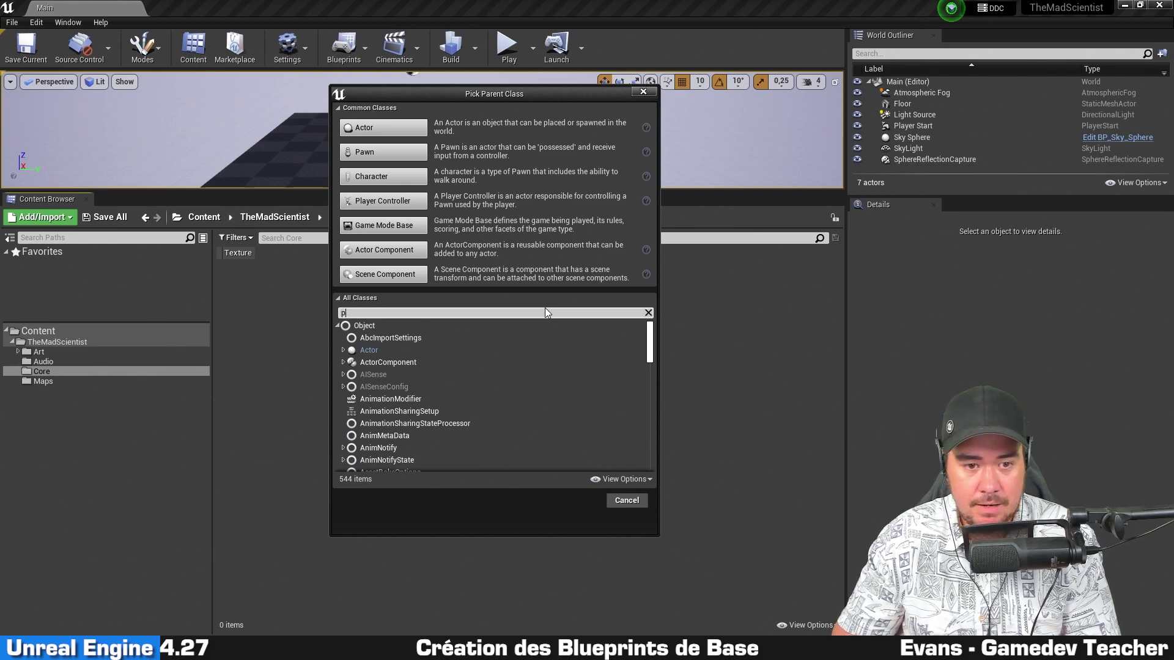
type("aper")
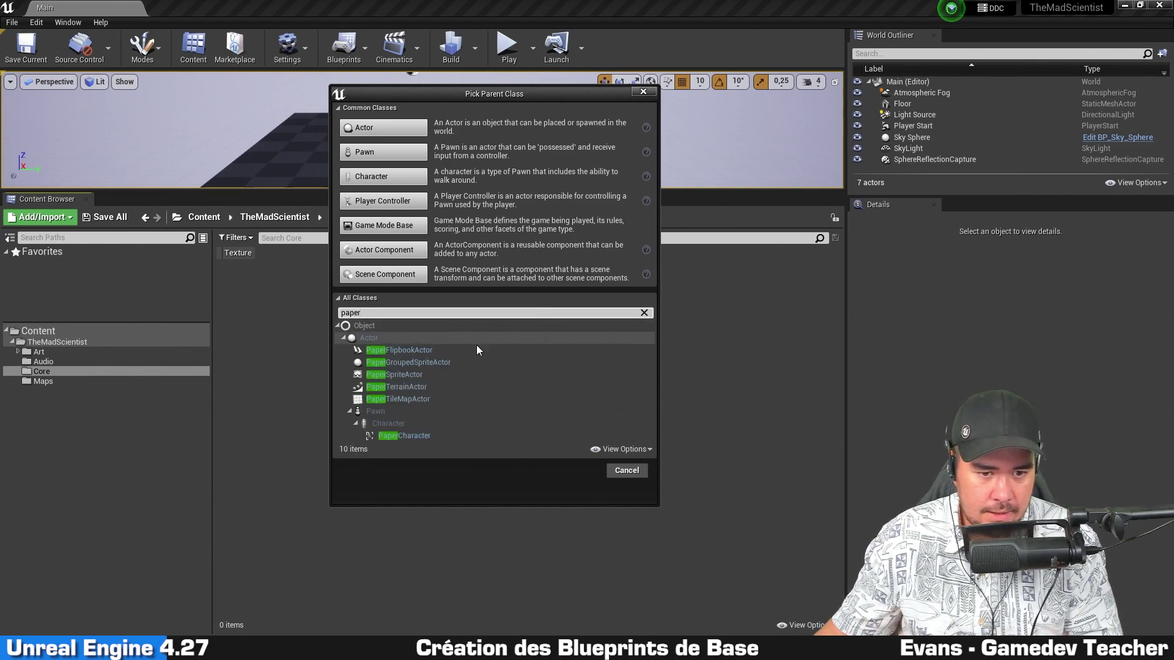
left_click(439, 433)
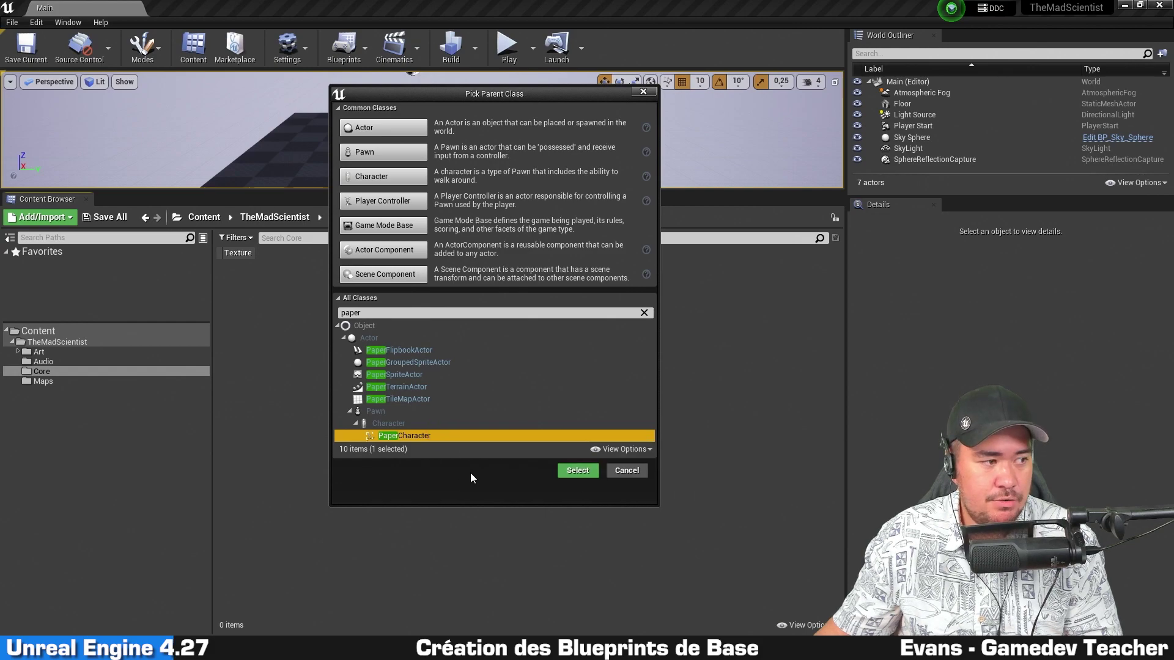
left_click(353, 300)
left_click(359, 300)
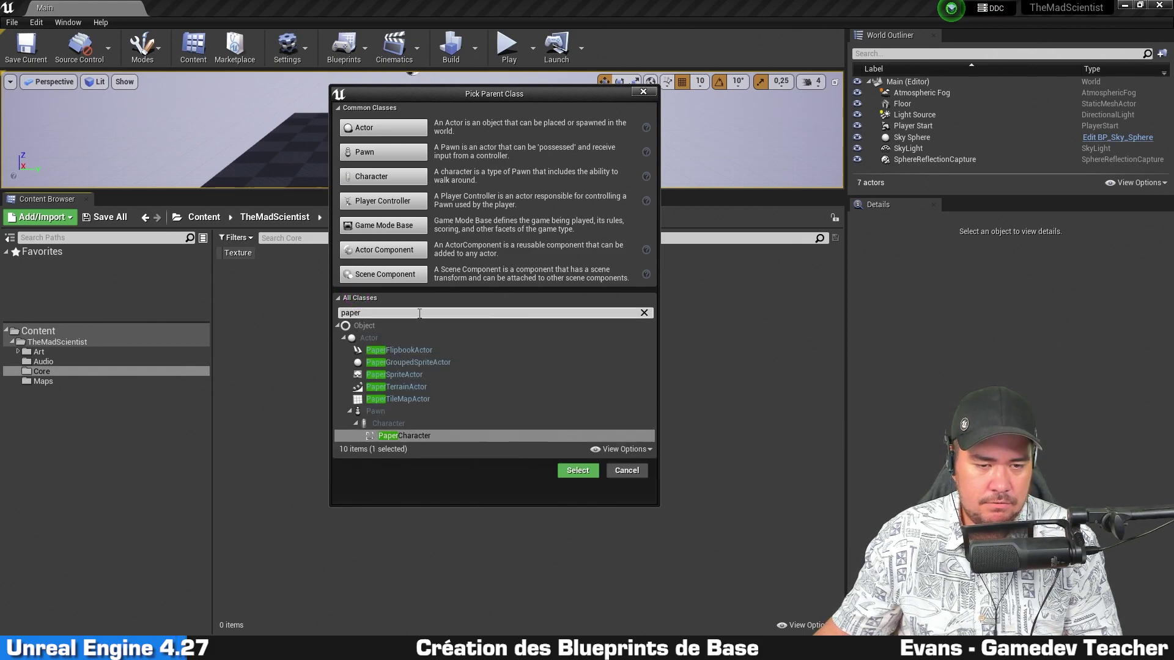
left_click(461, 435)
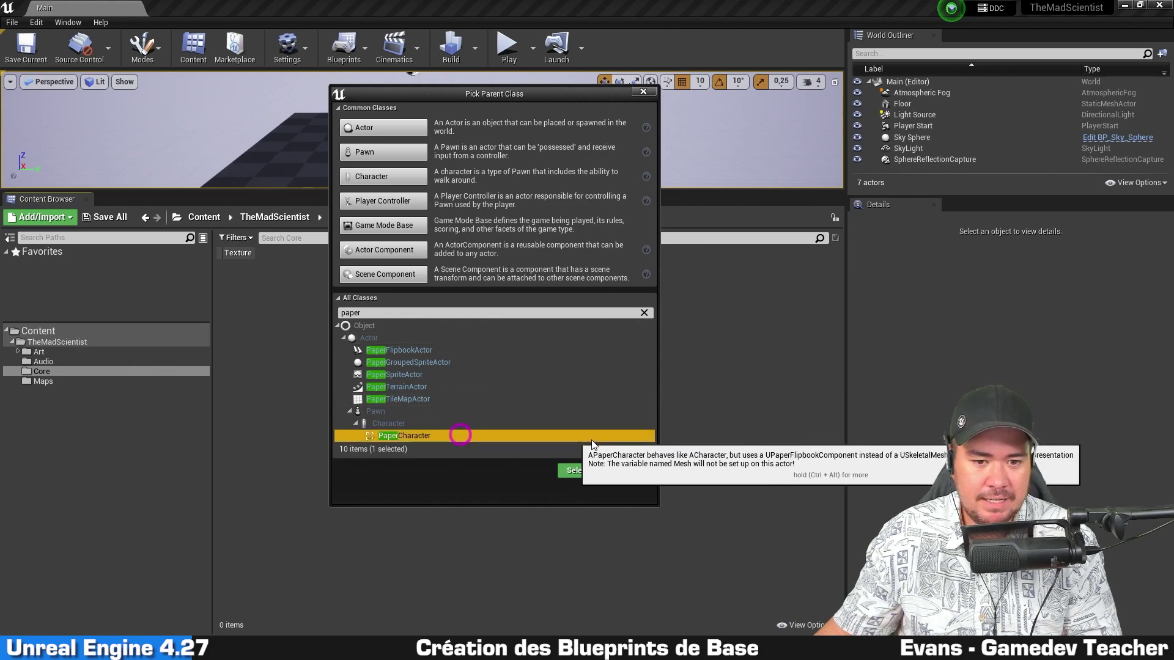
left_click(578, 472)
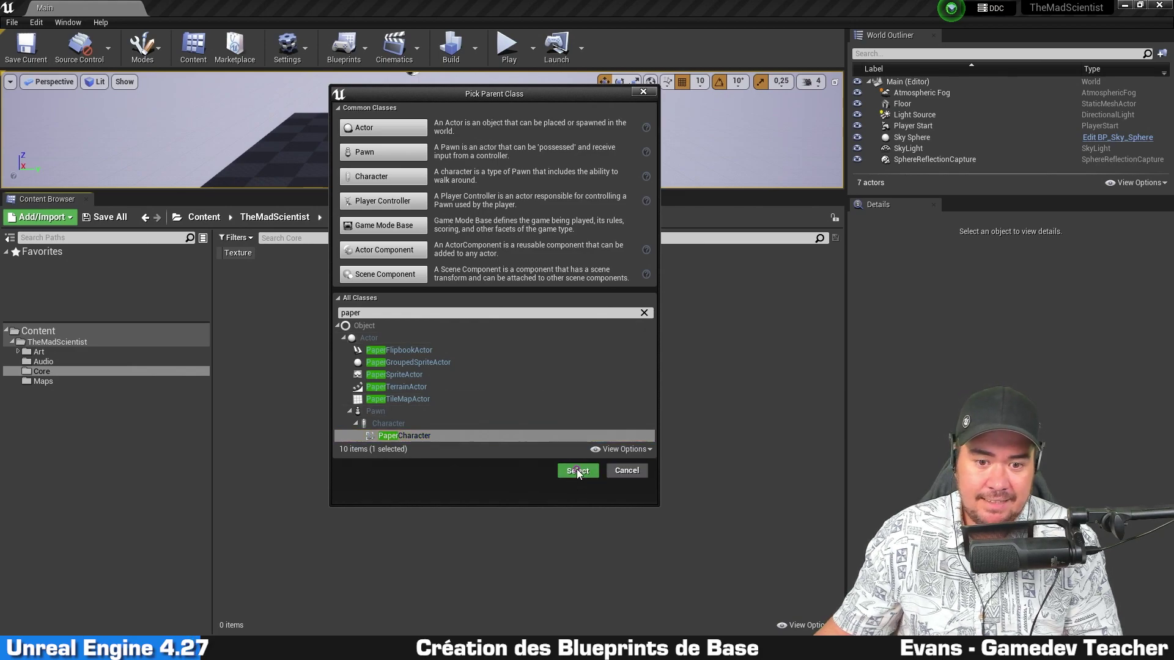
type("BP")
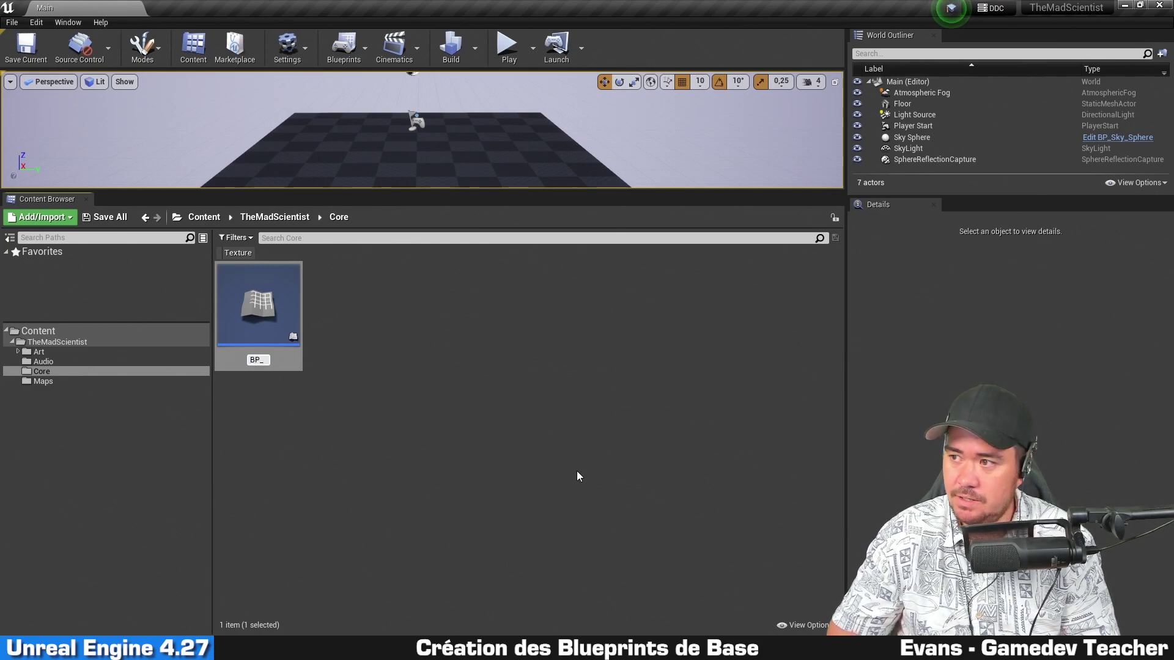
type("_Scient")
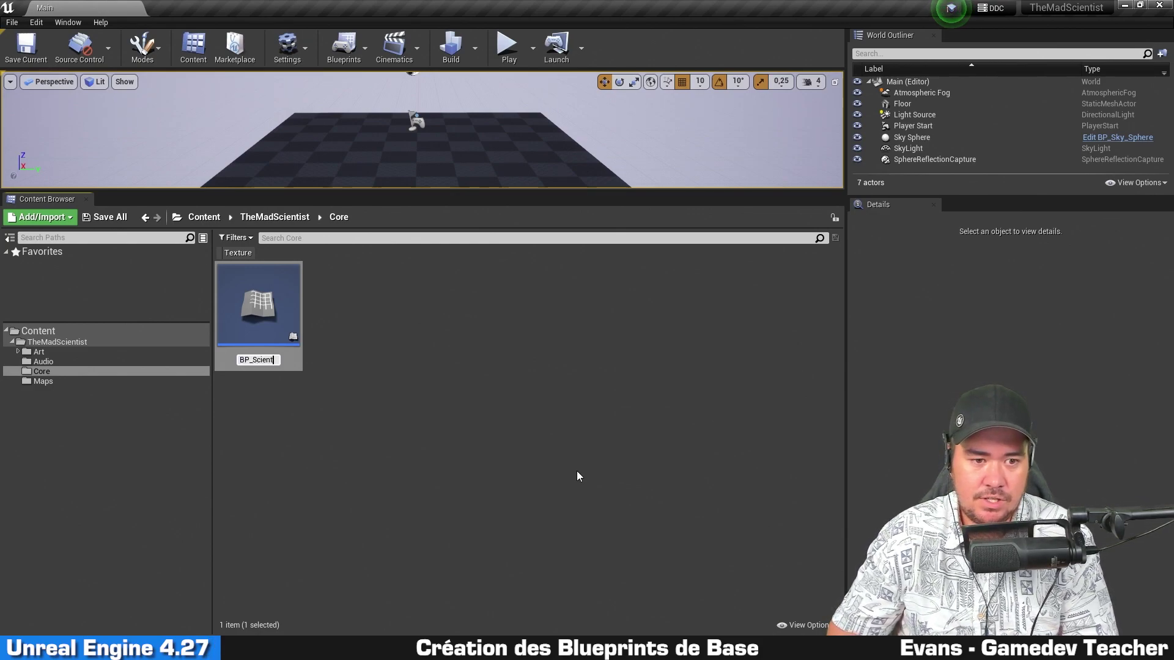
type("ist")
Confirm the name BP_Scientist and open it in the Blueprint editor
key("Return")
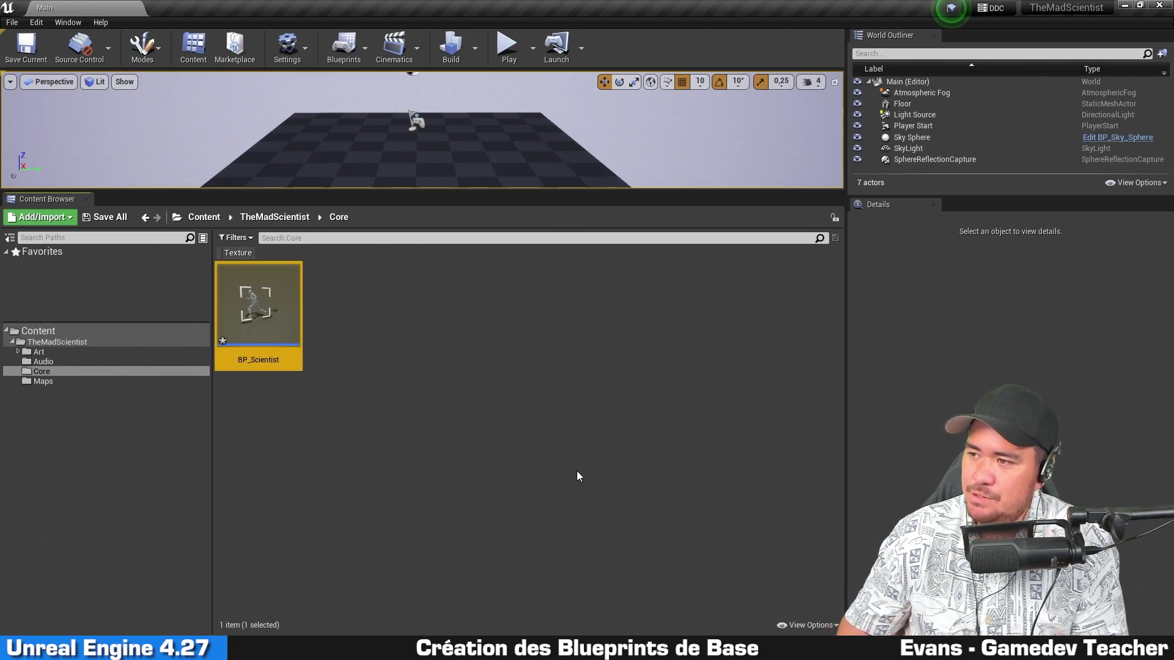
key("Return")
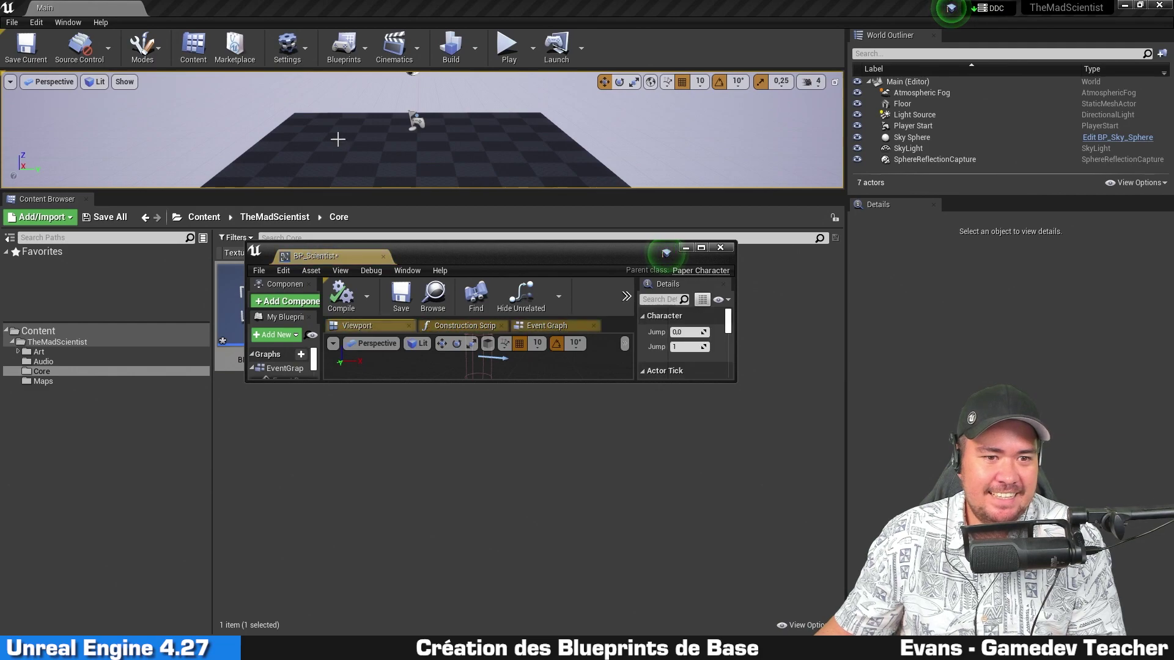
left_click_drag(322, 253, 352, 6)
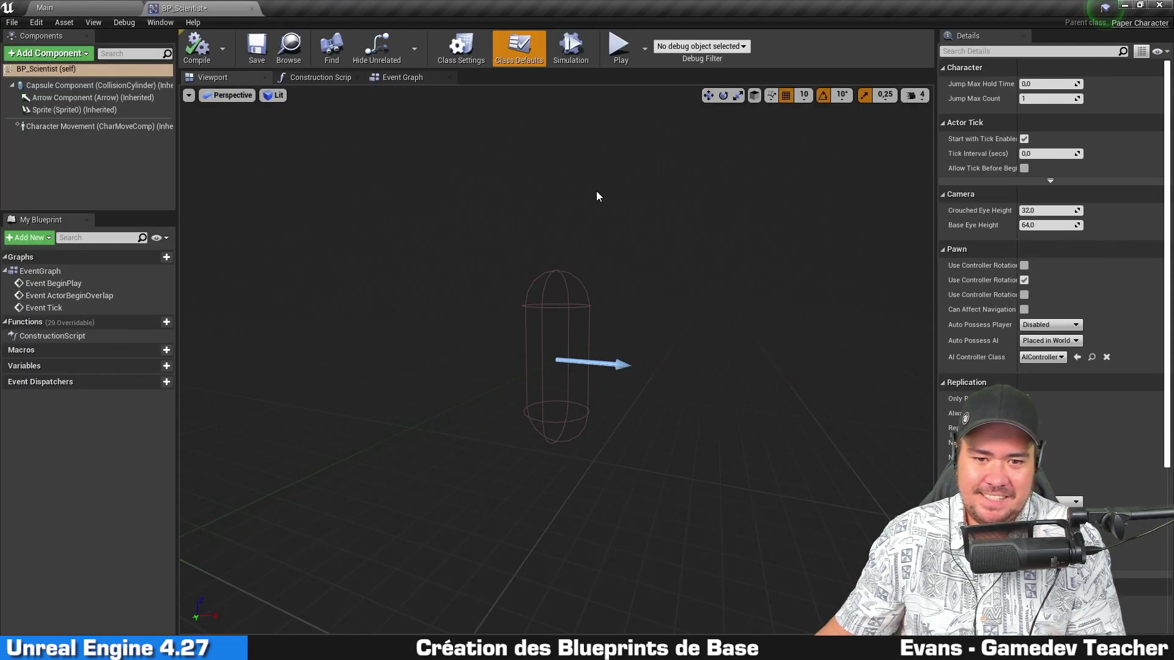
mouse_move(555, 261)
left_mouse_down()
mouse_move(600, 263)
mouse_move(544, 251)
left_mouse_up()
left_click(79, 170)
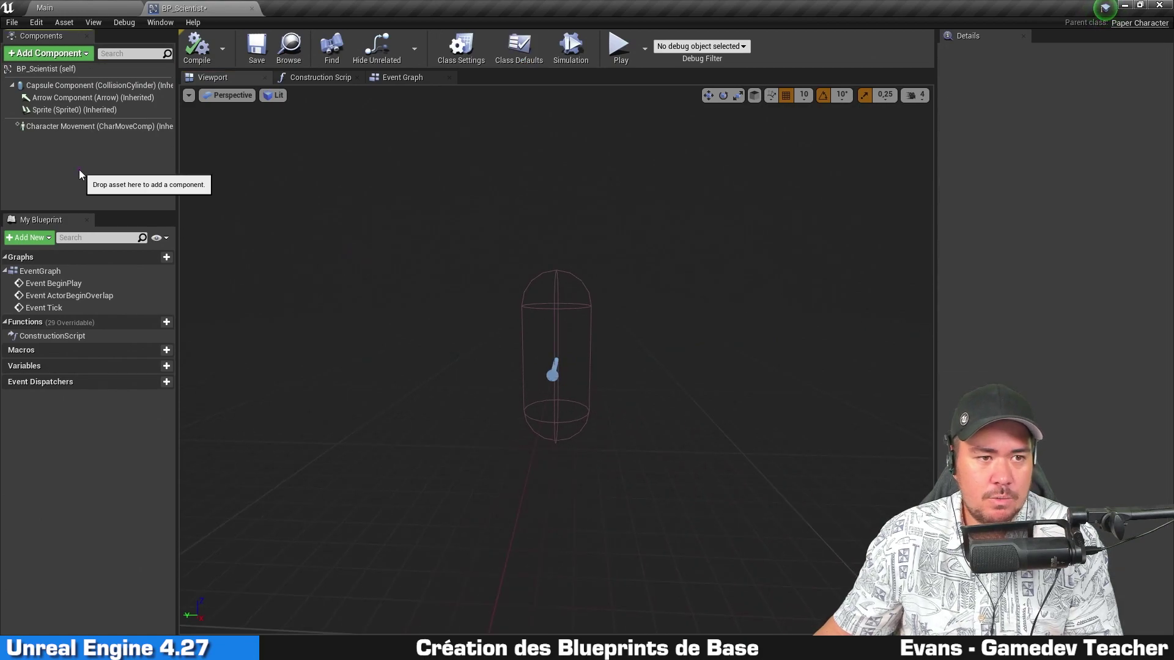
Add a Cube static mesh component under the Capsule Component of BP_Scientist
left_click(60, 60)
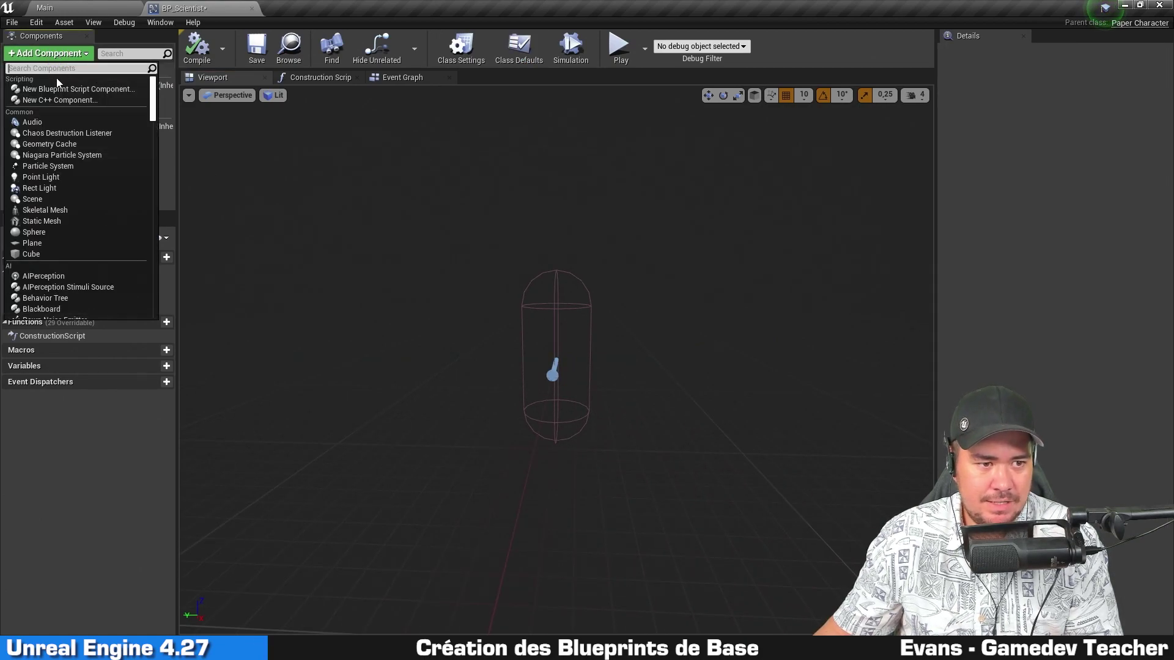
left_click(67, 255)
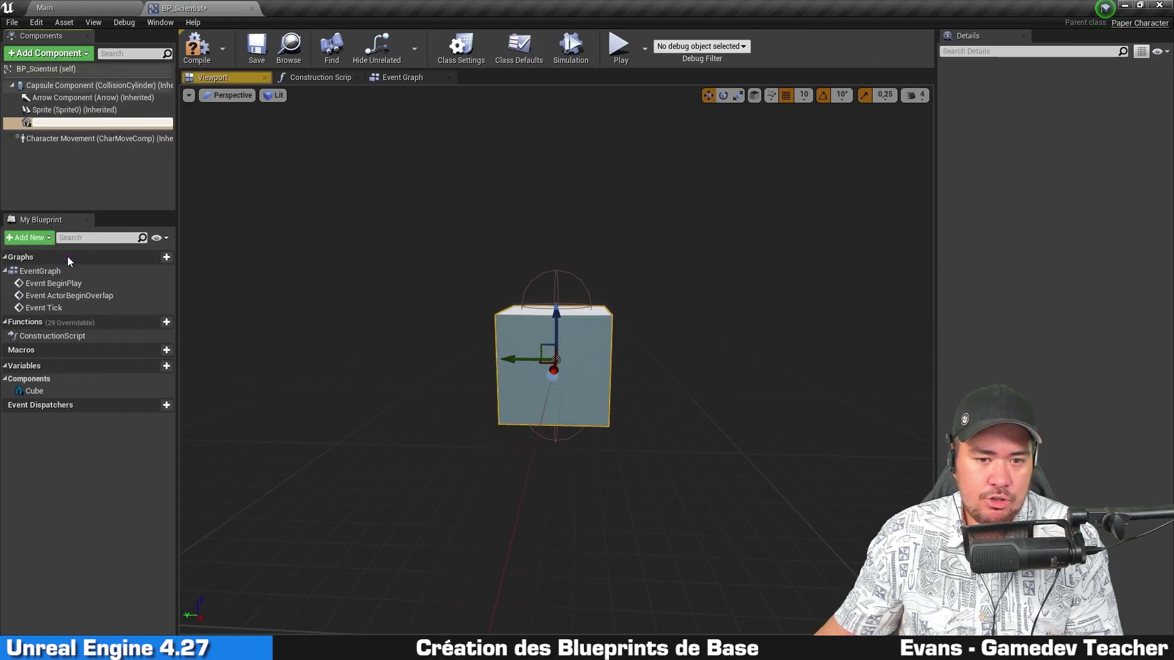
left_click(324, 264)
left_click_drag(639, 344, 552, 262)
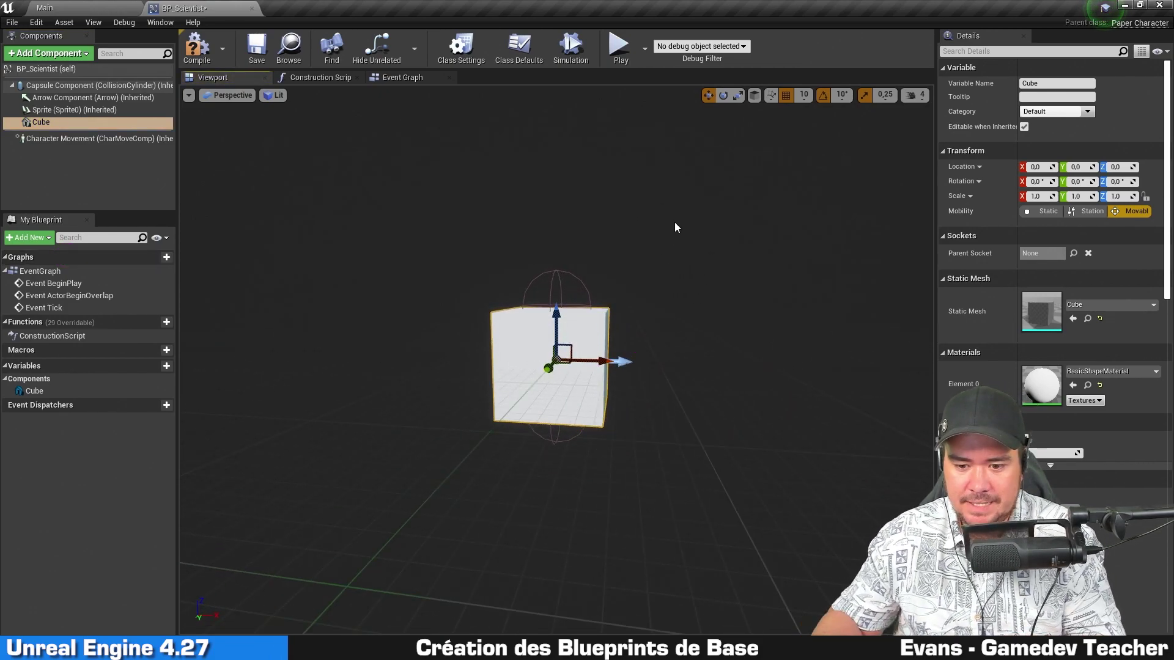
left_click(566, 269)
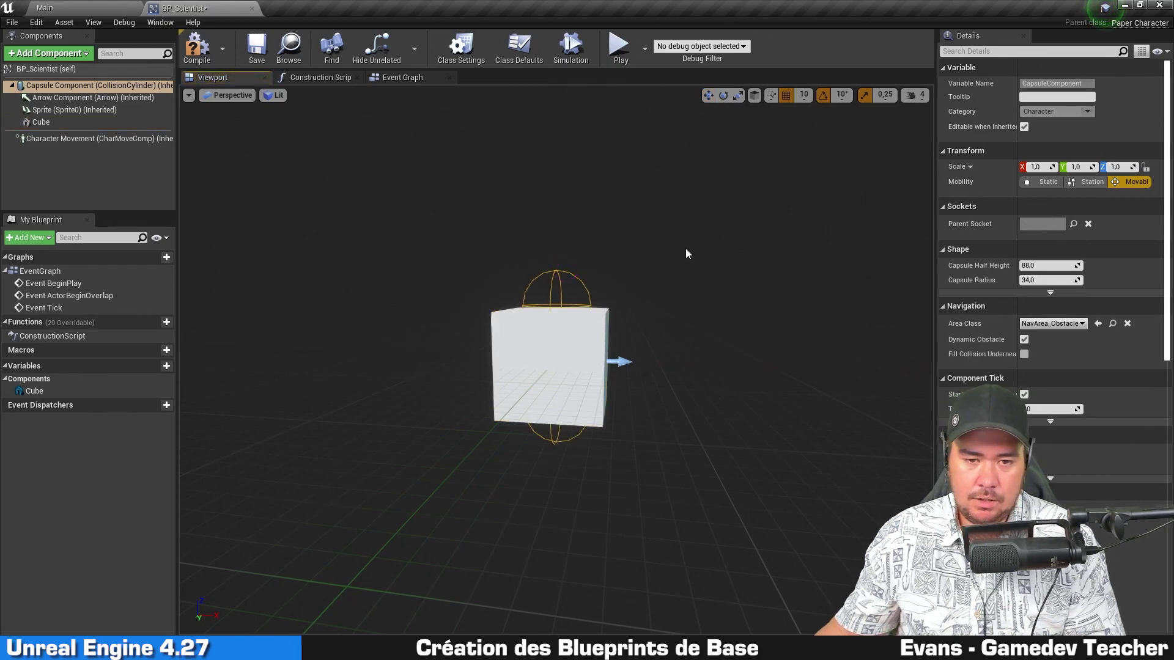
left_click(593, 371)
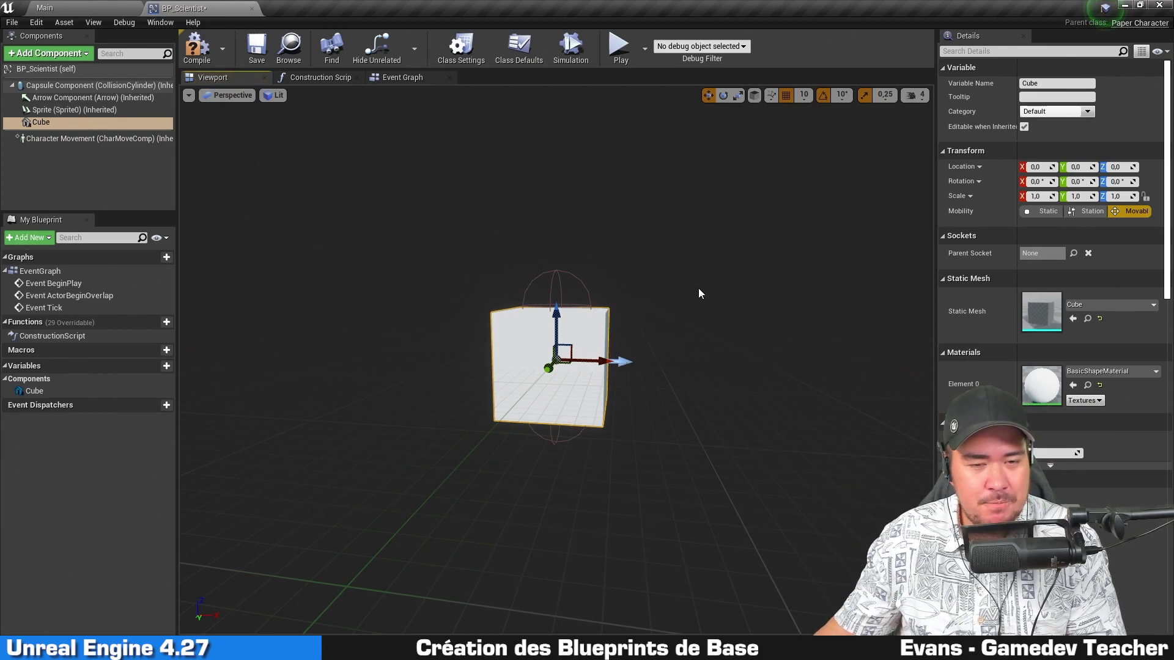
left_click_drag(614, 201, 757, 201)
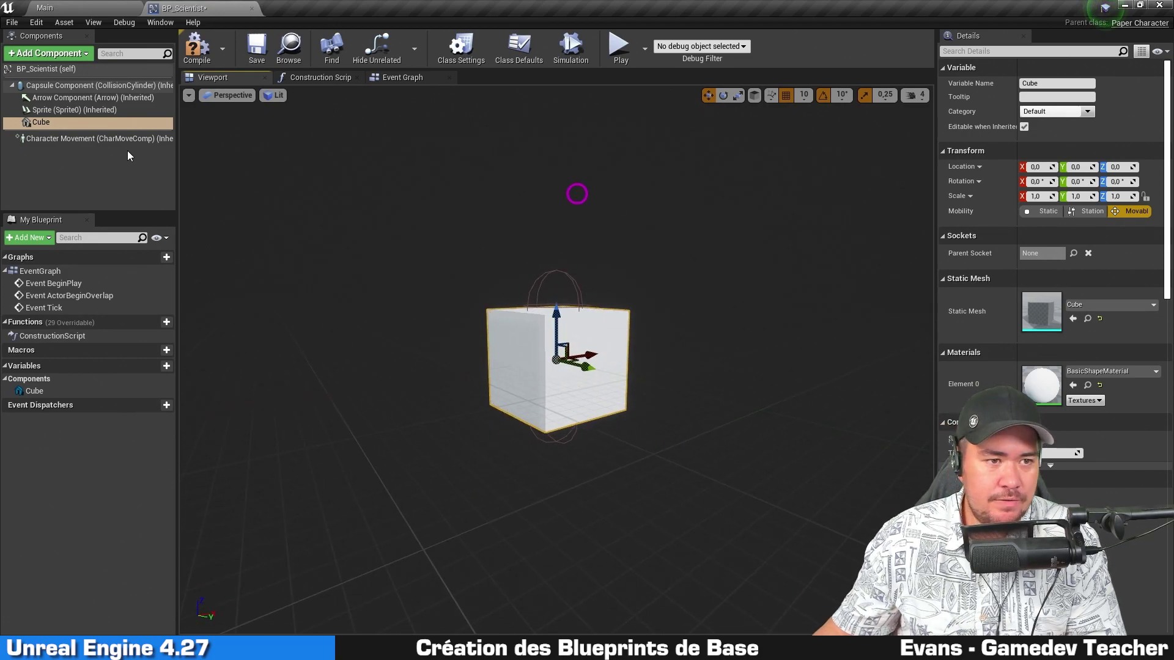
left_click(102, 87)
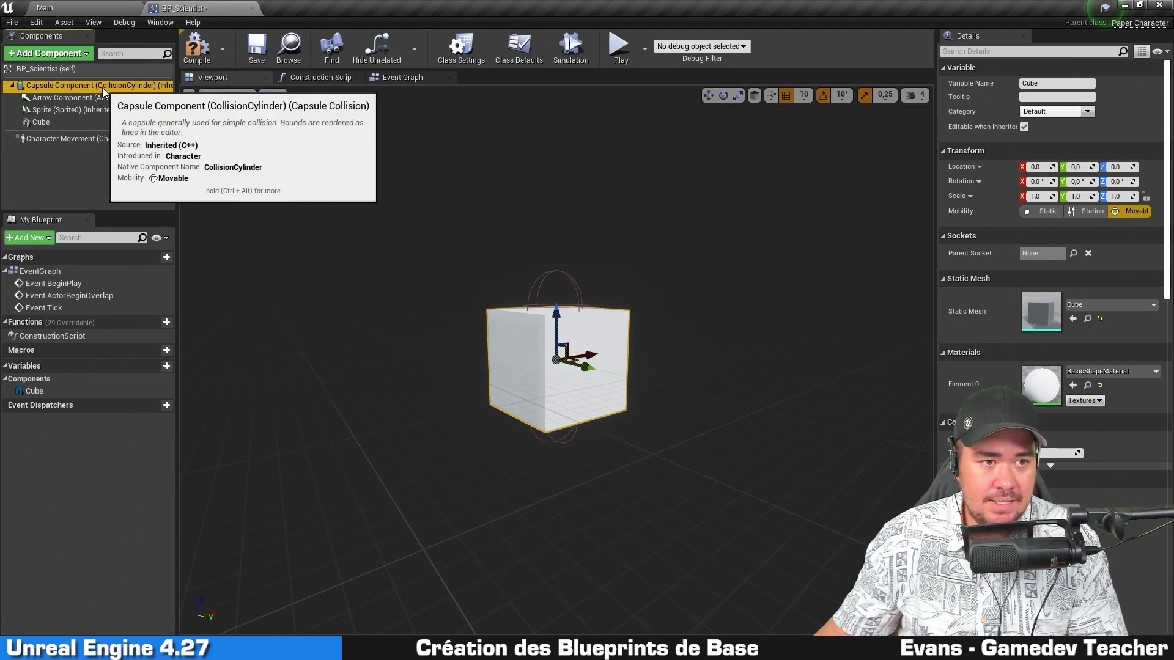
left_click(71, 54)
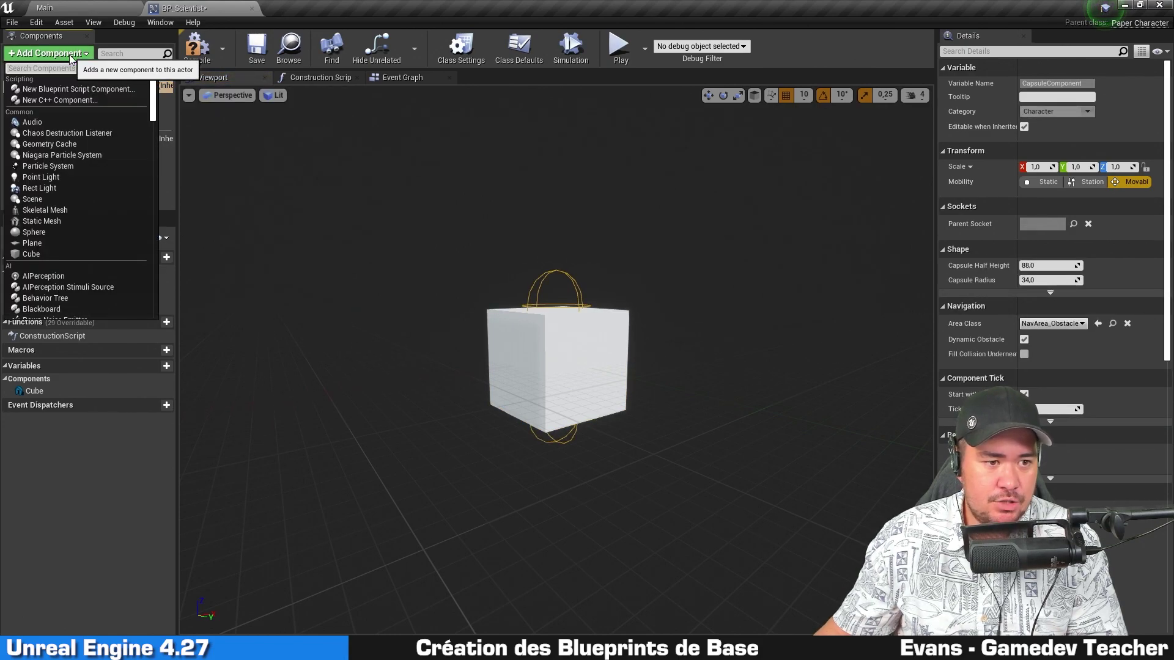
Add a SpringArm component under the Capsule, keeping its Target Arm Length at 300
type("spring")
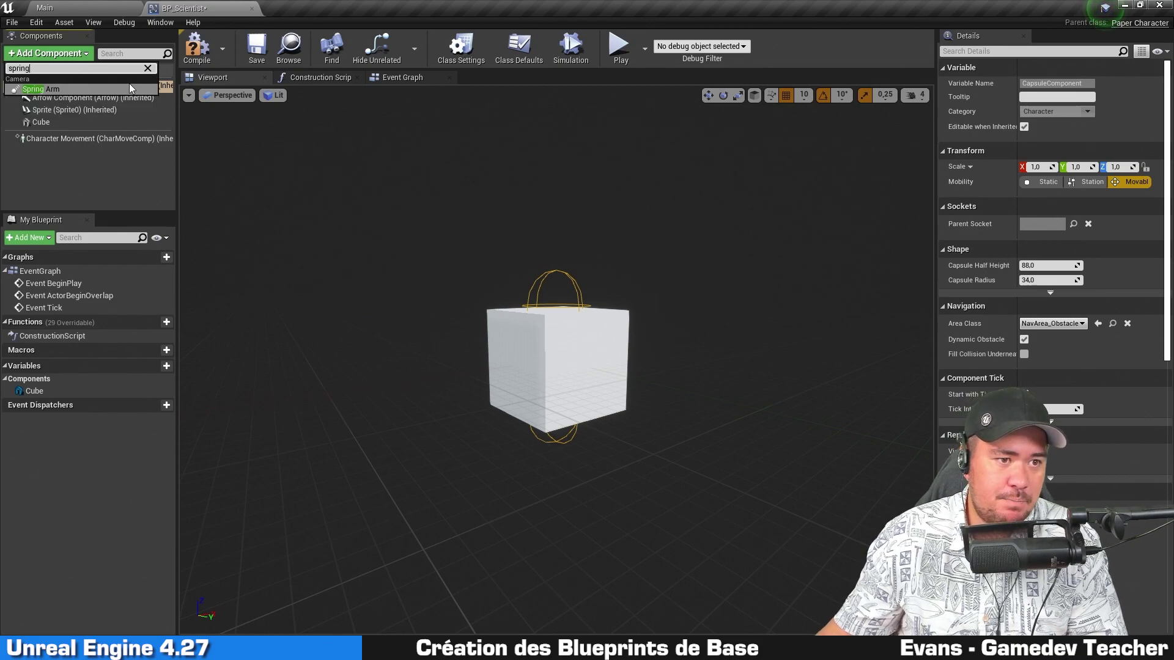
left_click(102, 87)
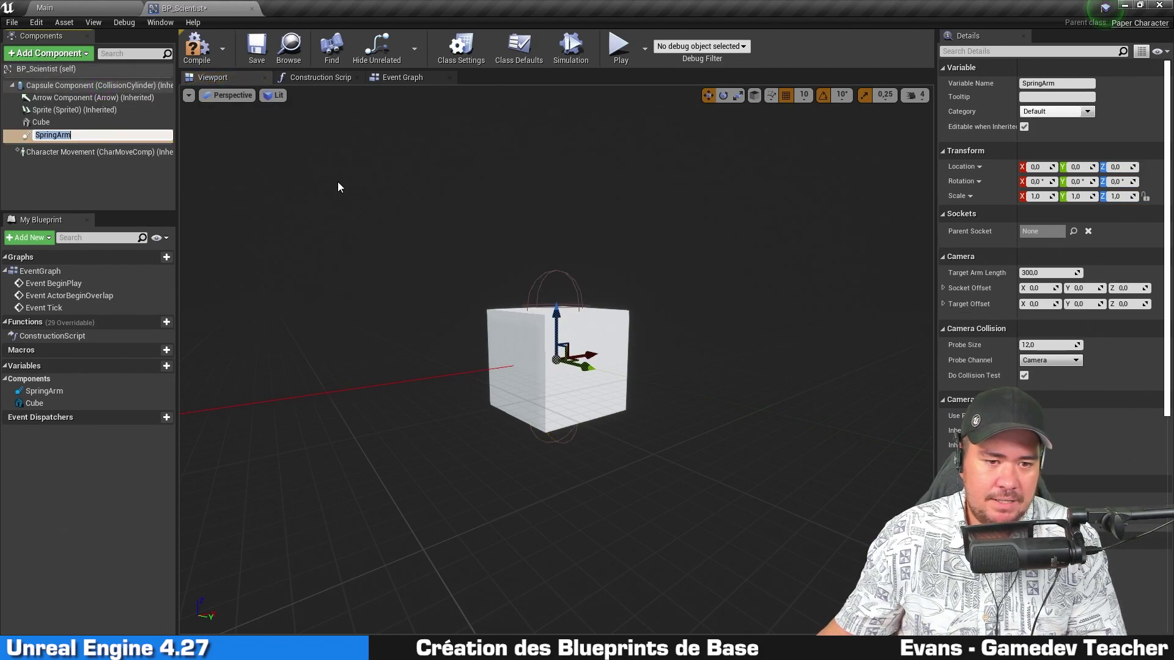
left_click(338, 186)
scroll(508, 217, "down", 2)
scroll(488, 242, "down", 1)
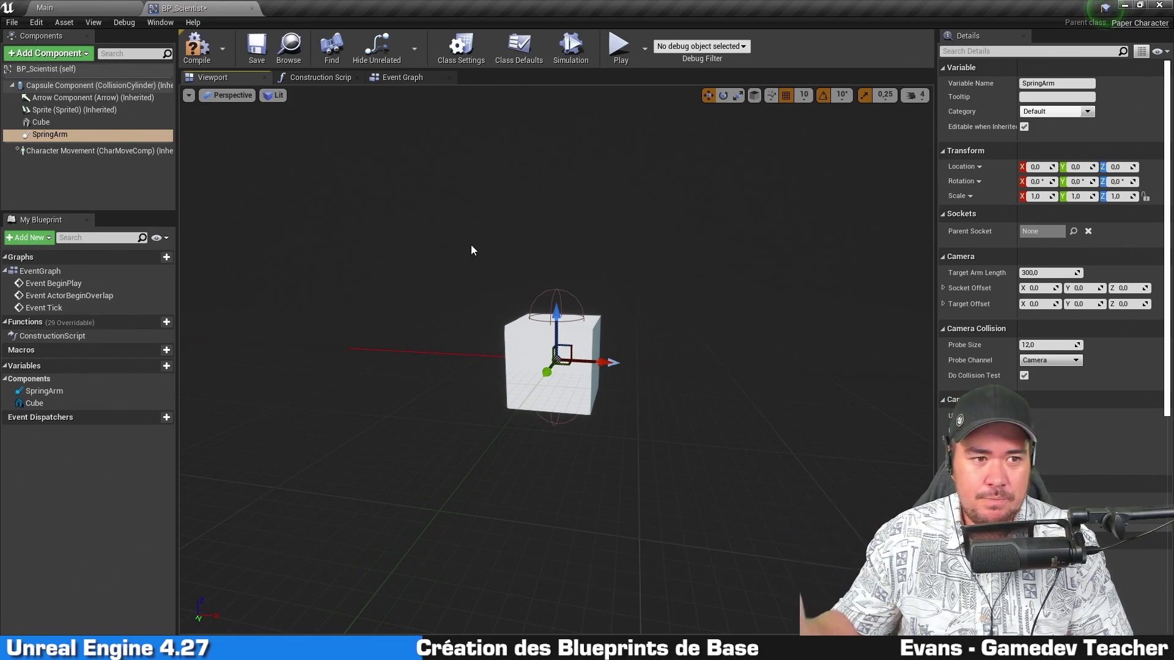
Add a Camera component attached under the SpringArm
left_click(112, 188)
left_click(98, 135)
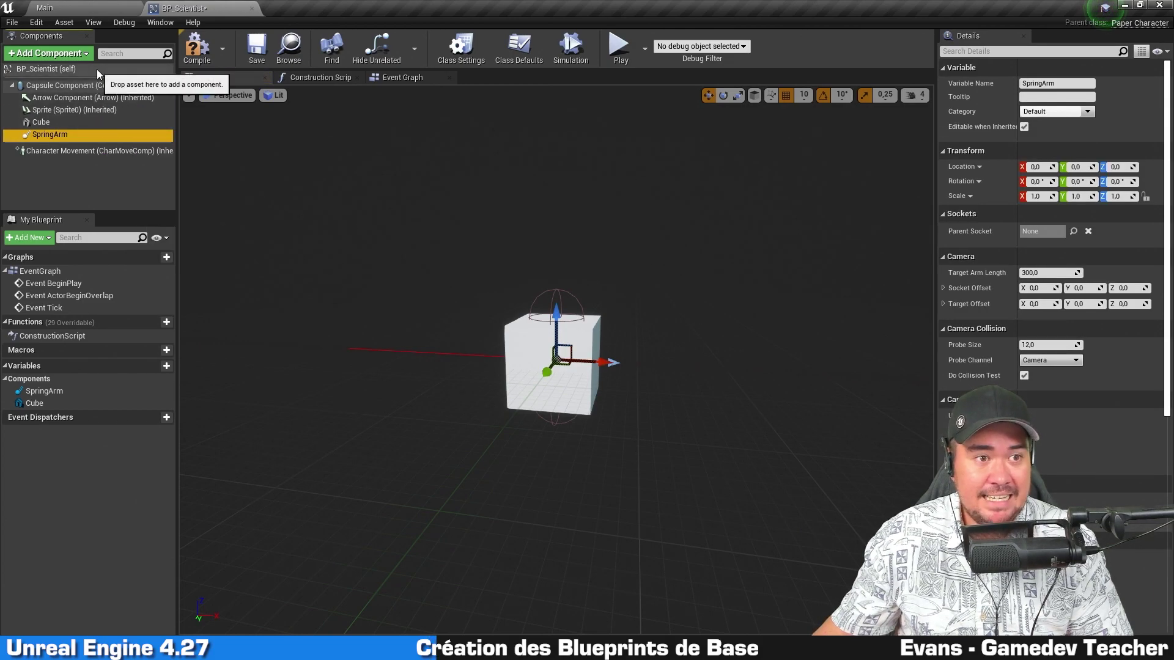
left_click(61, 55)
left_click(73, 53)
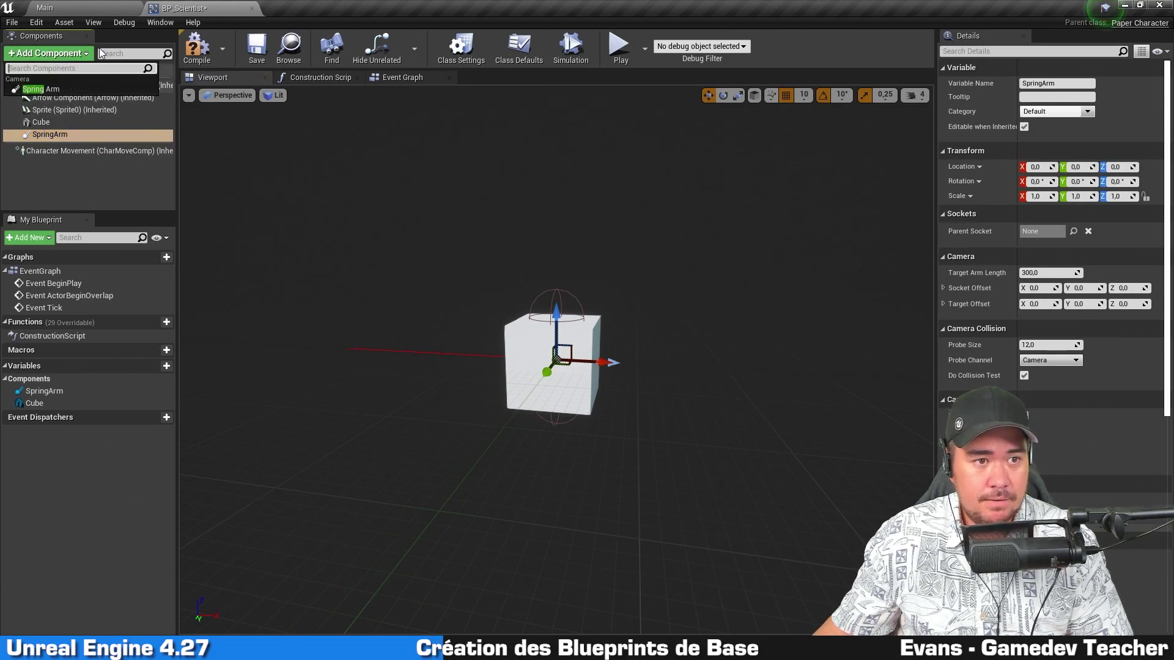
left_click(85, 53)
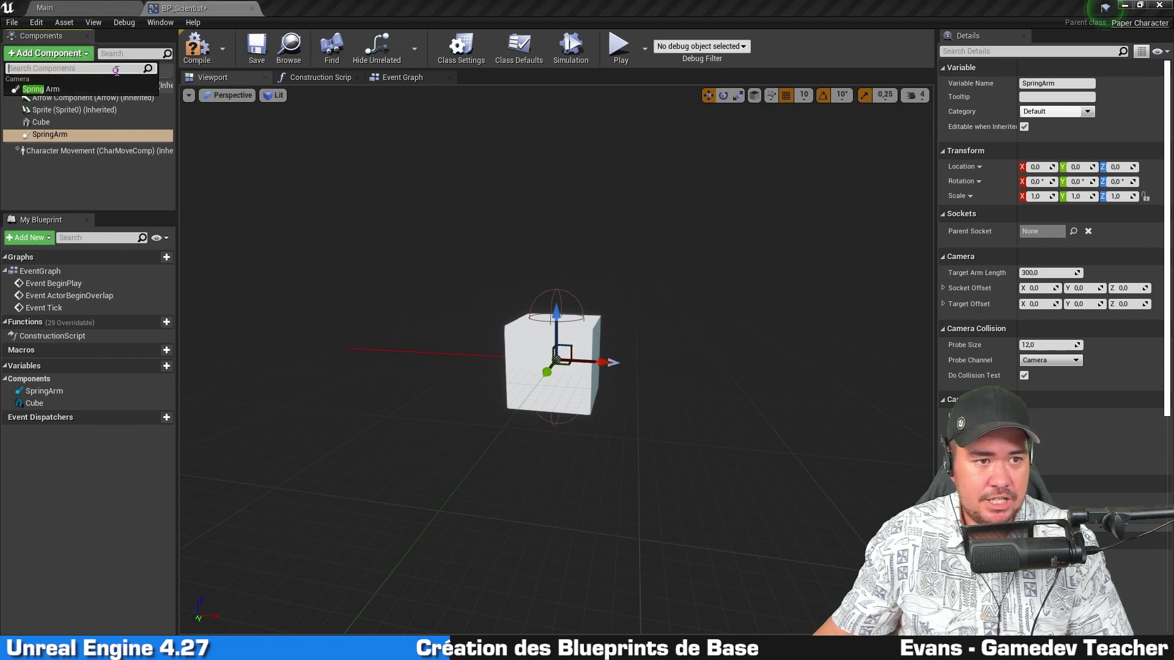
type("camera")
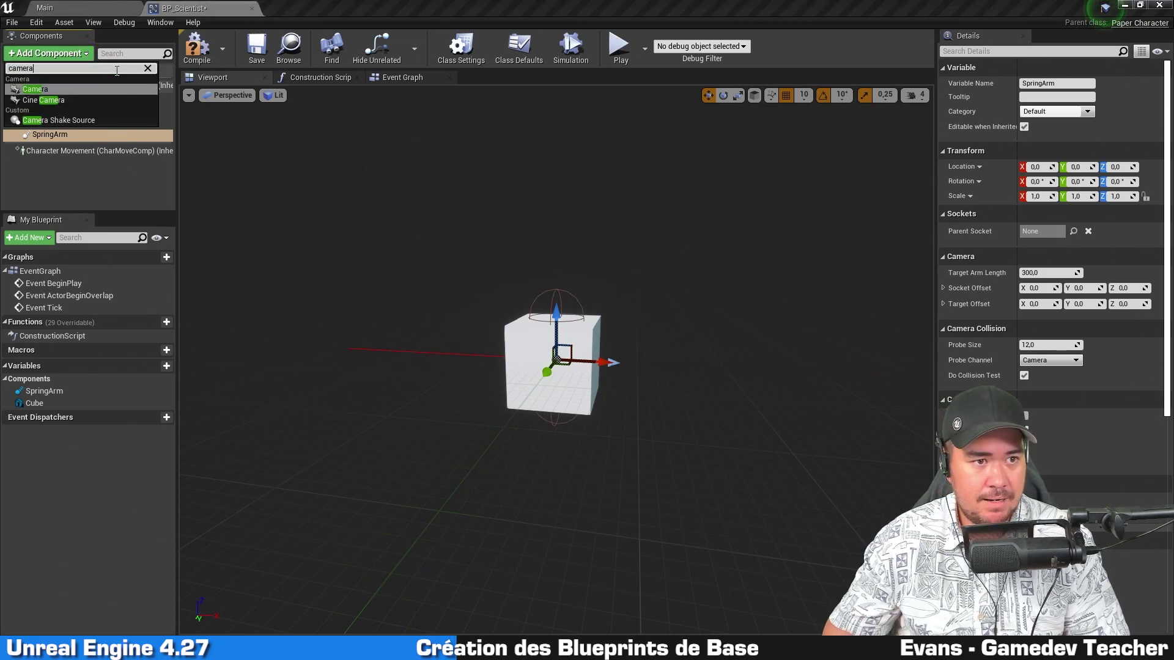
left_click(85, 89)
left_click(330, 224)
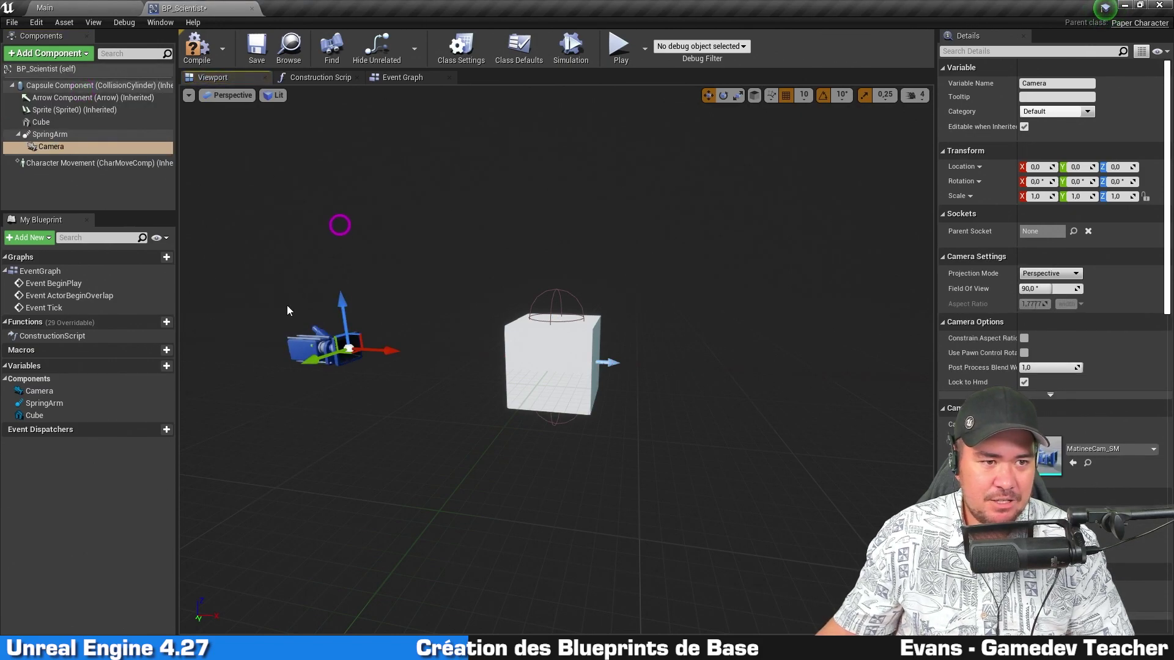
left_click(84, 134)
left_click(86, 148)
left_click(82, 137)
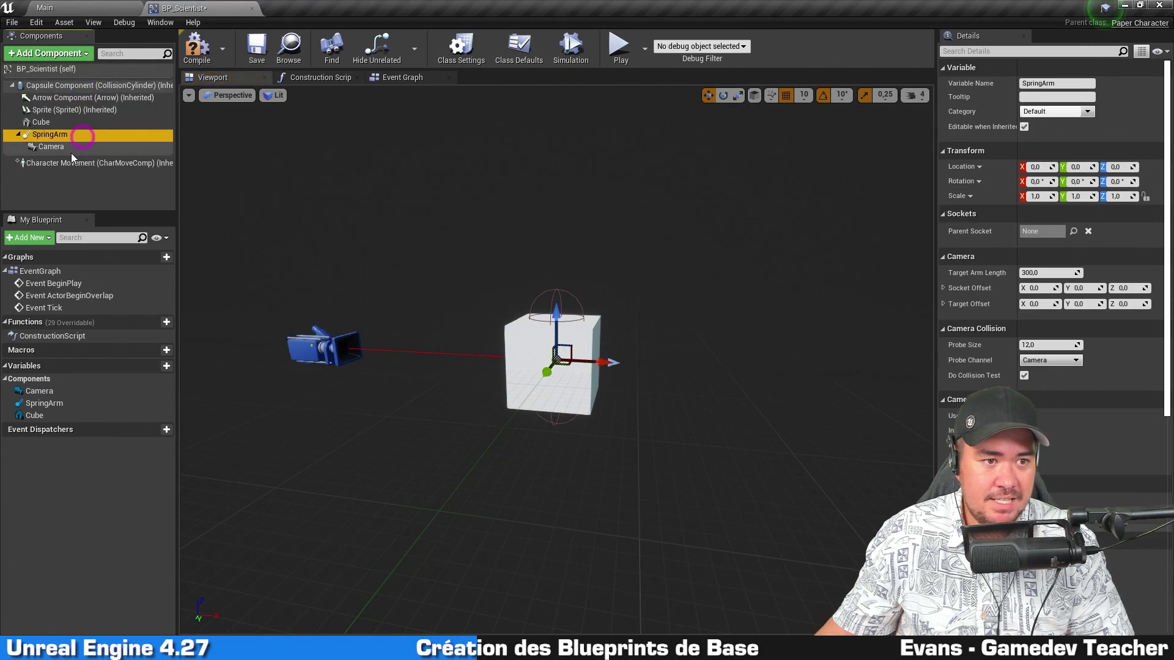
left_click_drag(71, 151, 61, 136)
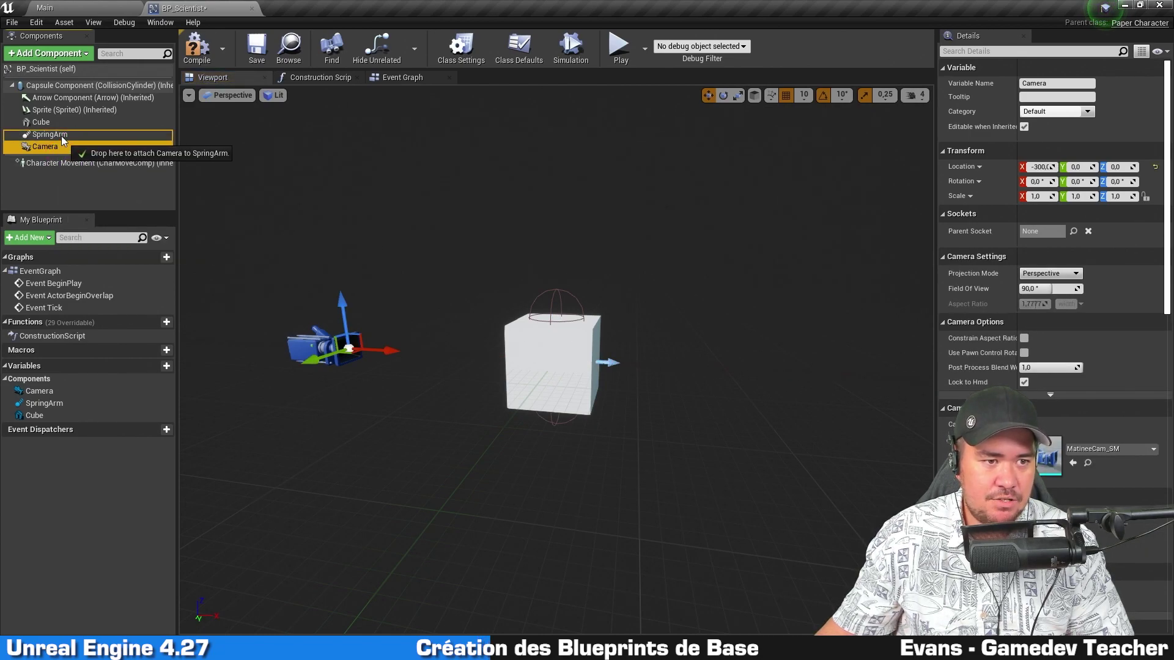
left_click(19, 135)
left_click(19, 135)
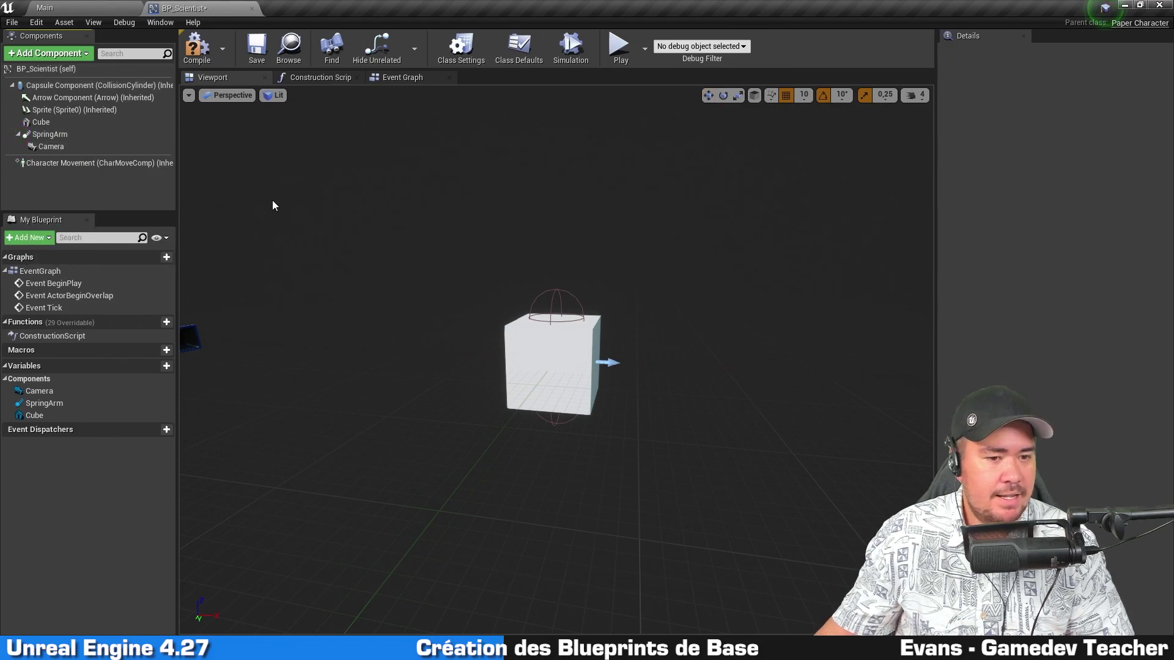
Change the Camera's X location from -300 to 0
left_click_drag(317, 219, 330, 215)
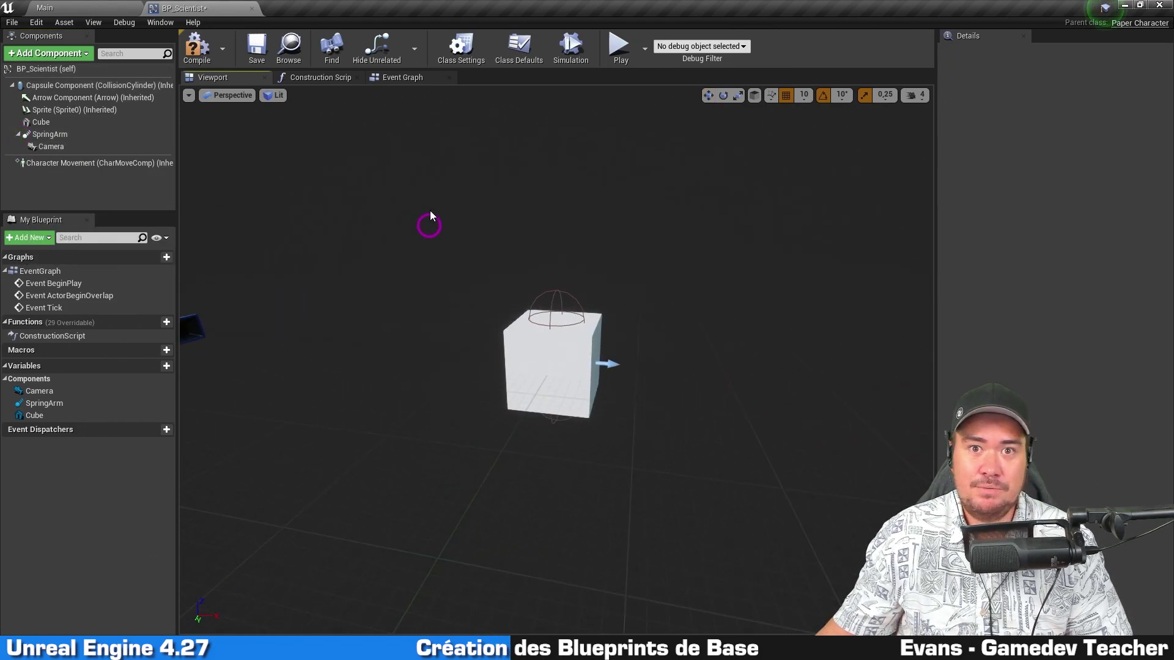
mouse_move(405, 211)
left_mouse_down()
mouse_move(440, 211)
mouse_move(392, 183)
mouse_move(448, 214)
left_mouse_up()
left_click(79, 137)
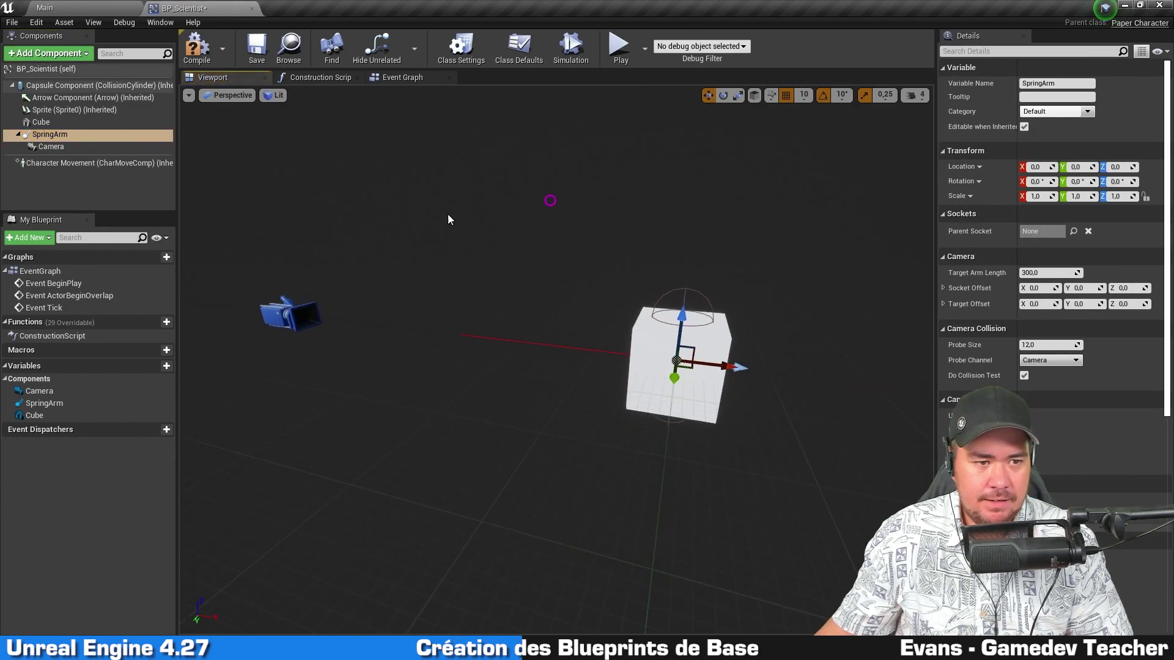
left_click(79, 150)
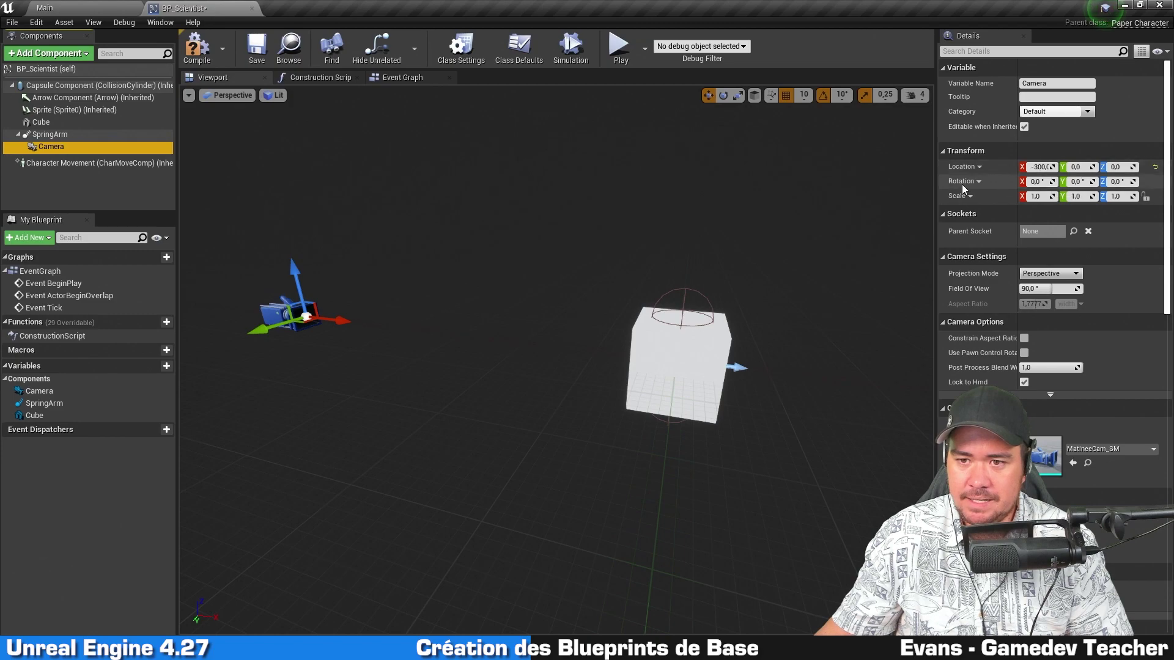
left_click_drag(934, 190, 858, 199)
left_click(1003, 167)
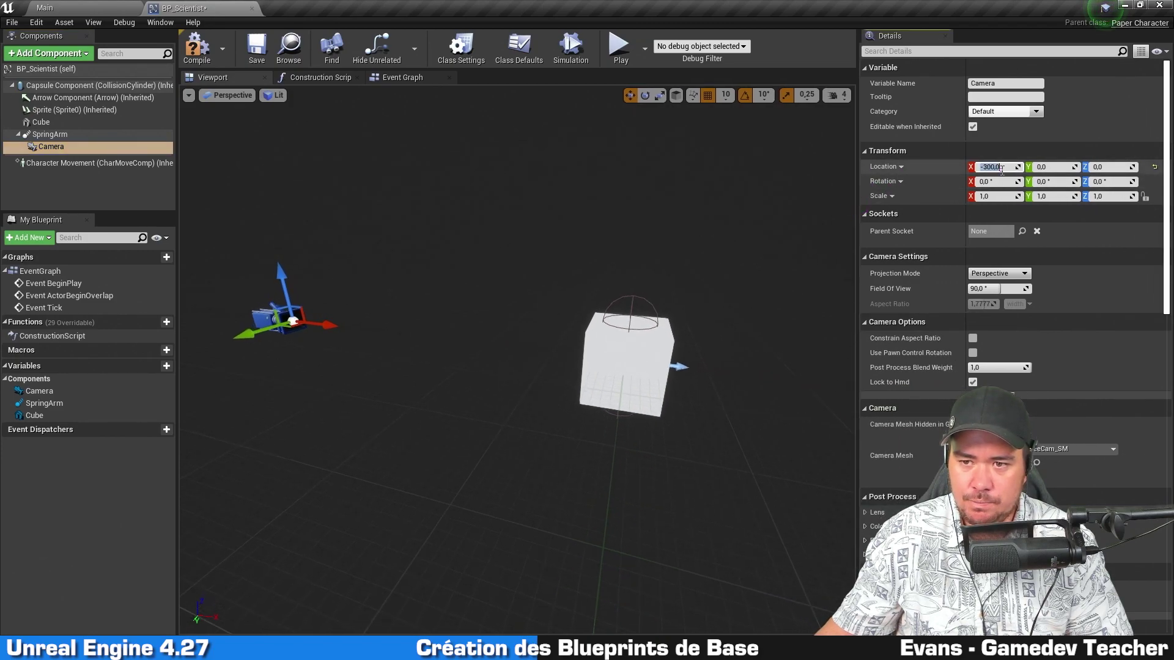
type("0")
key("Return")
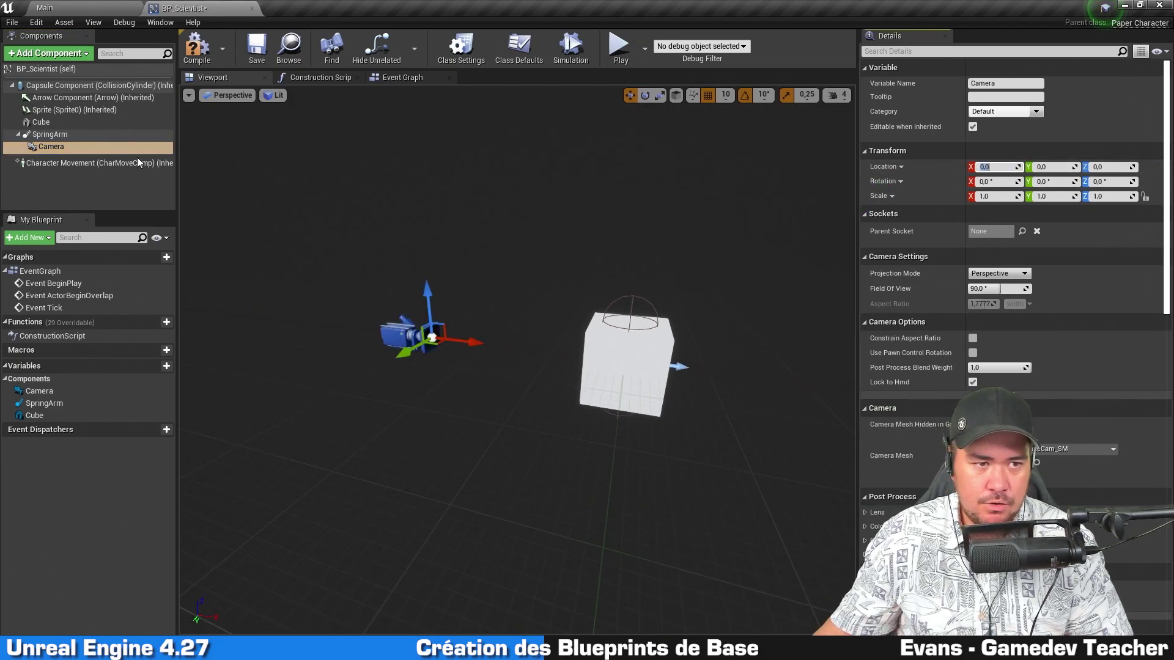
Set the SpringArm's Z rotation to -90 and verify the camera views the cube from the side
left_click(97, 135)
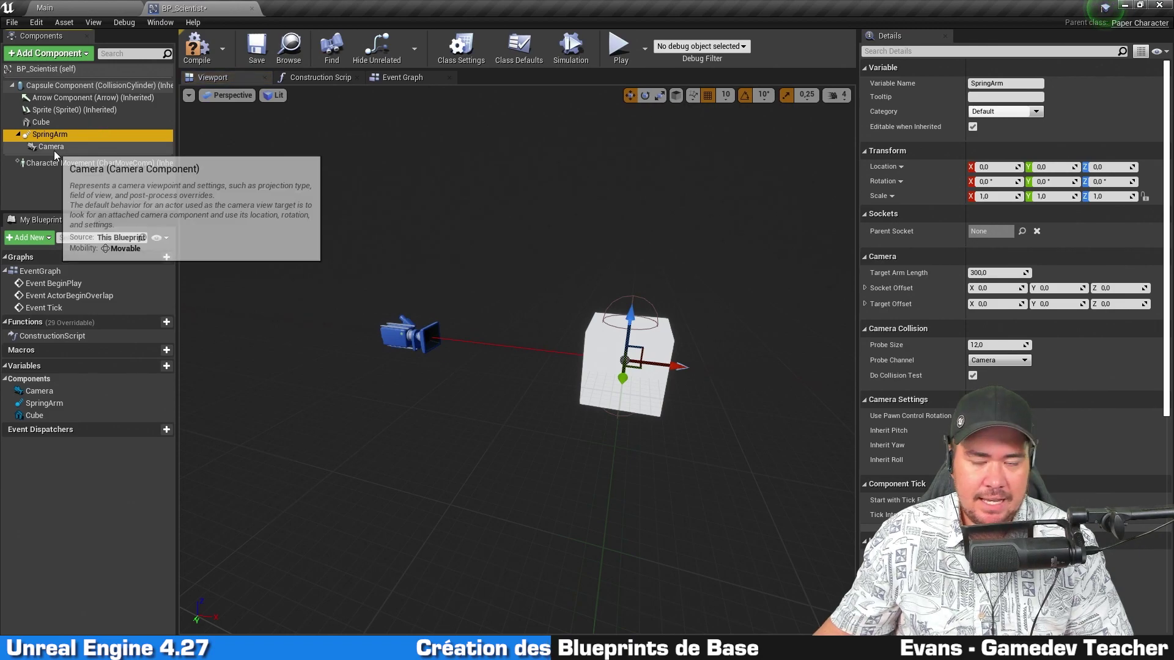
left_click(1119, 179)
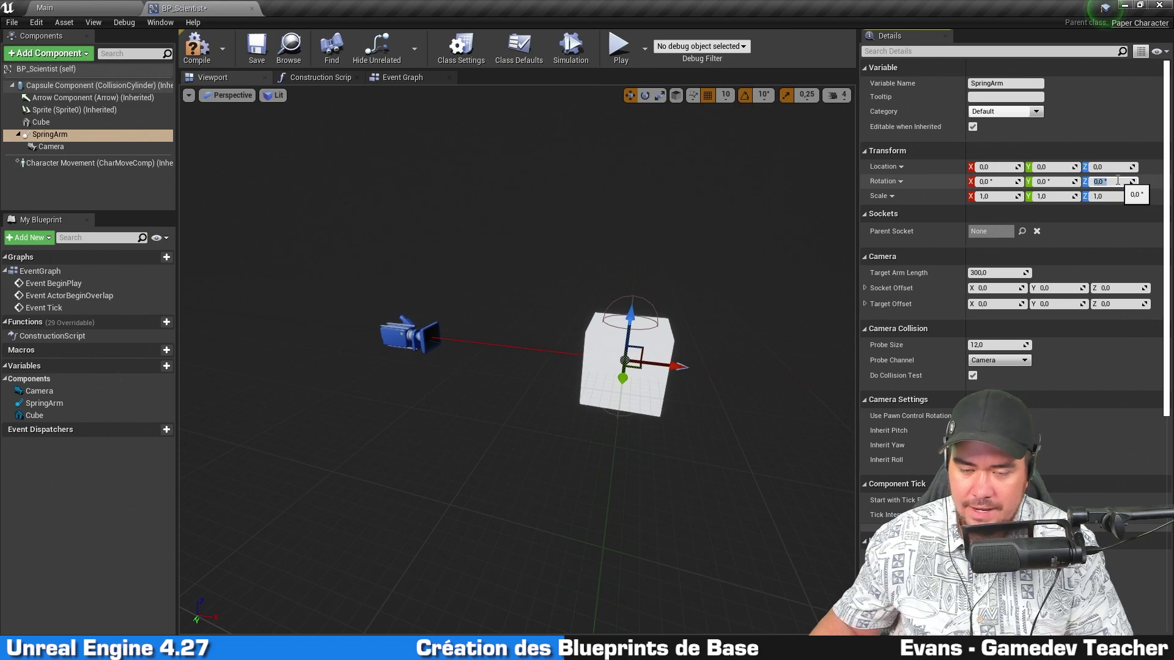
type("-90")
key("Return")
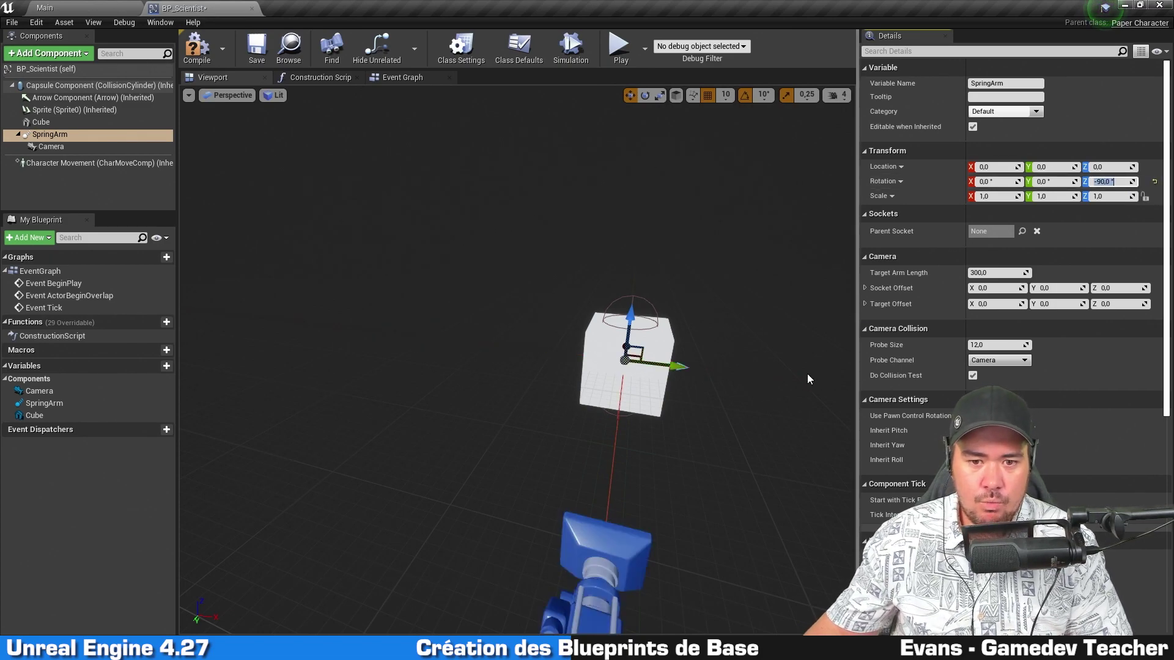
mouse_move(757, 414)
middle_mouse_down()
mouse_move(733, 392)
mouse_move(701, 444)
middle_mouse_up()
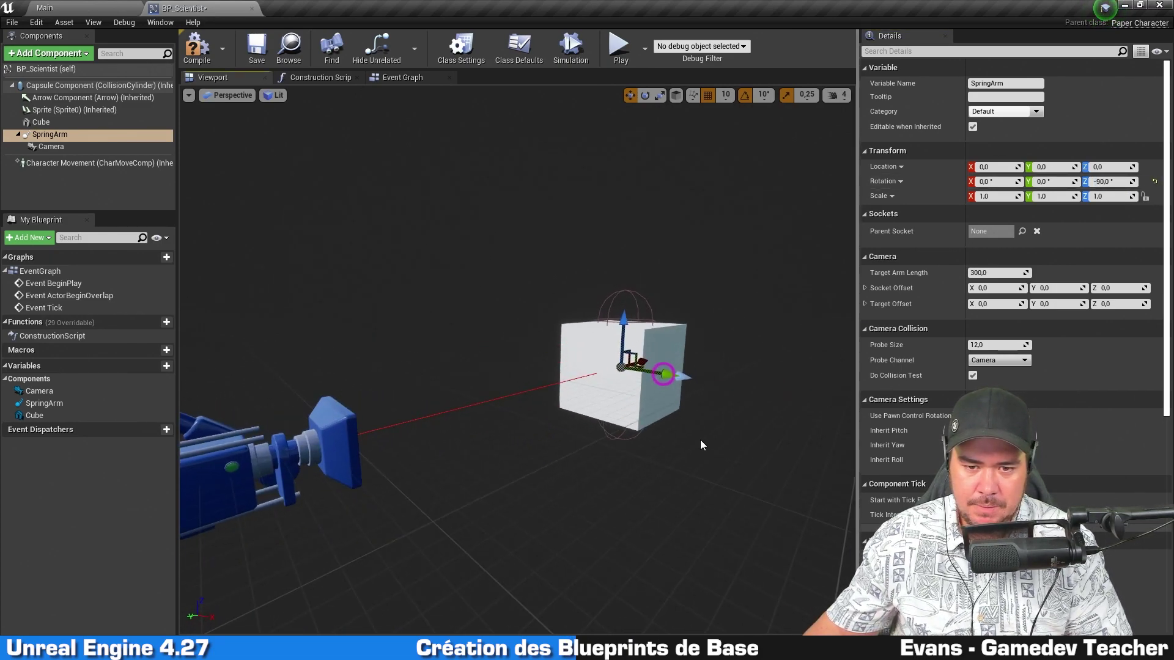
left_click(623, 418)
left_click(682, 377)
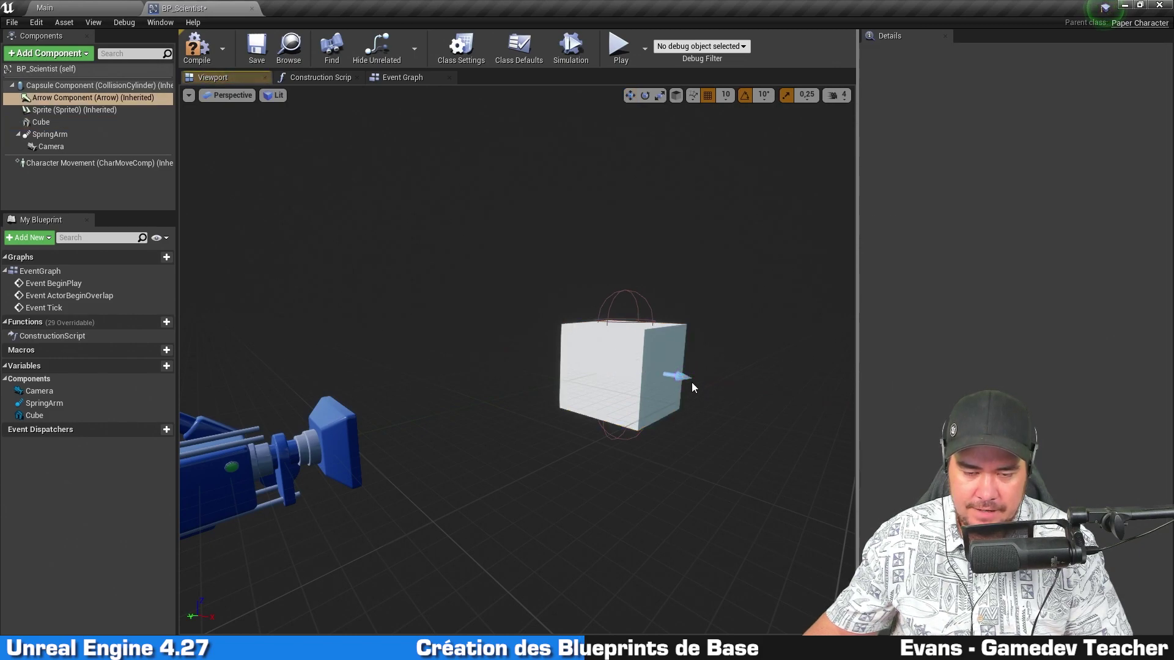
middle_click_drag(732, 418, 716, 438)
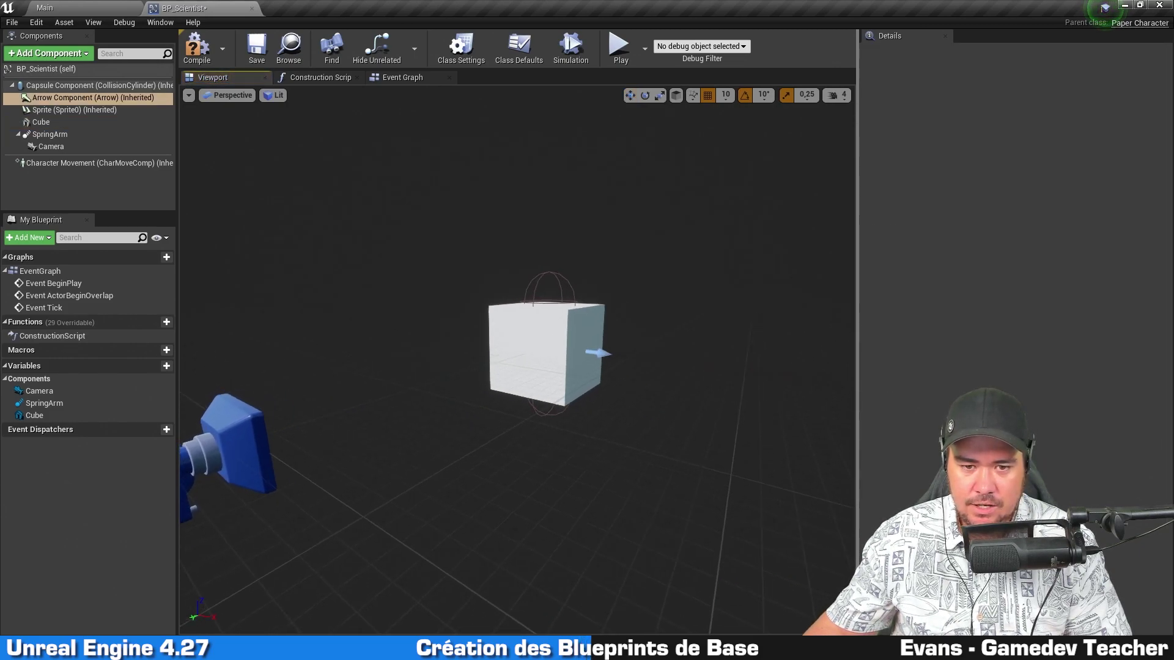
left_click_drag(544, 430, 465, 430, "alt")
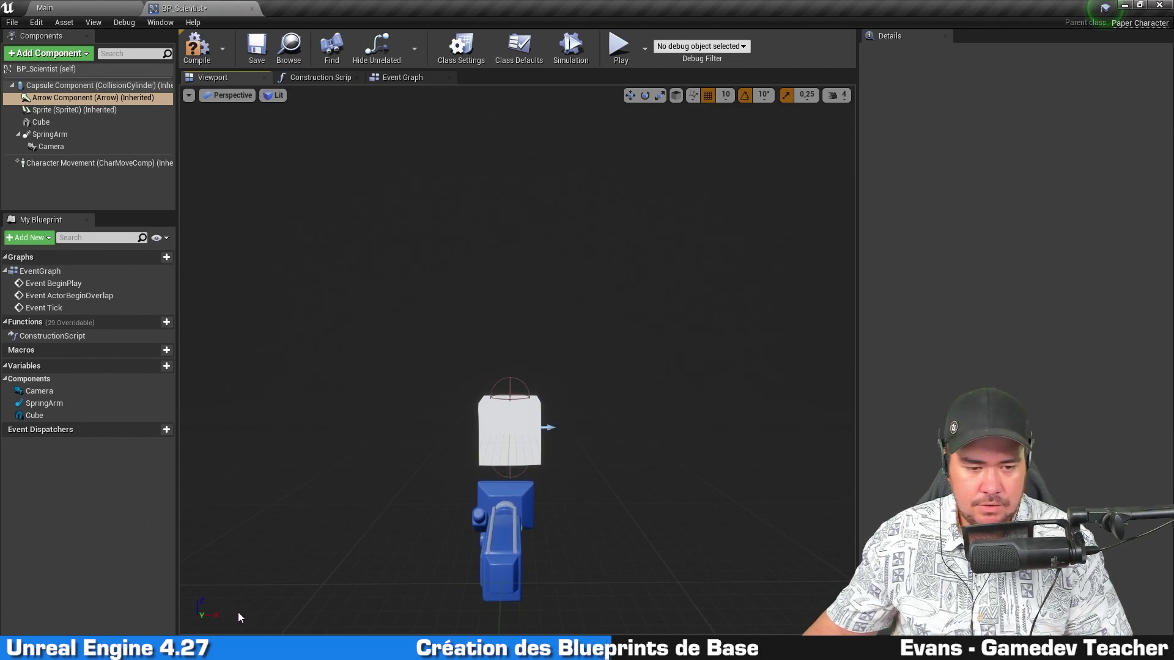
left_click_drag(638, 442, 648, 436, "alt")
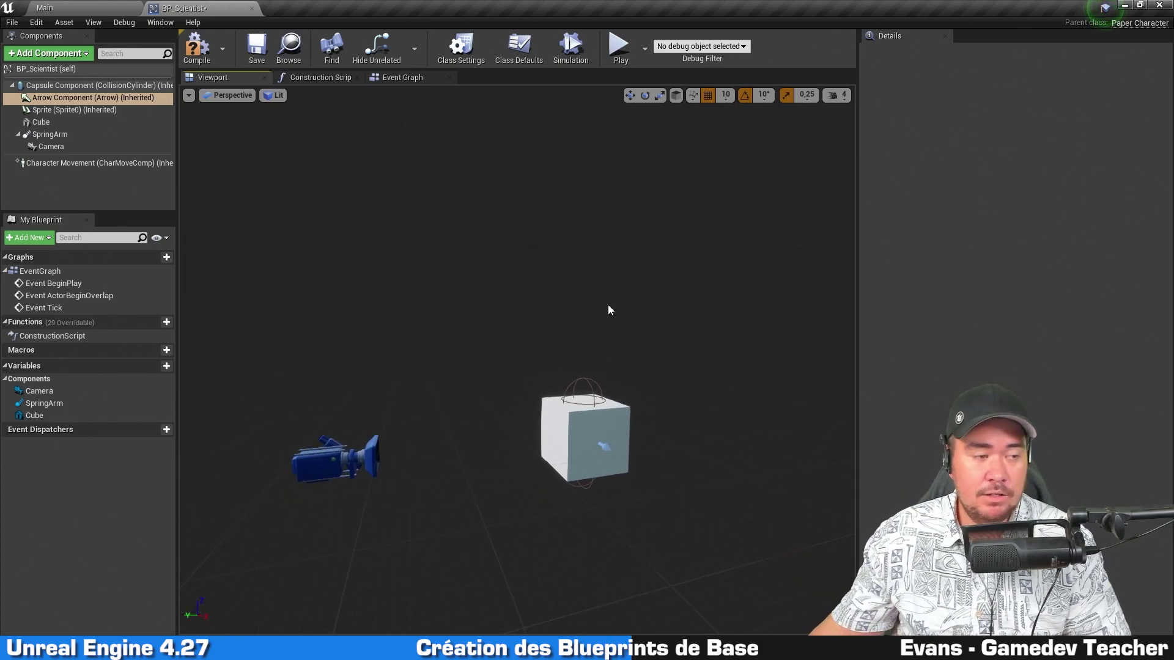
left_click_drag(559, 310, 564, 340, "alt")
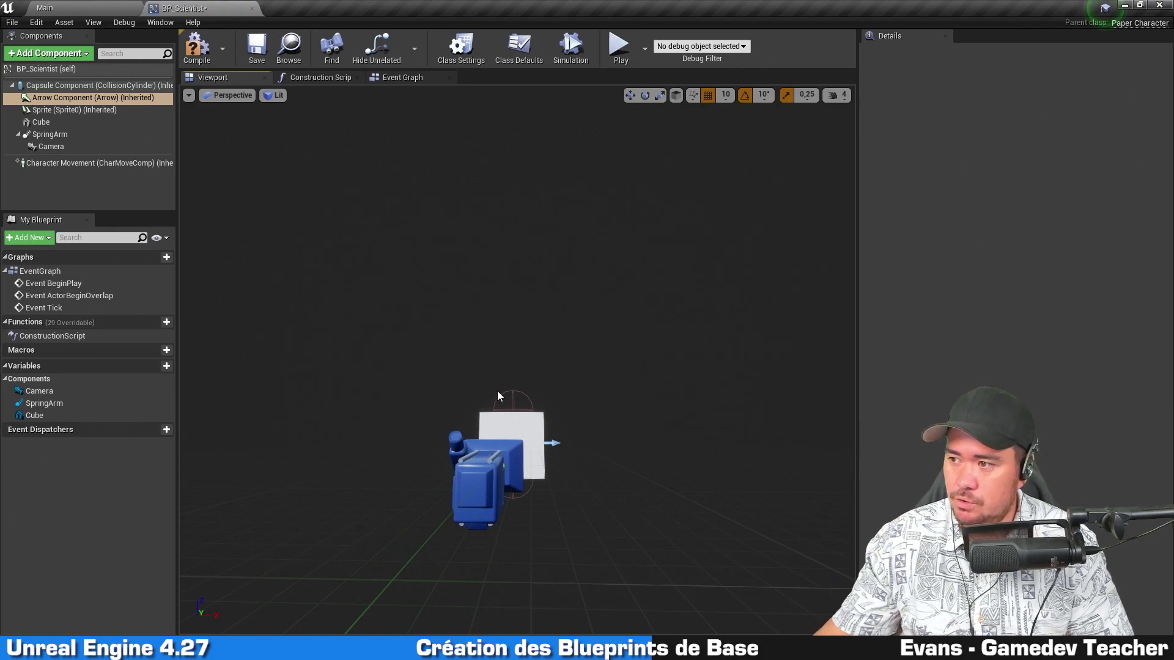
Set the SpringArm's Target Arm Length to 500, check the framing, and save BP_Scientist
left_click(101, 136)
left_click_drag(525, 244, 534, 244, "alt")
type("500")
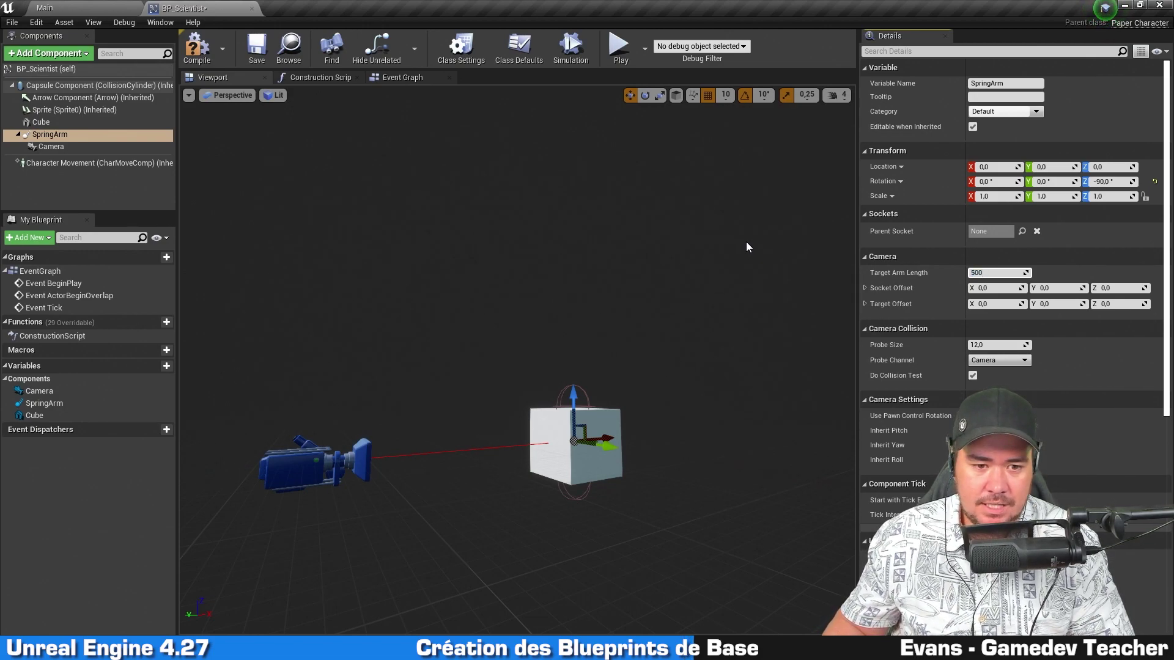
key("Return")
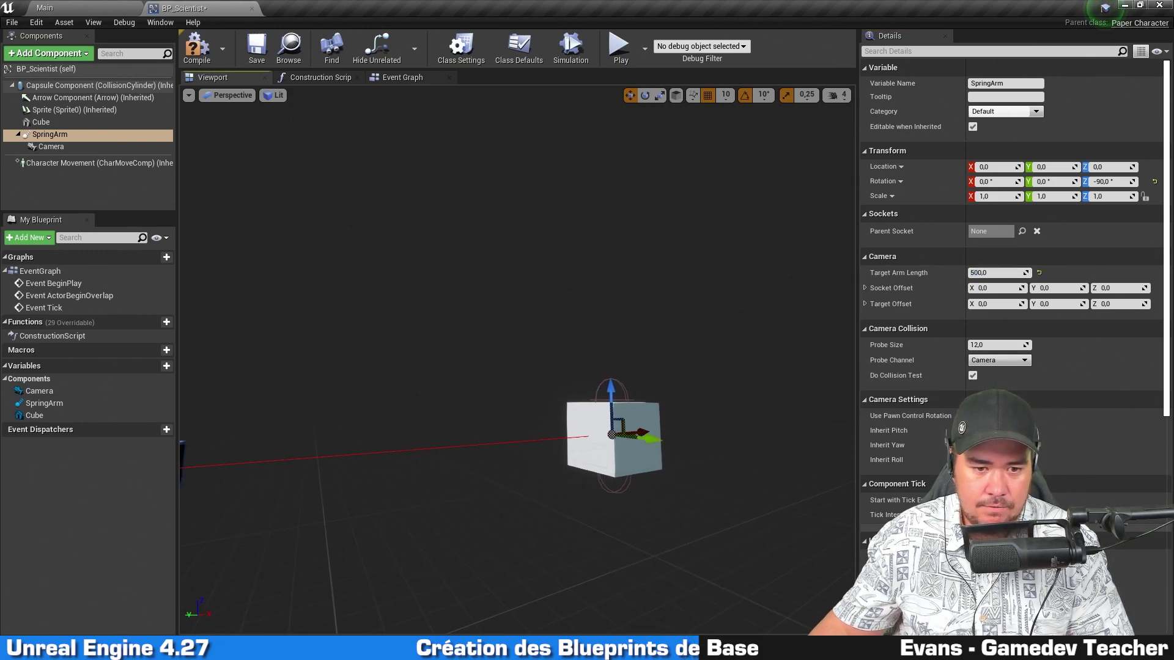
right_click_drag(656, 193, 626, 240)
right_click_drag(603, 307, 603, 307)
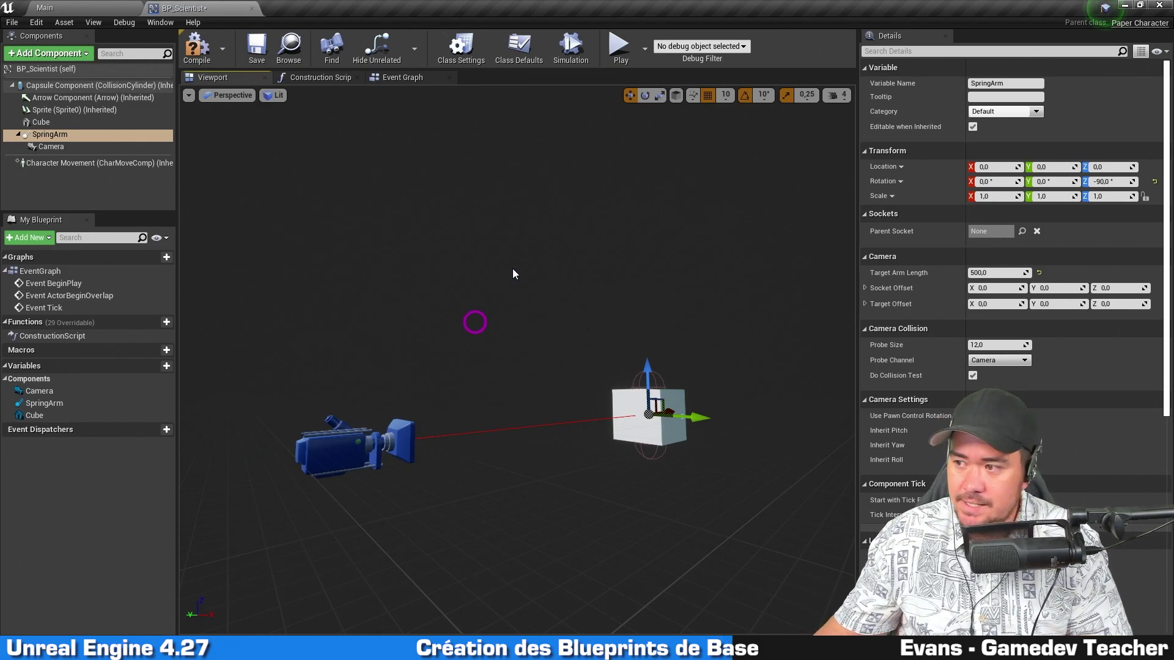
left_click_drag(416, 265, 426, 276, "alt")
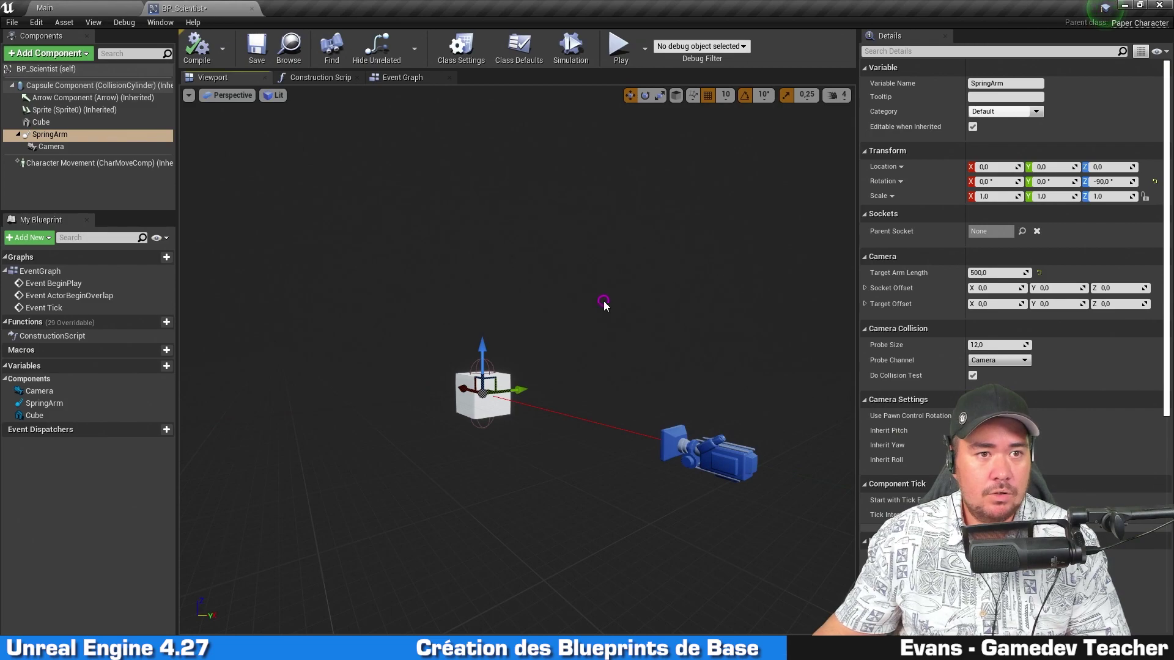
left_click(257, 49)
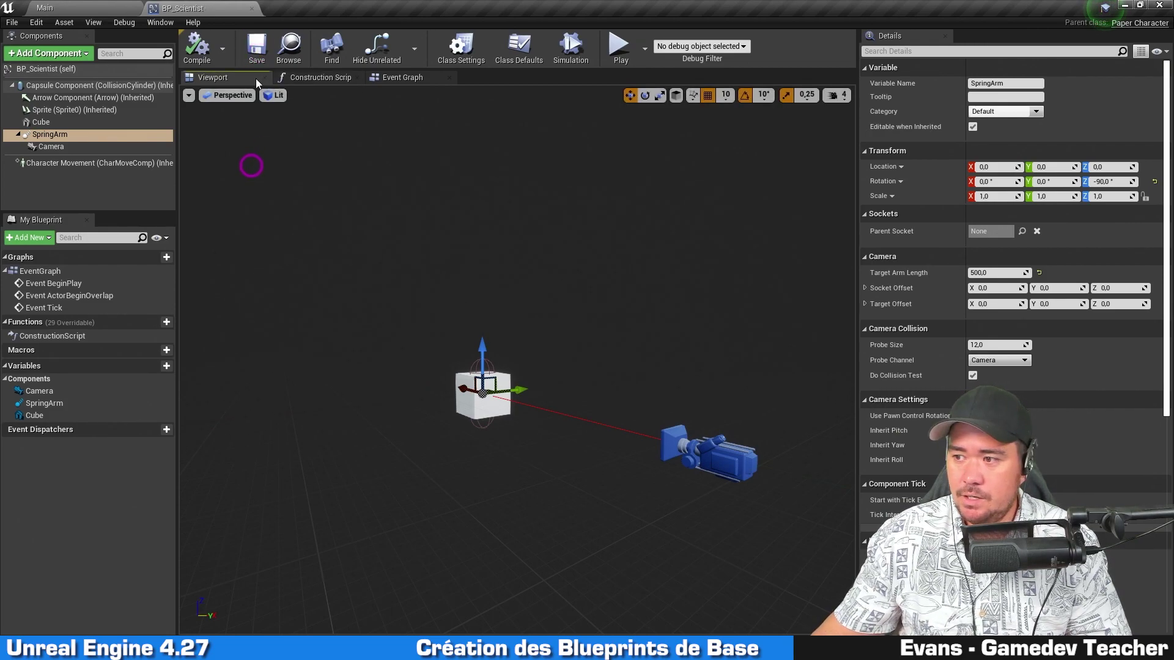
Create a Game Mode Base Blueprint in Core named BP_GameMode and open it
left_click(251, 8)
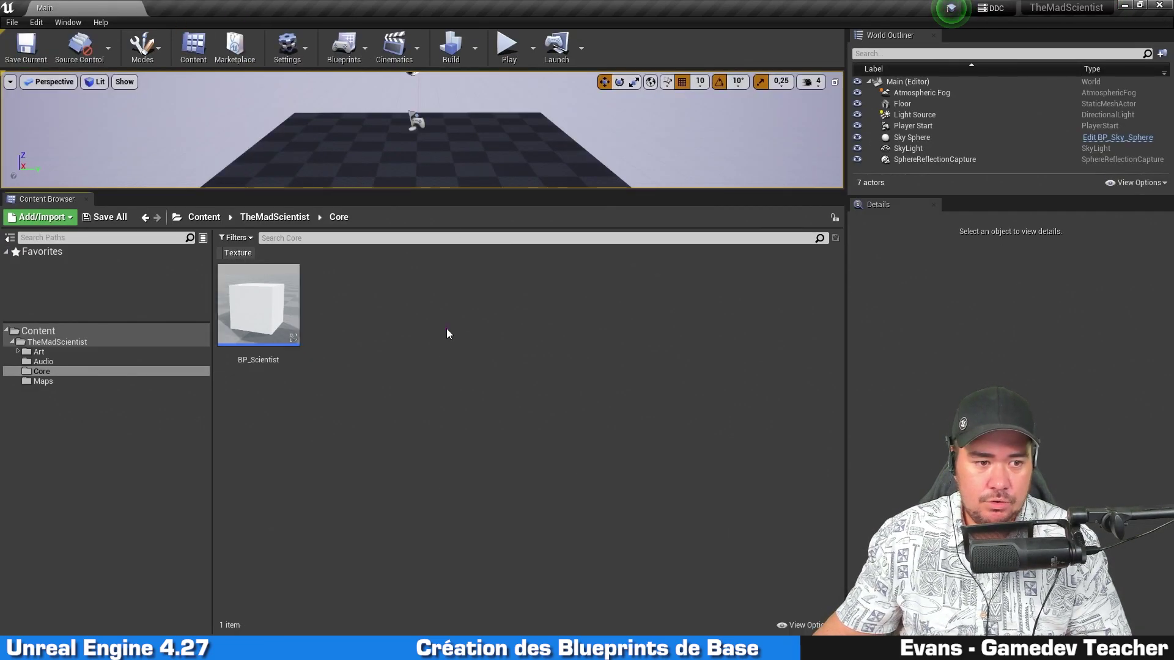
right_click(391, 302)
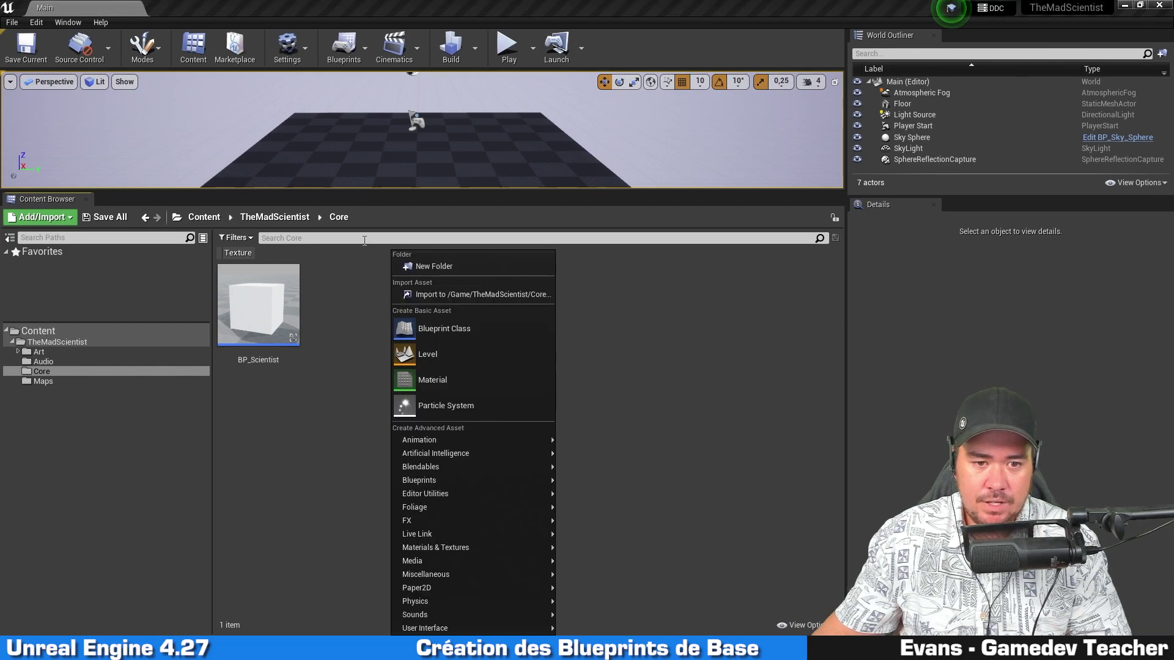
left_click(460, 332)
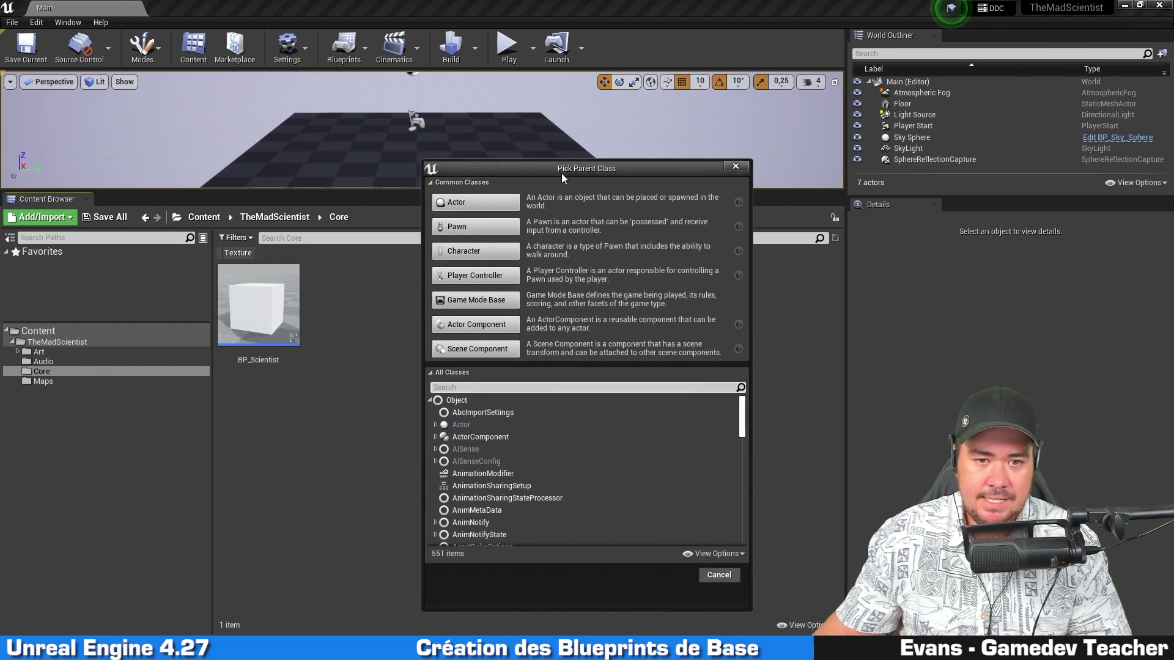
left_click_drag(564, 163, 457, 102)
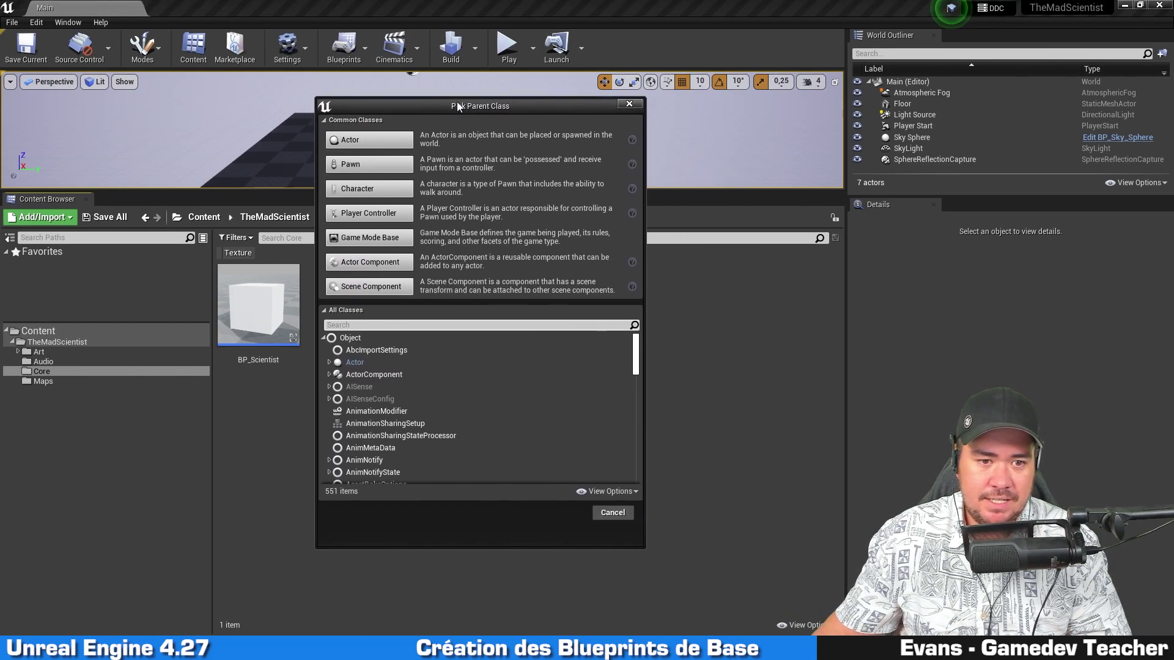
left_click(373, 238)
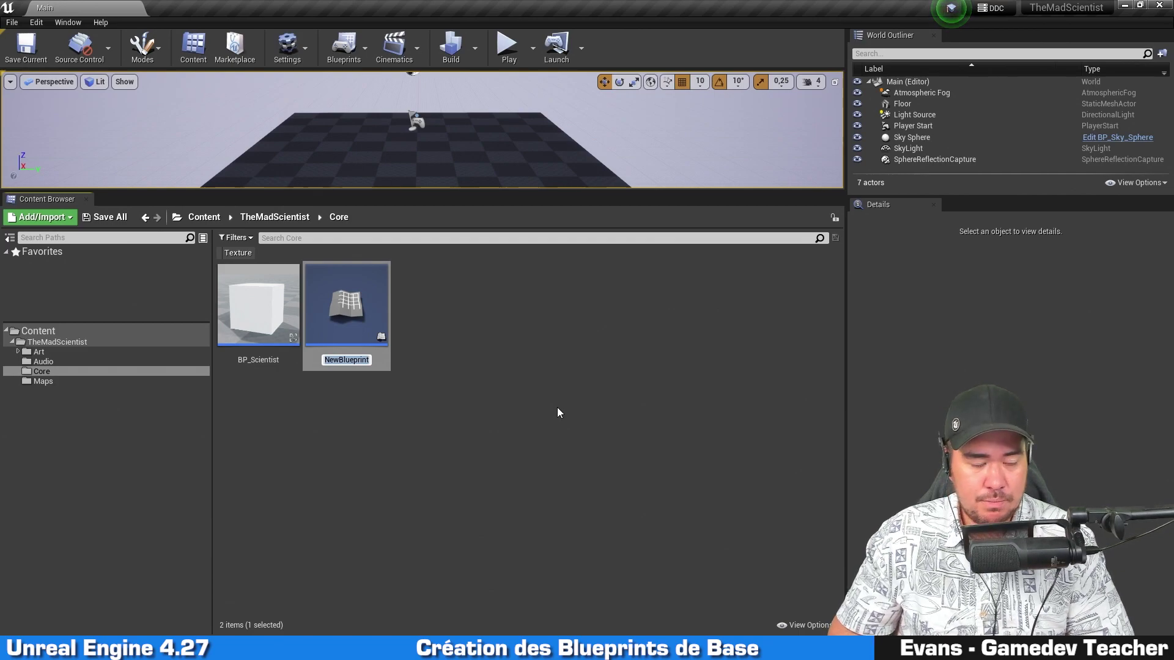
type("BP_")
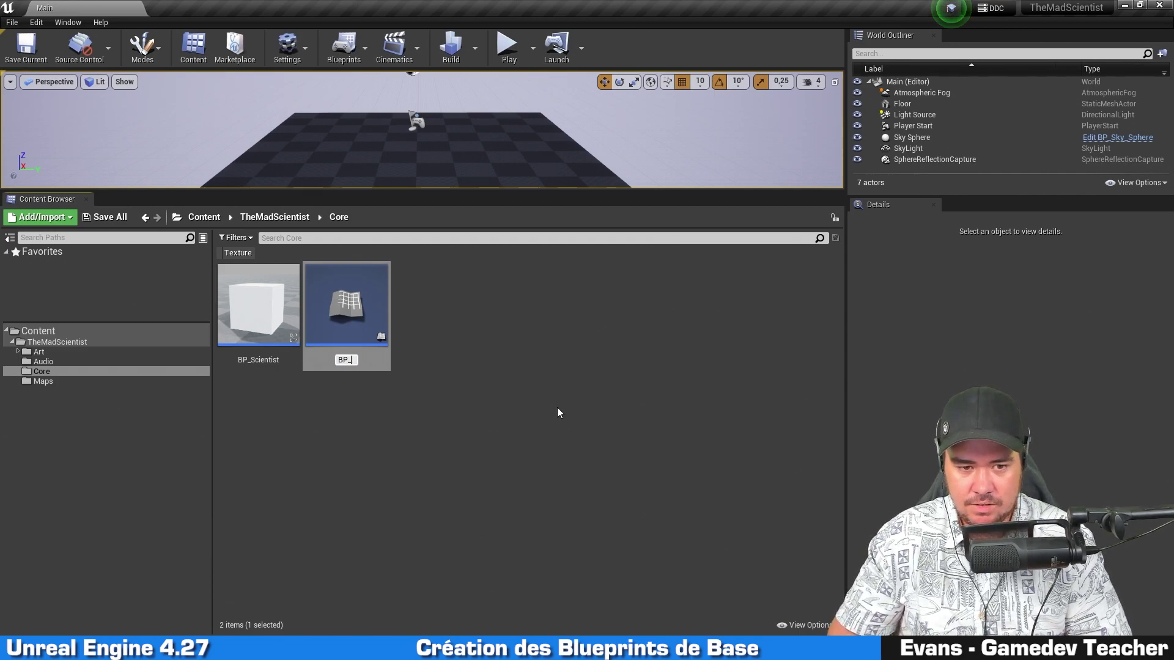
type("GameMode")
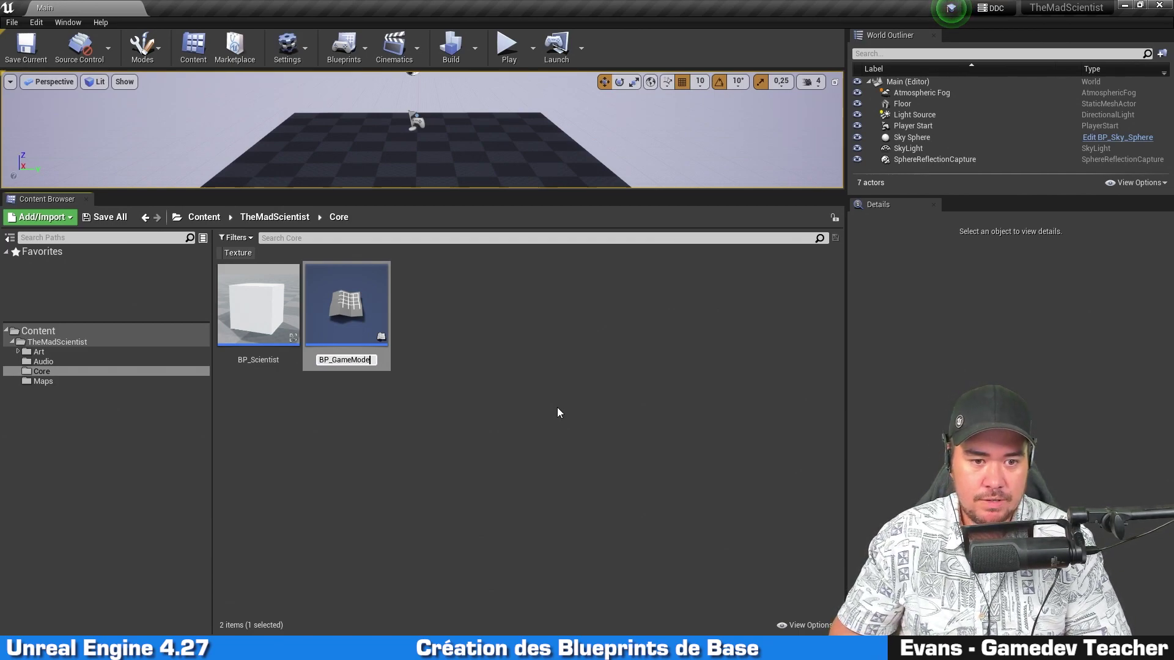
key("Return")
key("Return")
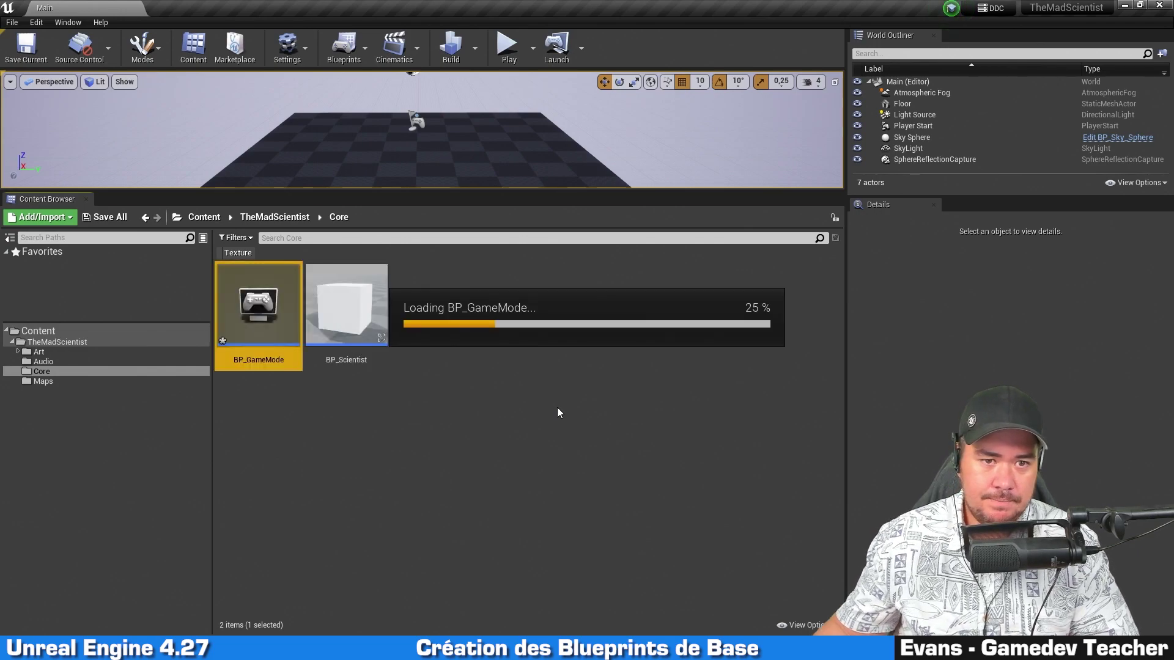
Set BP_GameMode's Default Pawn Class to BP_Scientist, then save and close the Blueprint
left_click_drag(325, 257, 416, 5)
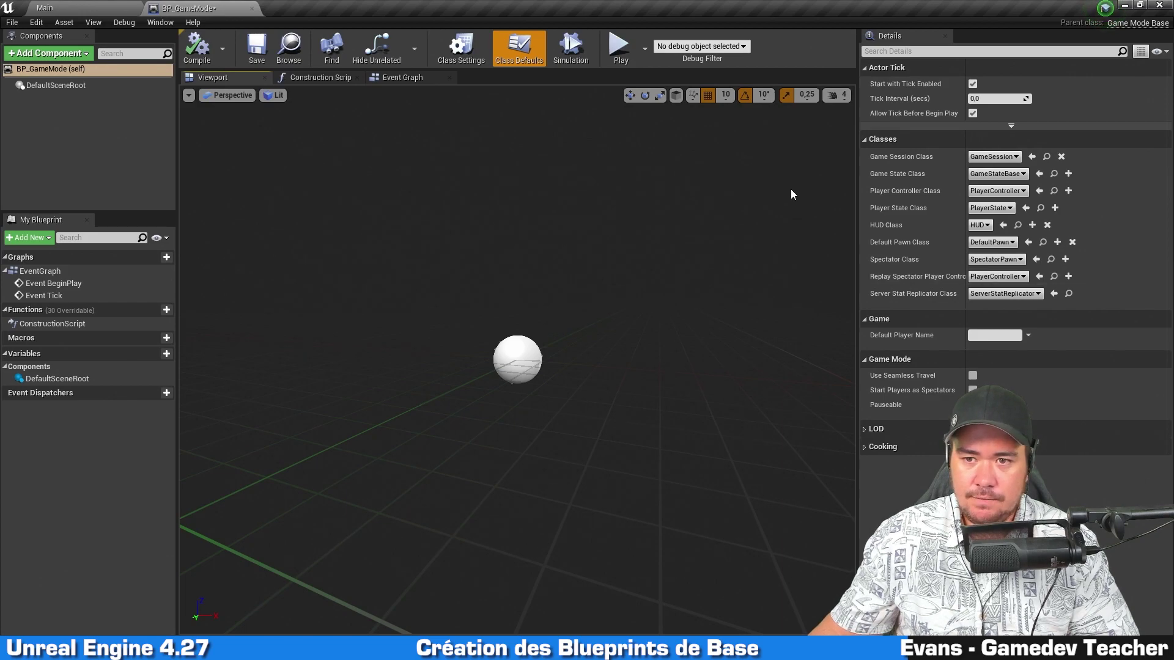
left_click_drag(856, 184, 746, 186)
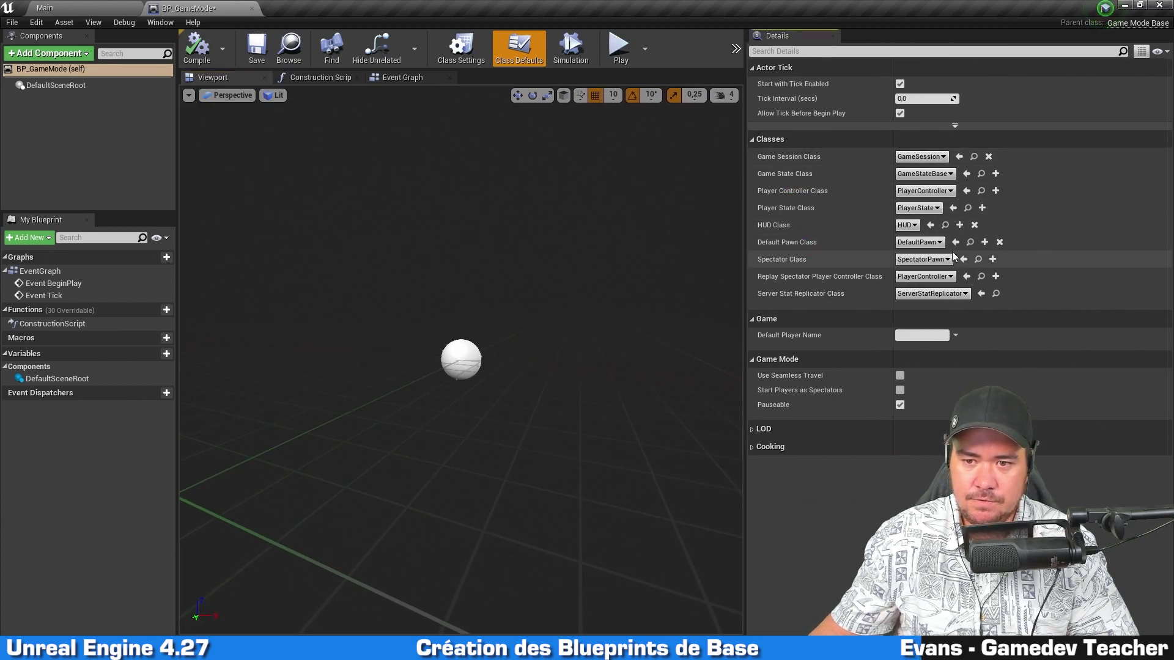
left_click(927, 244)
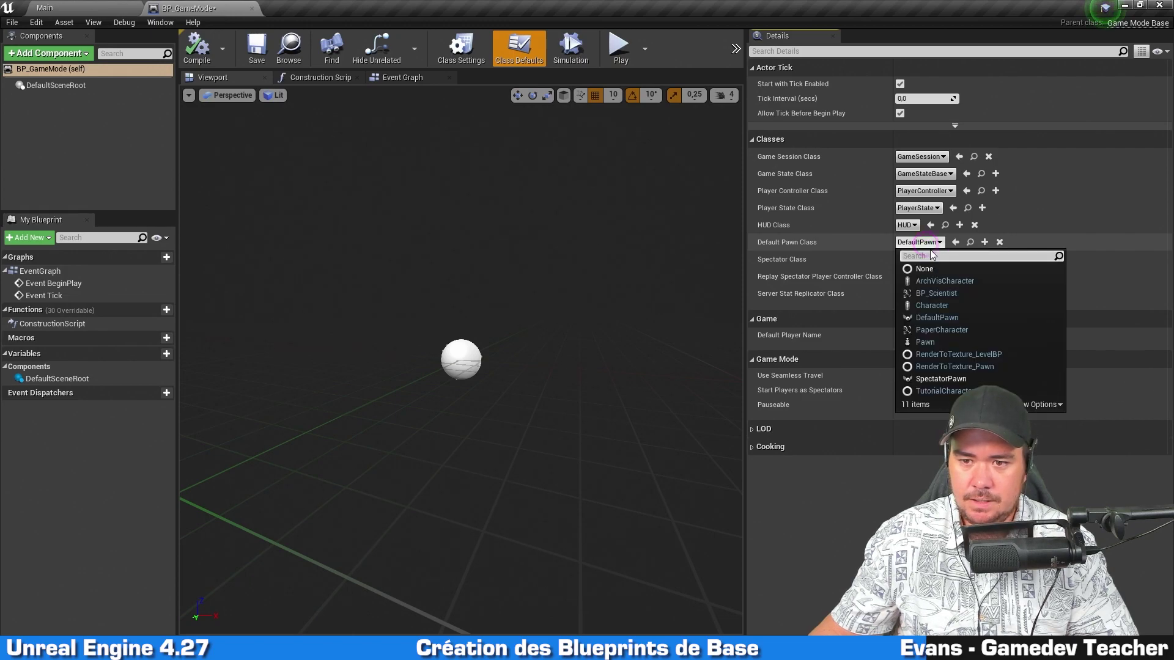
left_click(946, 294)
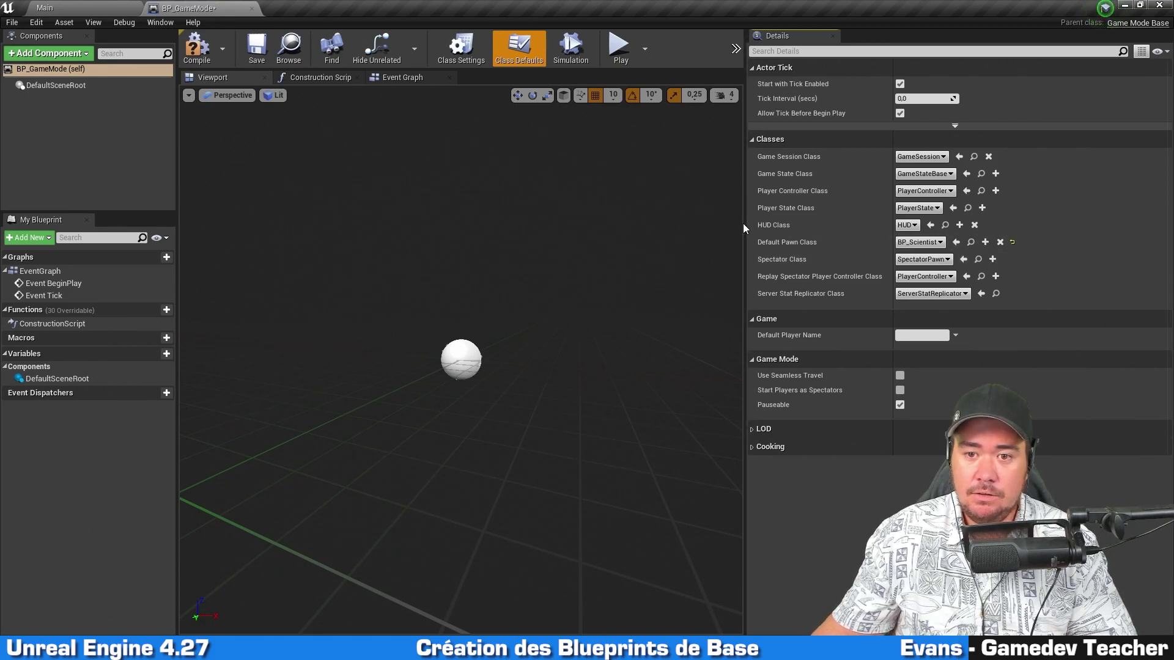
left_click_drag(745, 225, 825, 223)
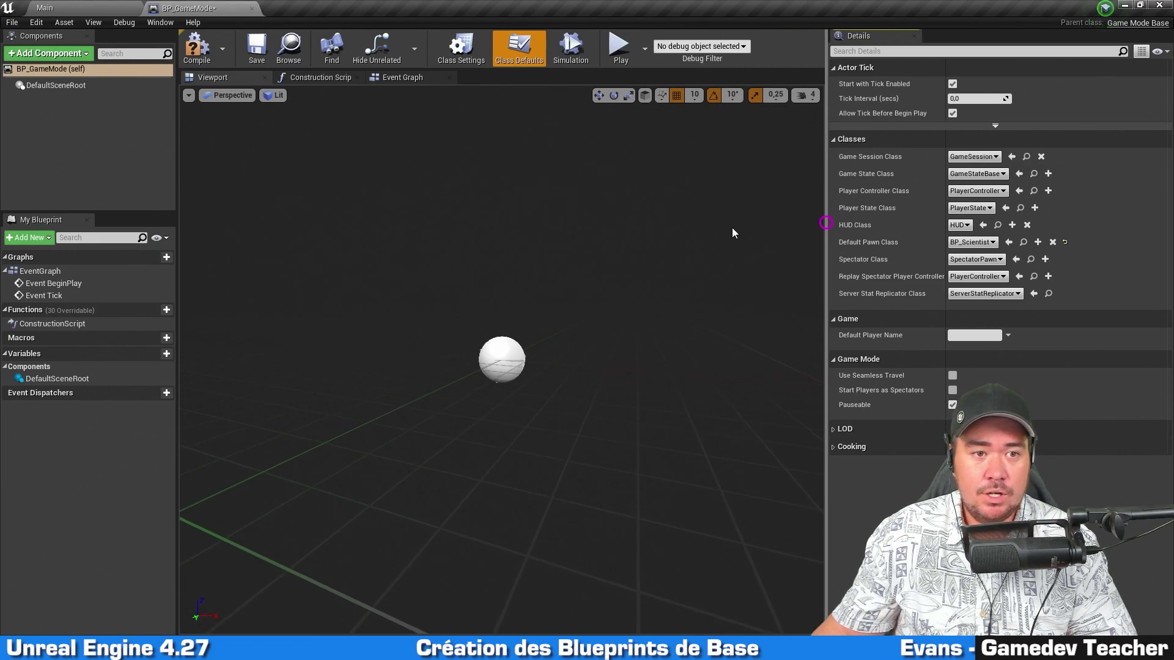
left_click(252, 55)
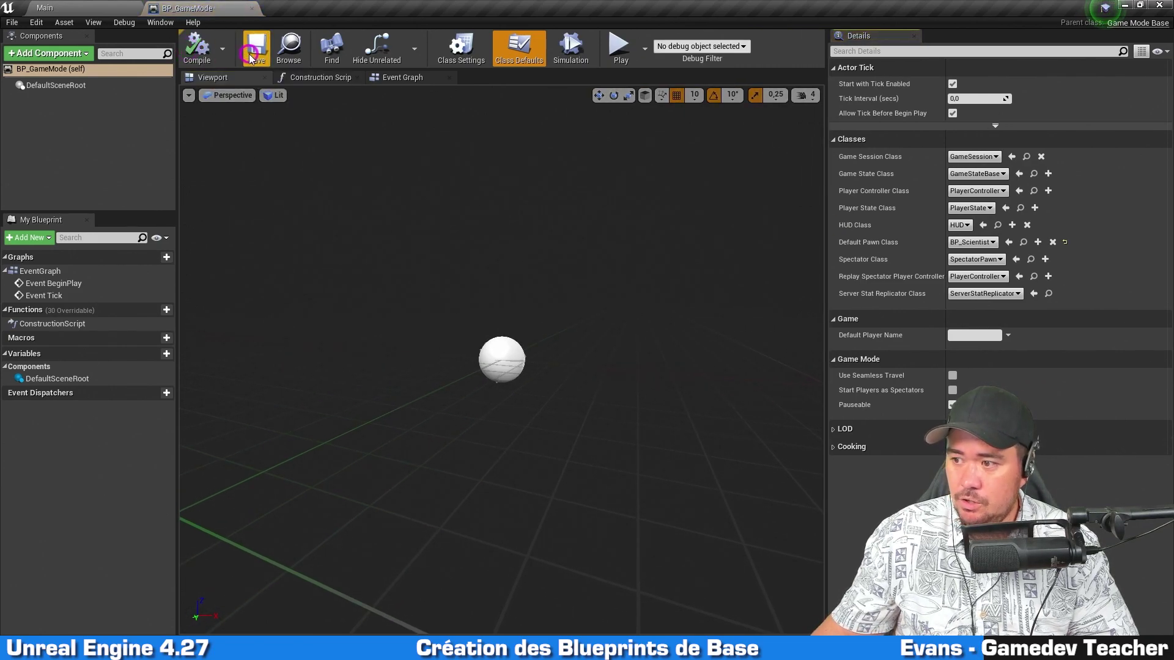
left_click(255, 7)
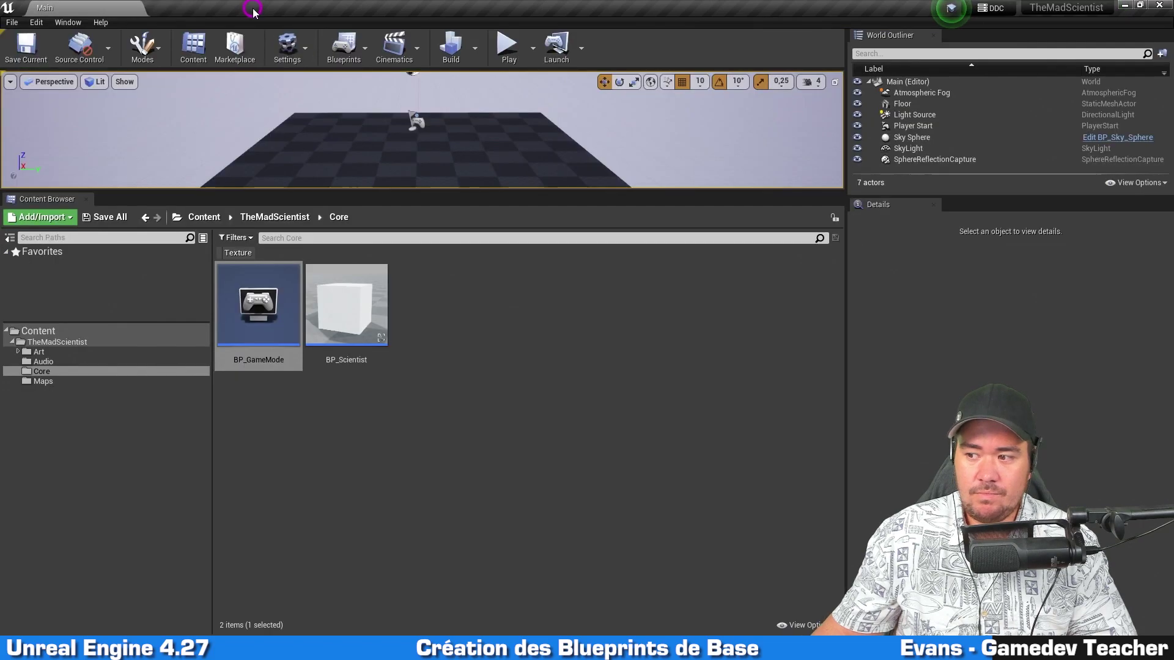
In Project Settings' Maps & Modes, set the Default GameMode to BP_GameMode
left_click(38, 22)
left_click(89, 193)
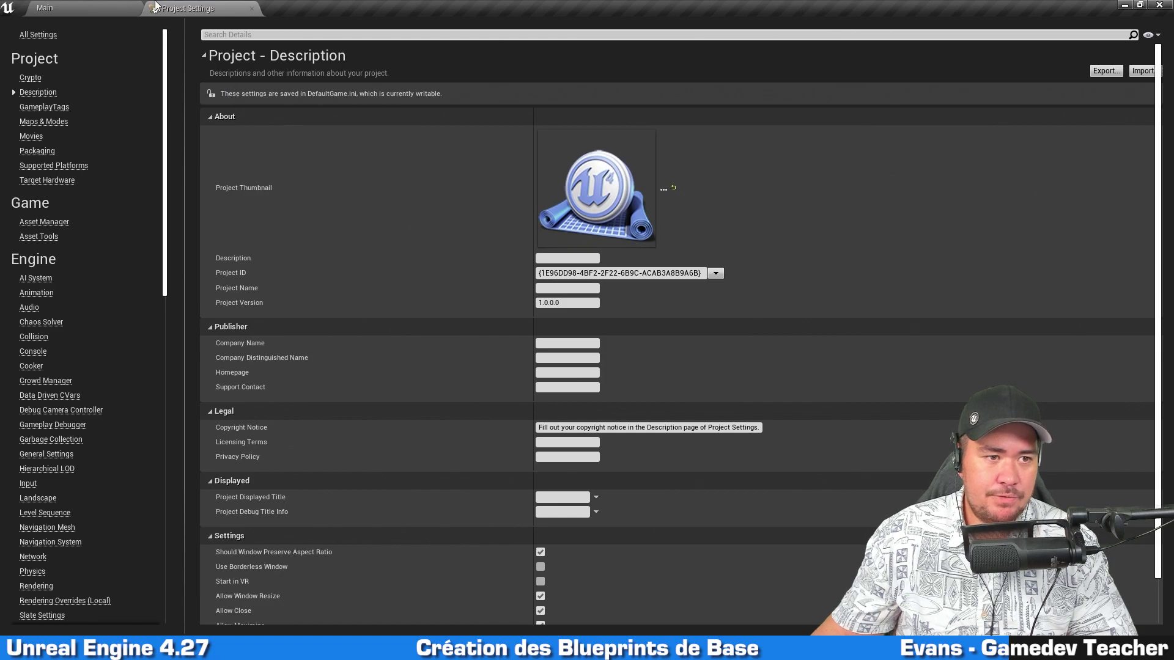
left_click(51, 125)
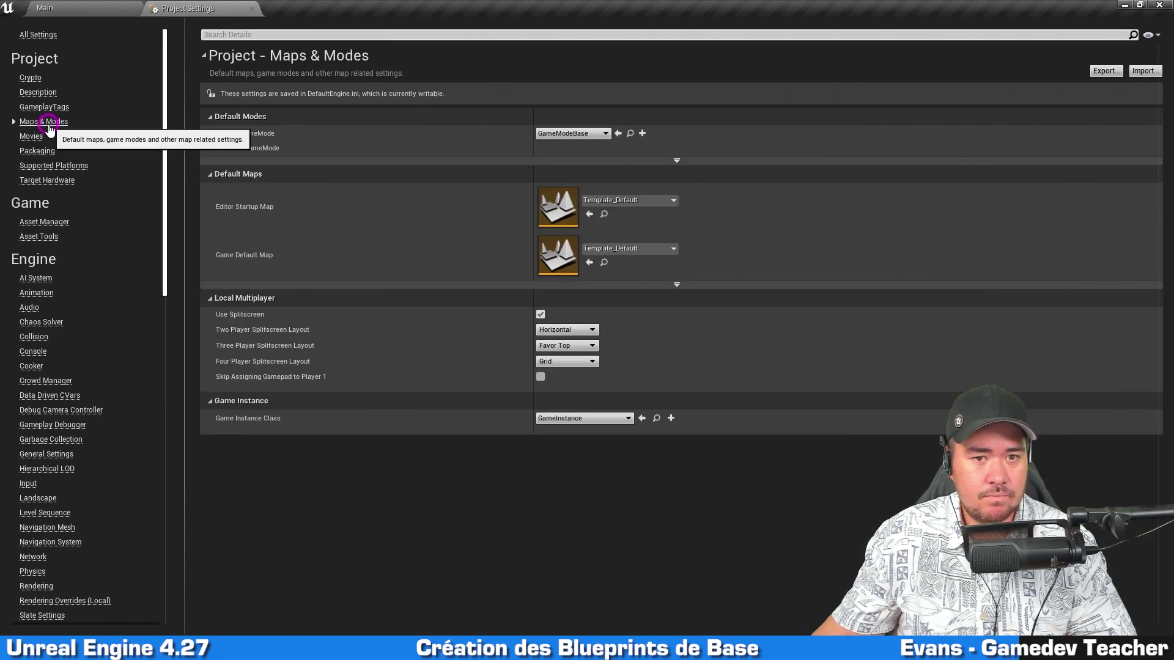
left_click(247, 151)
left_click(247, 152)
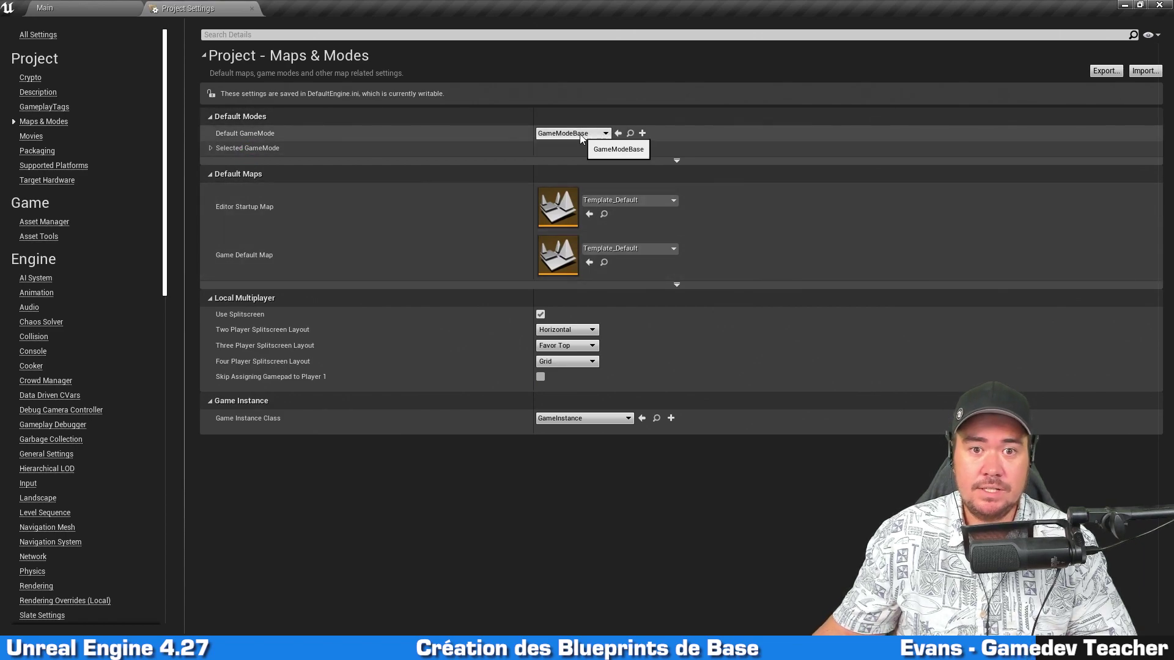
left_click(104, 8)
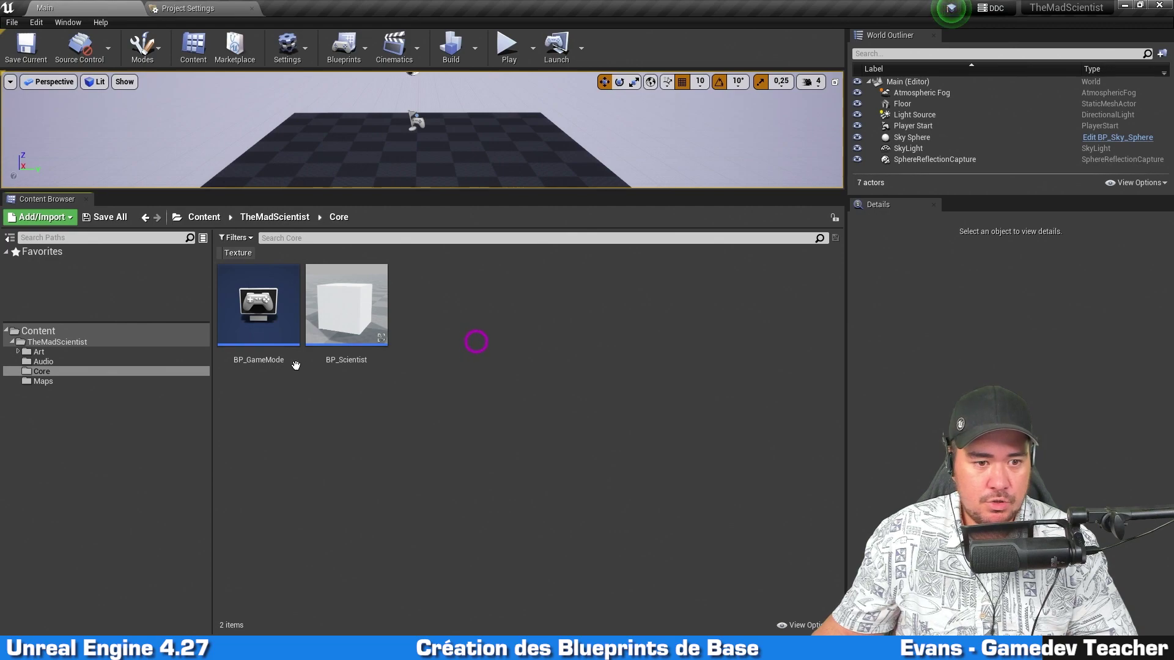
left_click(248, 311)
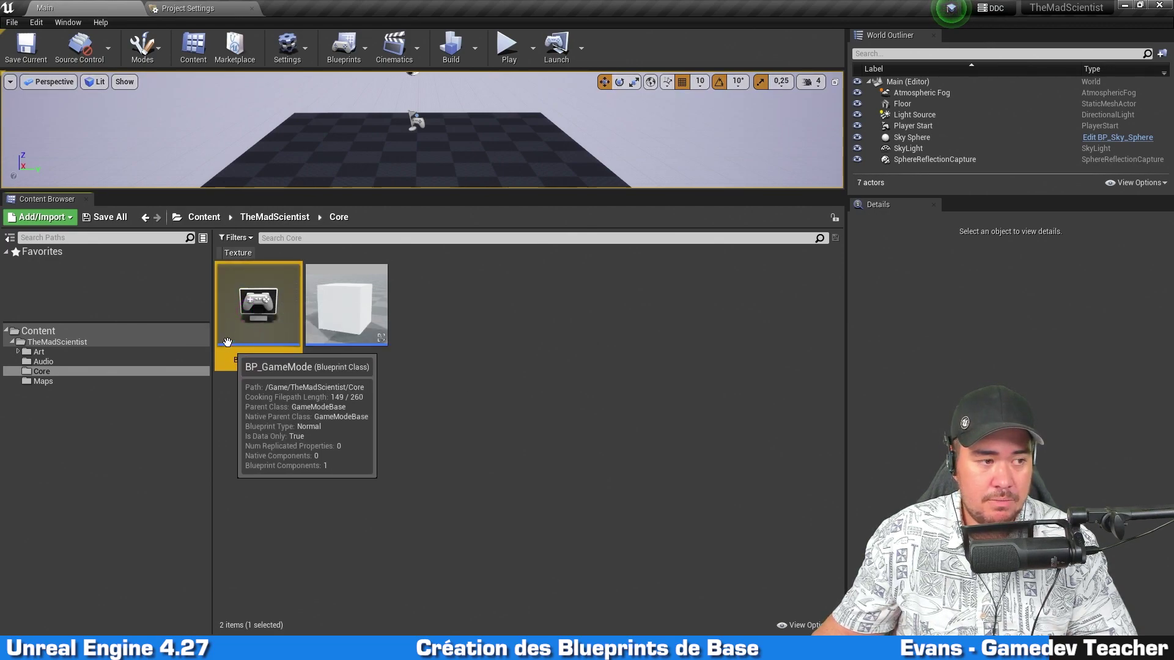
left_click(371, 289)
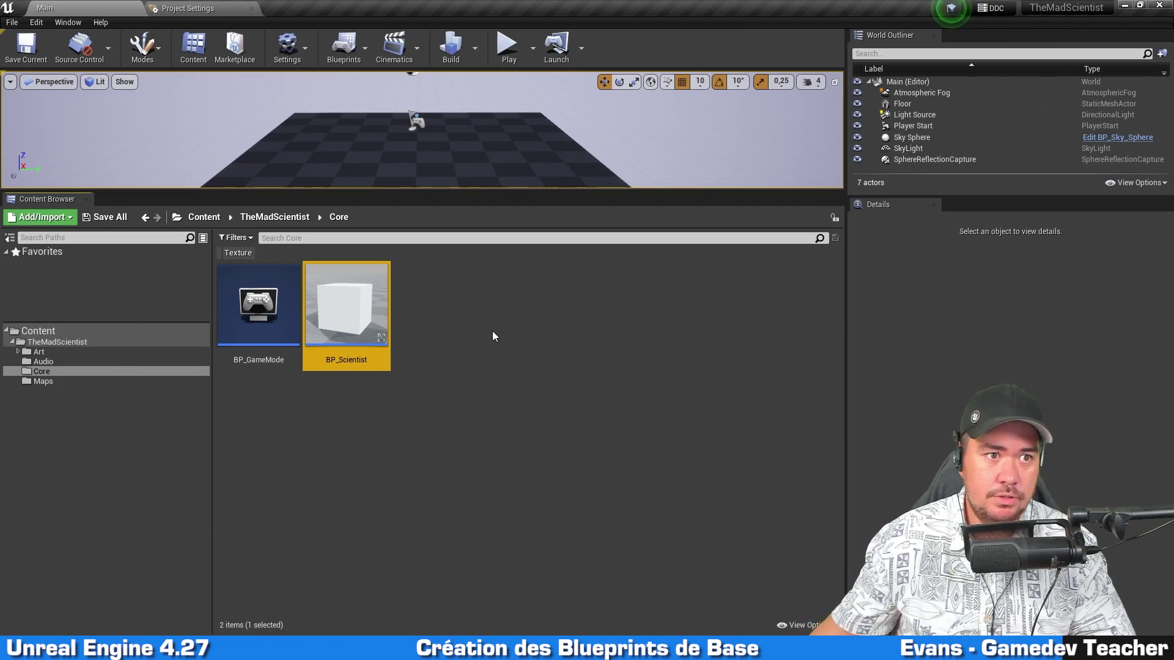
left_click(186, 8)
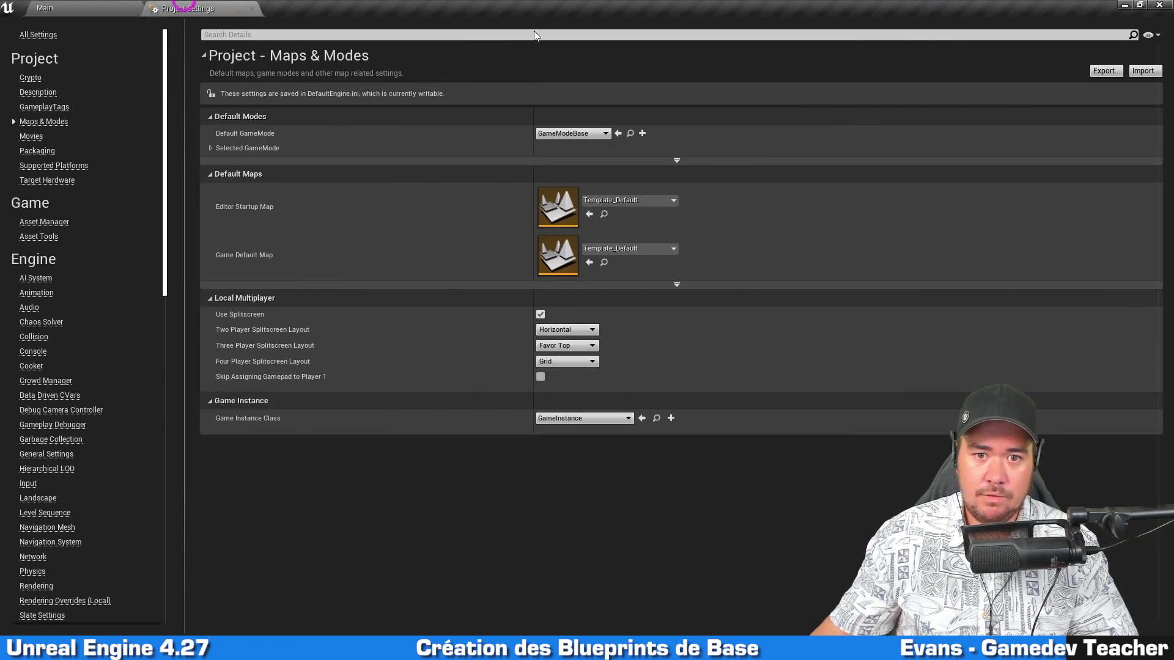
left_click(593, 133)
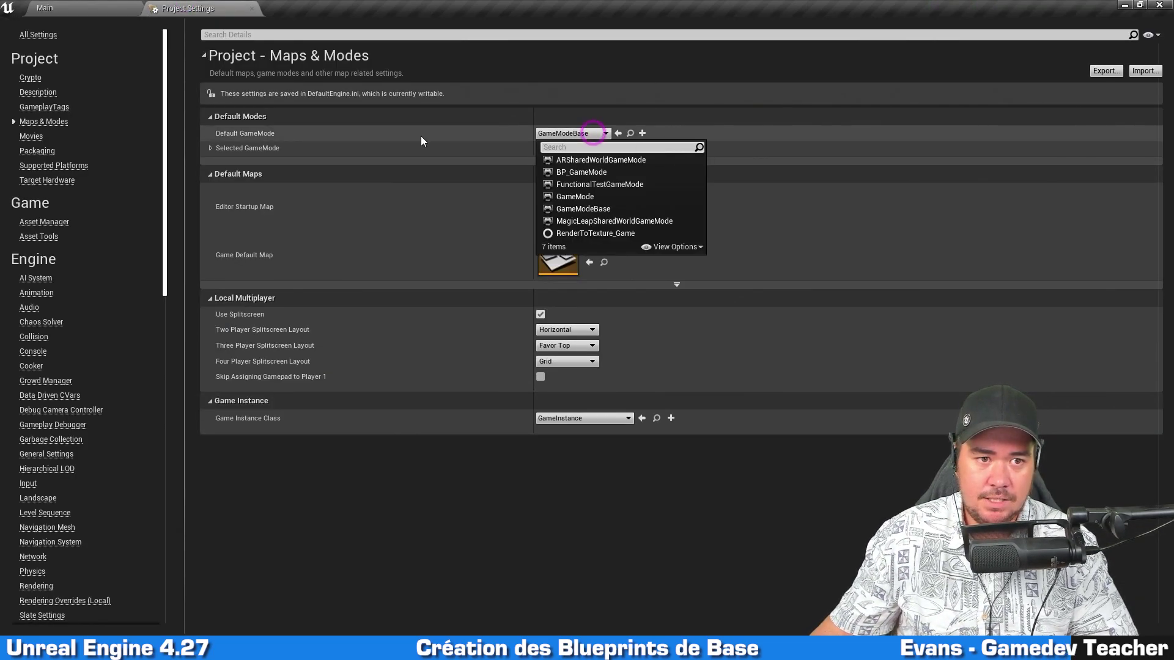
left_click(648, 174)
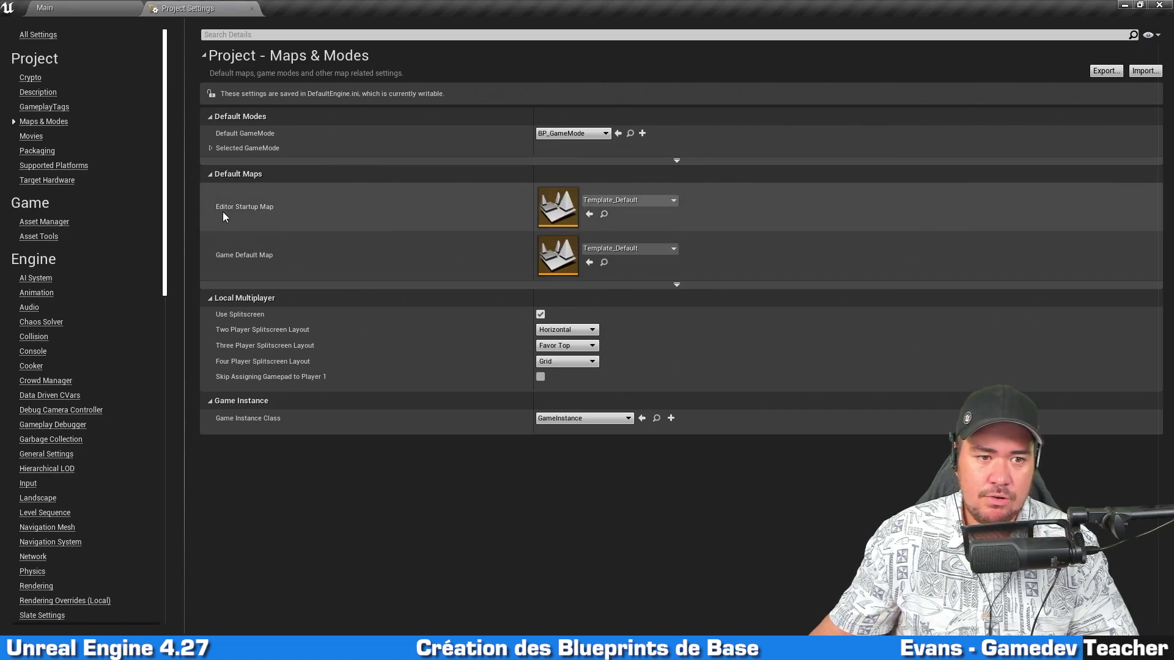
Set both the Editor Startup Map and Game Default Map to Main
left_click(653, 201)
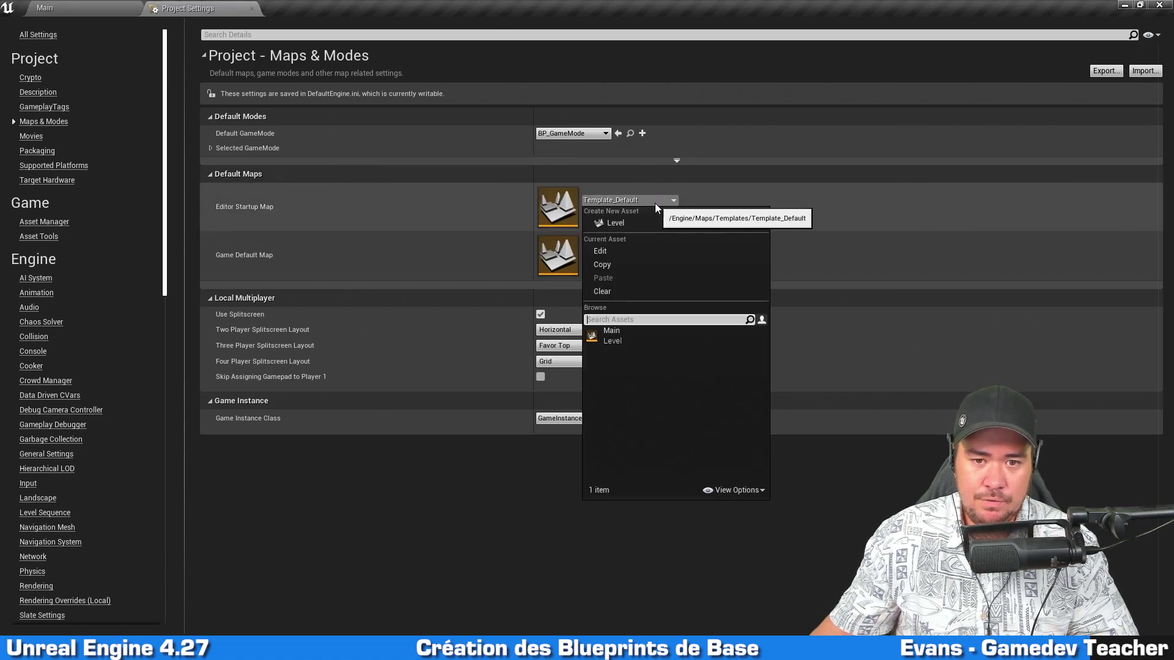
left_click(643, 341)
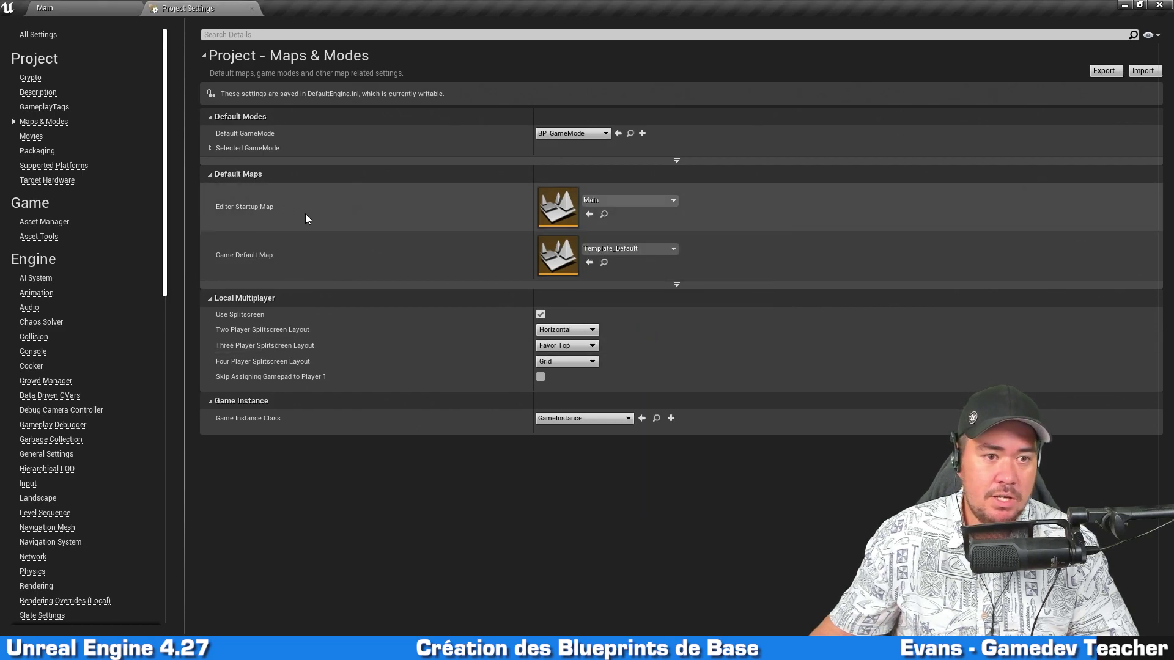
mouse_move(312, 211)
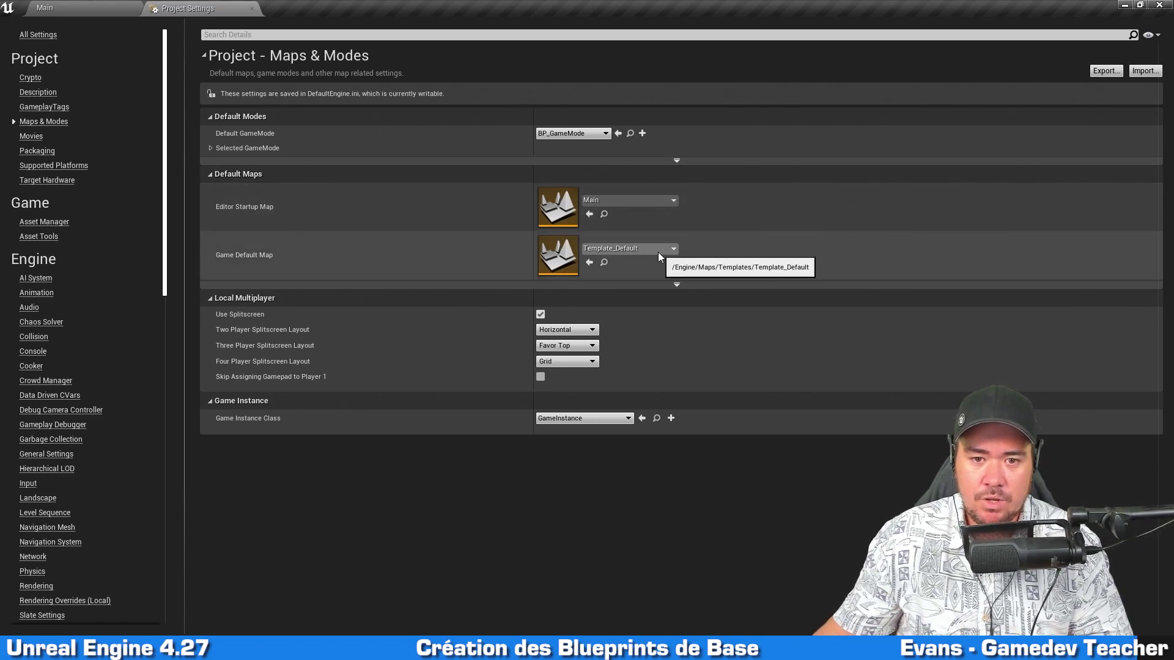
left_click(658, 252)
left_click(633, 389)
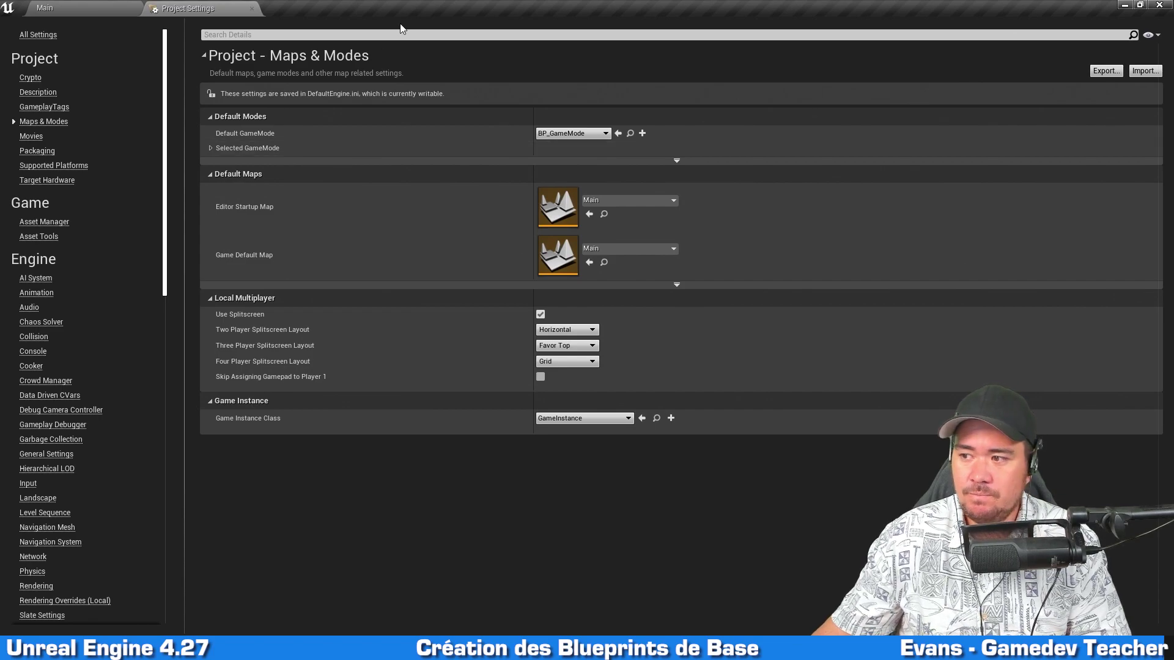
left_click(252, 8)
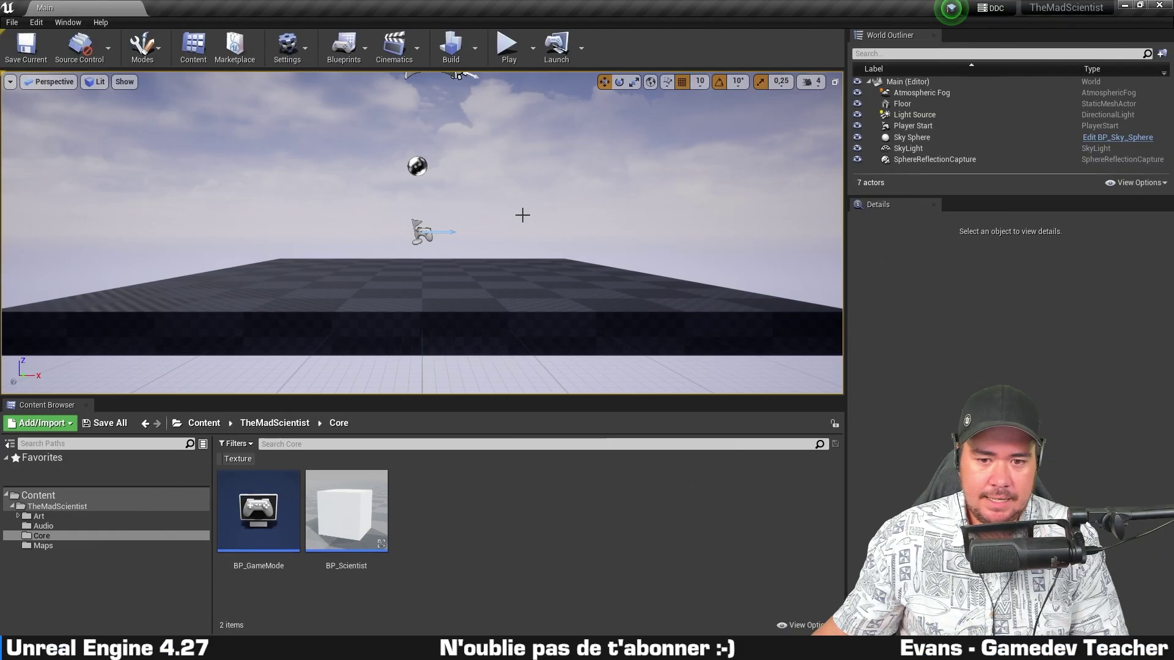
Play the Main level and give the running game mouse control
left_click(506, 50)
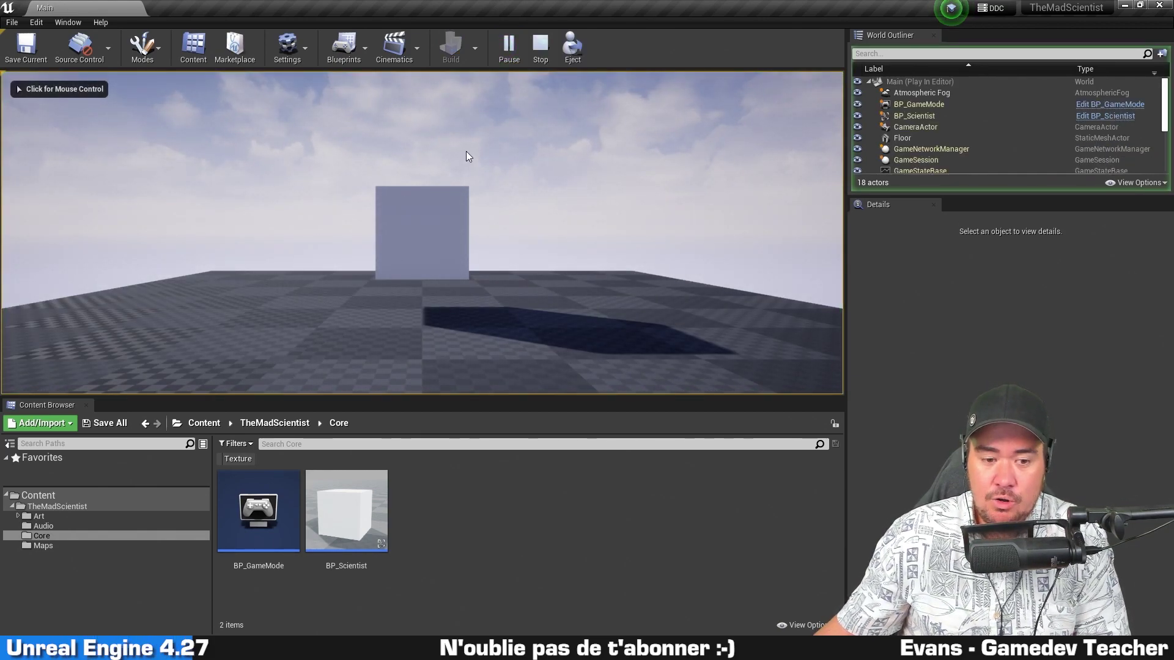
left_click(469, 224)
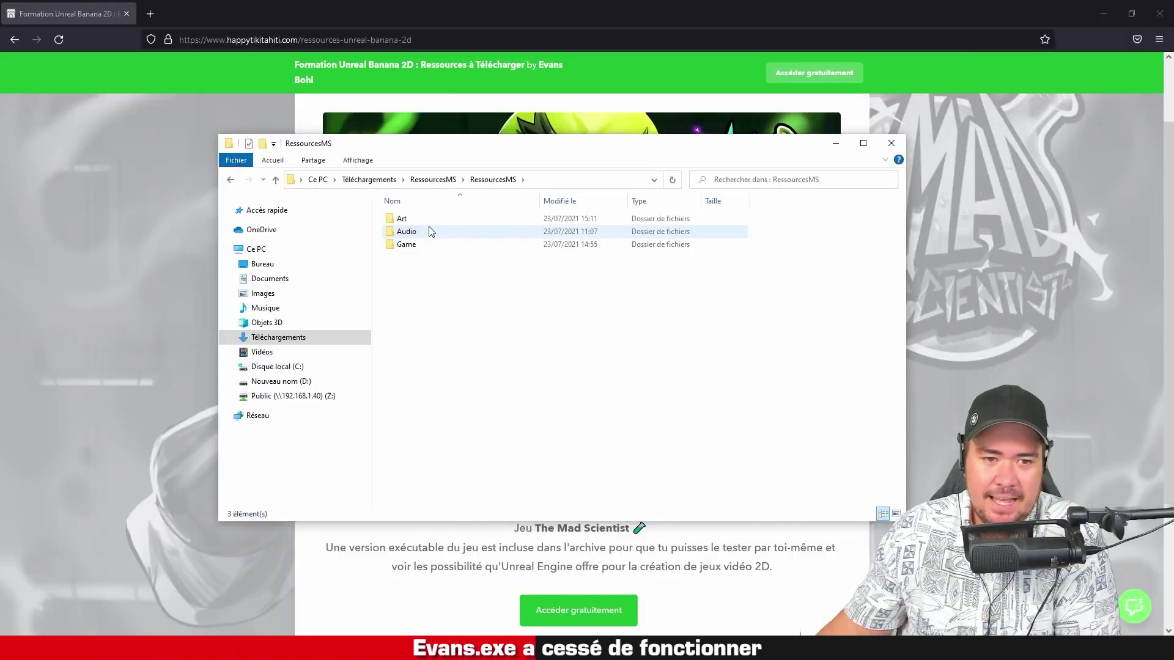
mouse_move(428, 225)
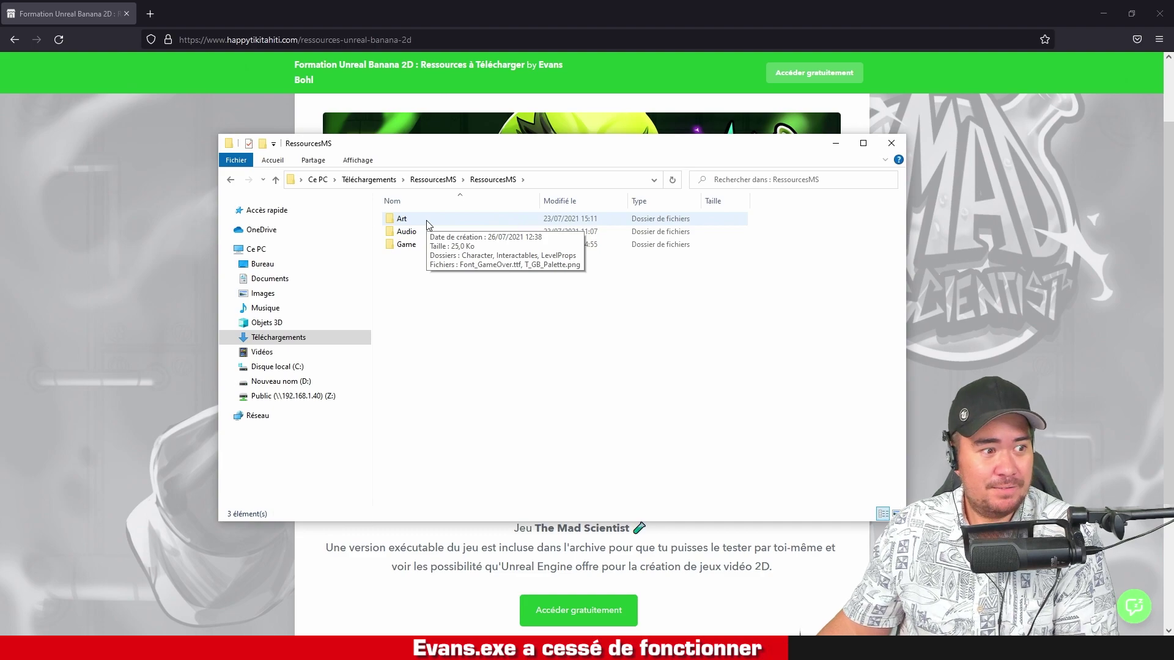